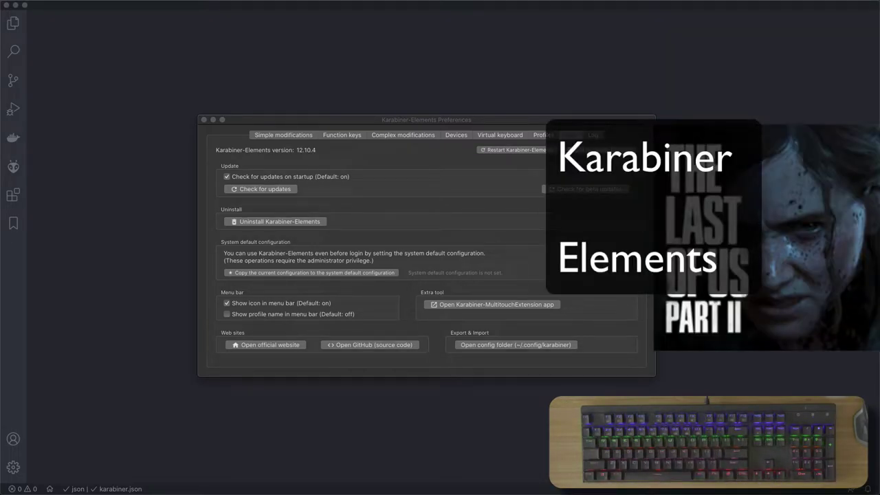
- Review the enabled rules under the Karabiner-Elements complex modifications
{"action": "left_click", "coordinate": [430, 202]}
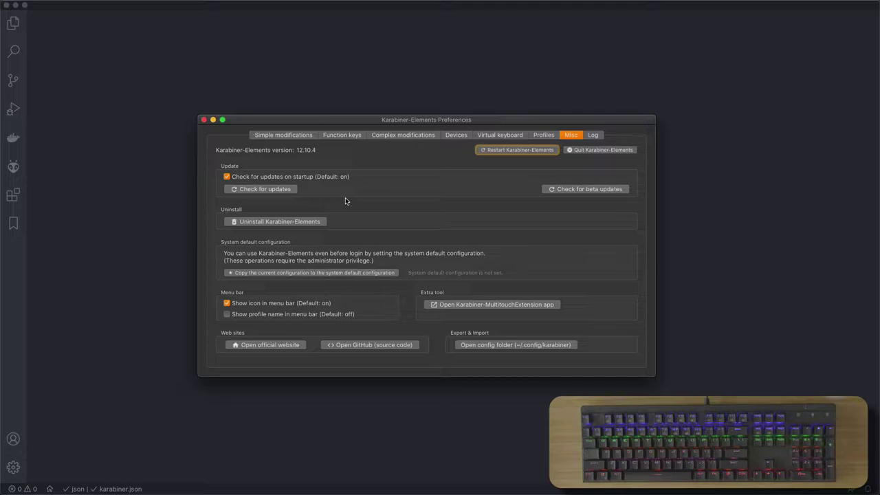
{"action": "left_click", "coordinate": [404, 135]}
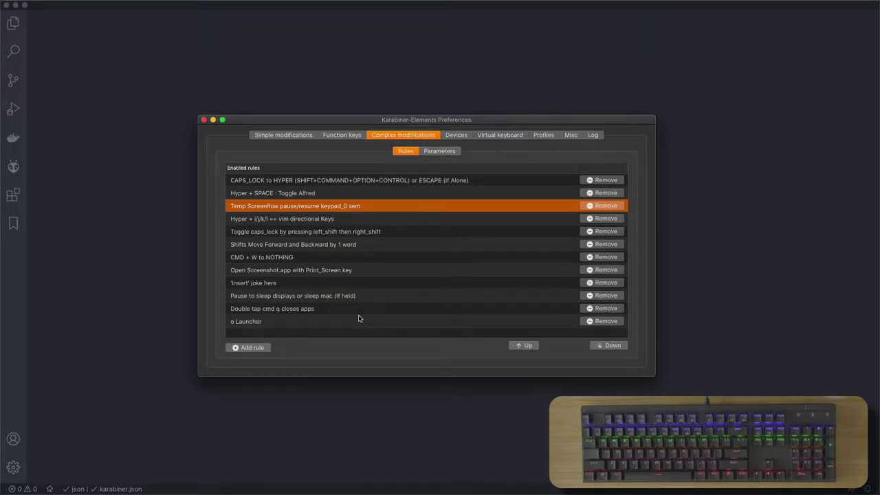
{"action": "left_click", "coordinate": [387, 294]}
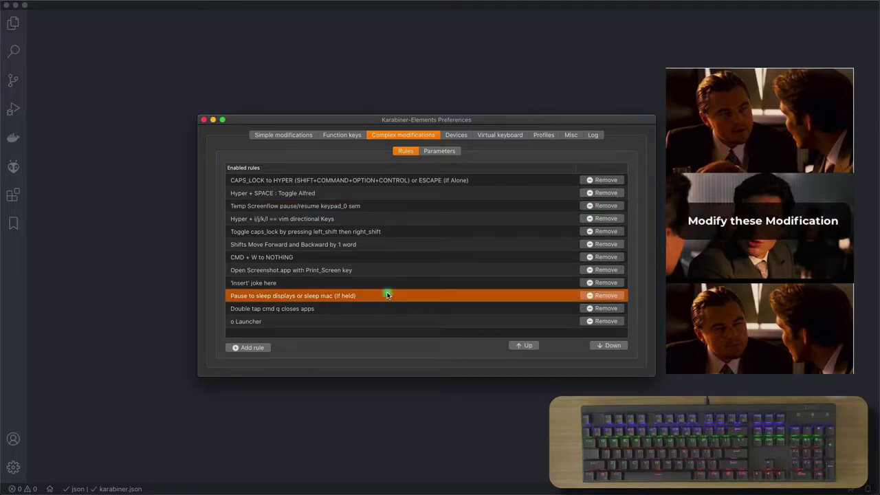
{"action": "left_click", "coordinate": [365, 243]}
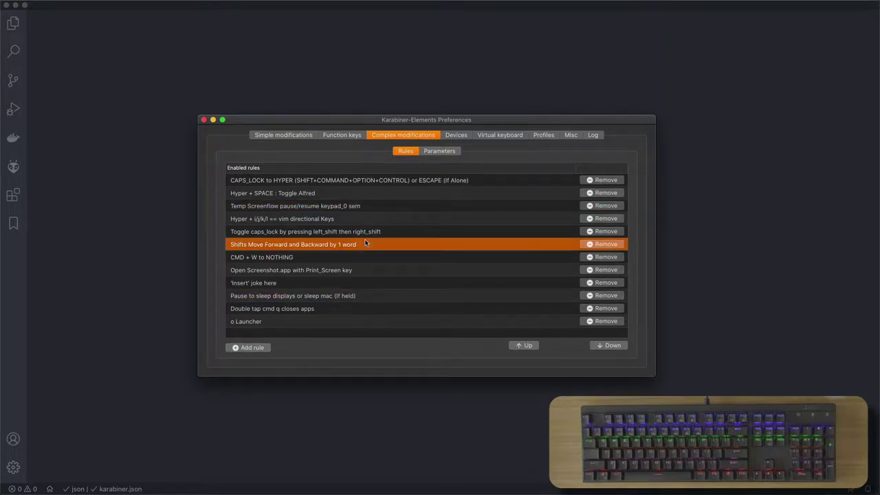
{"action": "left_click", "coordinate": [365, 192]}
{"action": "left_click", "coordinate": [372, 244]}
{"action": "left_click", "coordinate": [380, 297]}
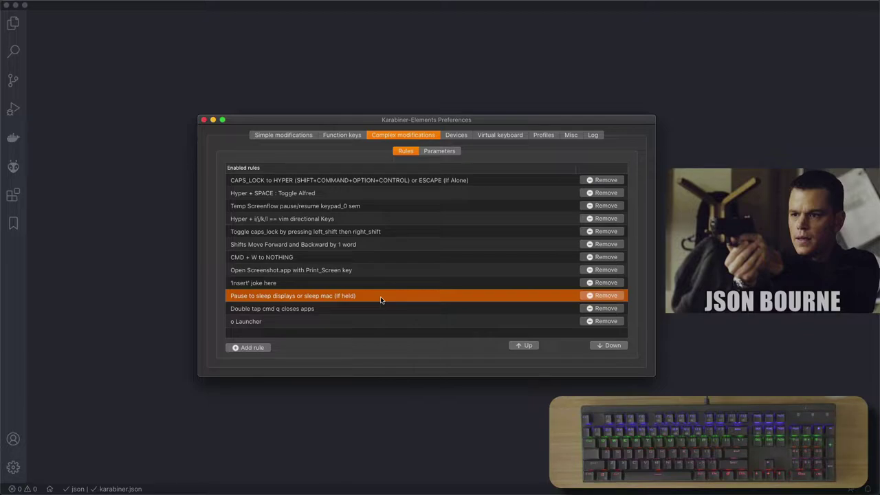
- Open the Karabiner config folder from the Misc preferences and open karabiner.json in Visual Studio Code
{"action": "left_click", "coordinate": [570, 136]}
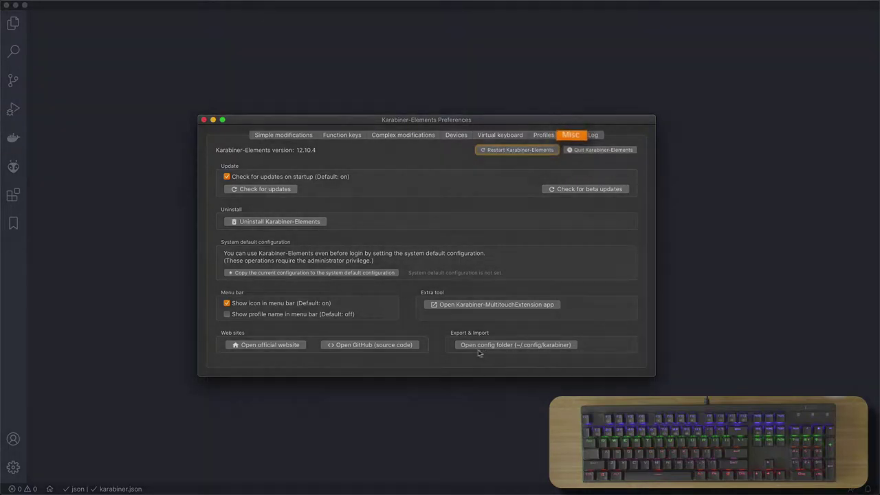
{"action": "left_click", "coordinate": [509, 345]}
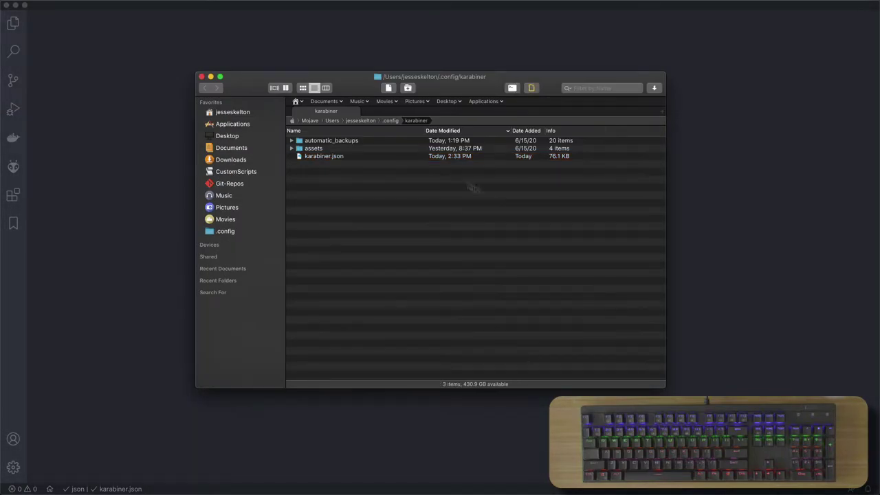
{"action": "left_click", "coordinate": [337, 157]}
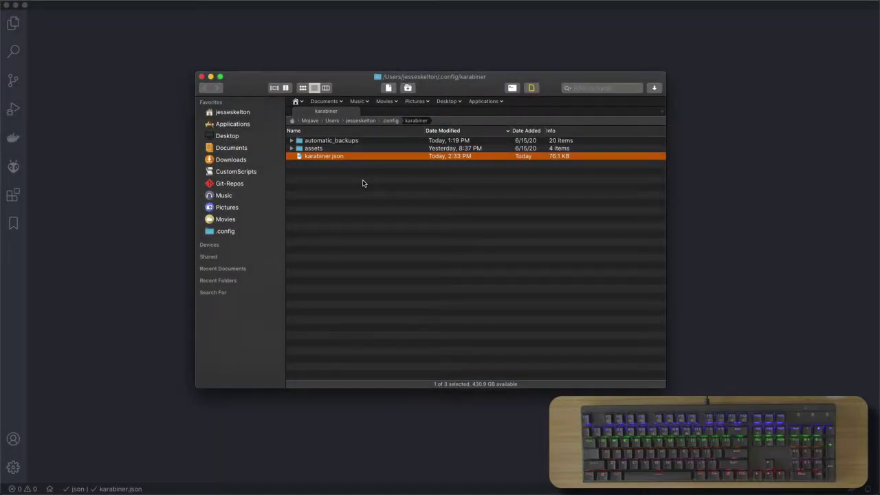
{"action": "right_click", "coordinate": [337, 158]}
{"action": "mouse_move", "coordinate": [365, 197]}
{"action": "mouse_move", "coordinate": [459, 206]}
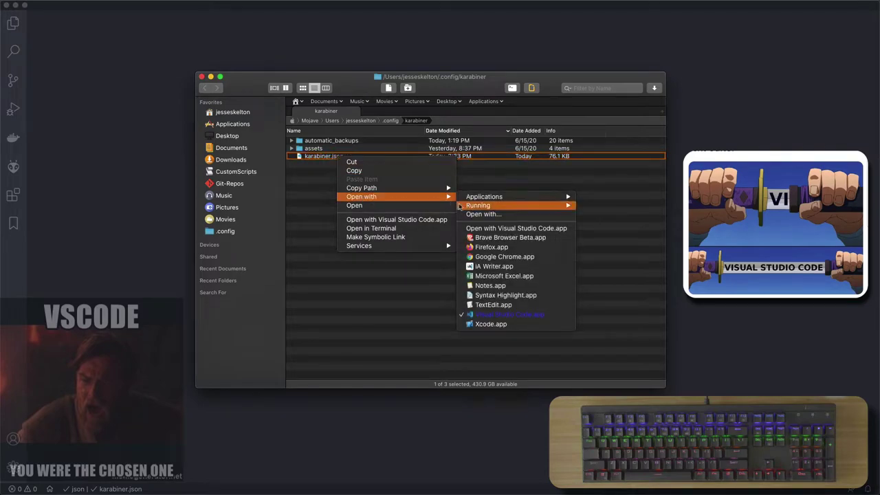
{"action": "left_click", "coordinate": [508, 314]}
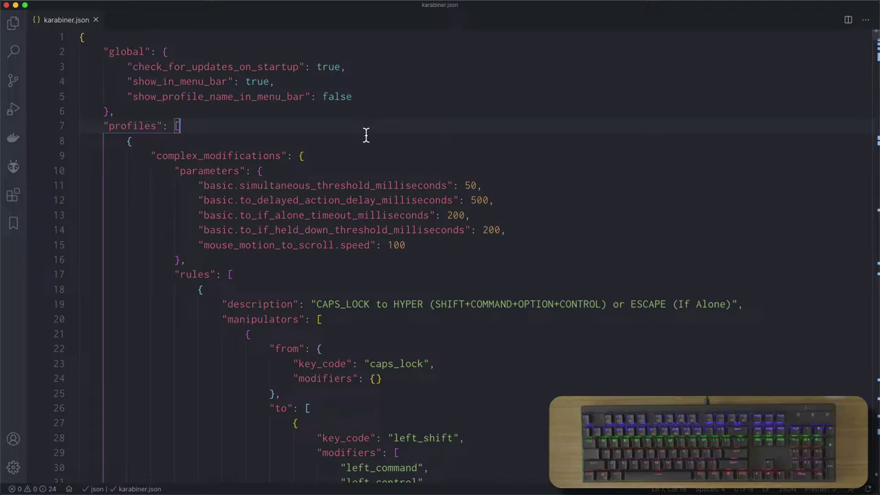
- Examine complex_modifications in karabiner.json and compare the global settings with the Misc preferences in Karabiner-Elements
{"action": "double_click", "coordinate": [222, 157]}
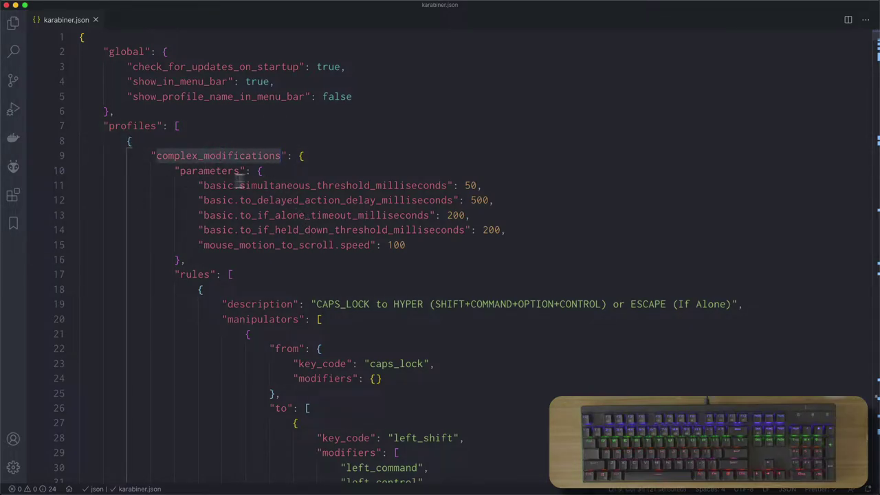
{"action": "left_click", "coordinate": [363, 160]}
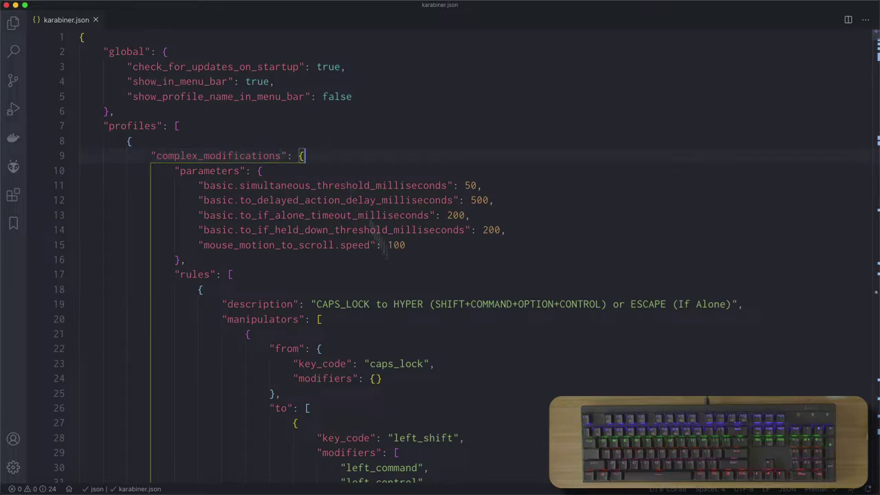
{"action": "left_click", "coordinate": [523, 474]}
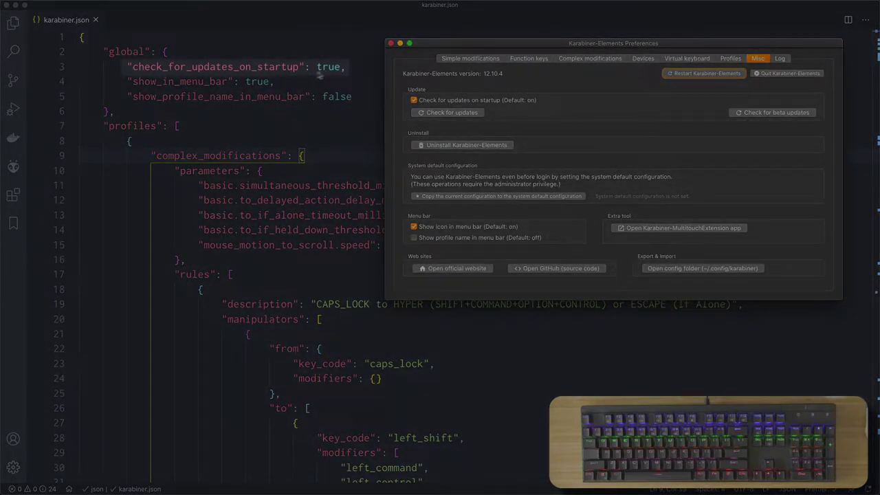
{"action": "left_click", "coordinate": [414, 100]}
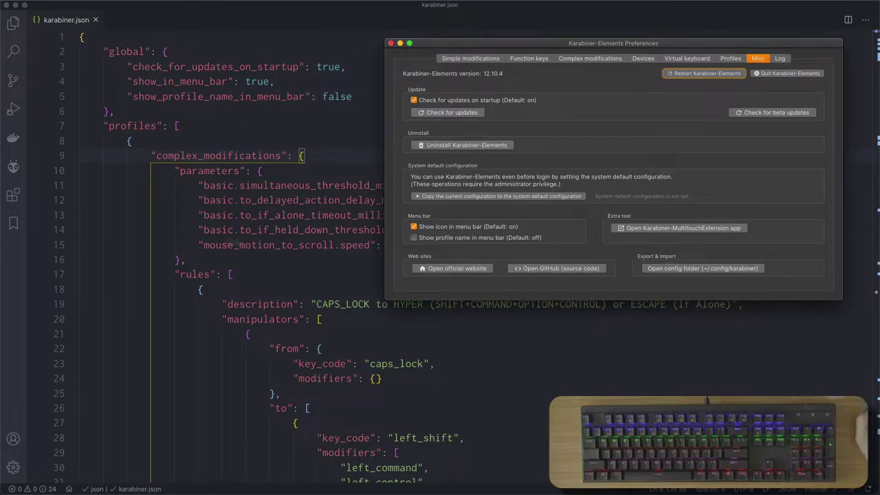
- Compare the enabled complex modification rules in the preferences with the rules section of karabiner.json
{"action": "left_click", "coordinate": [590, 58]}
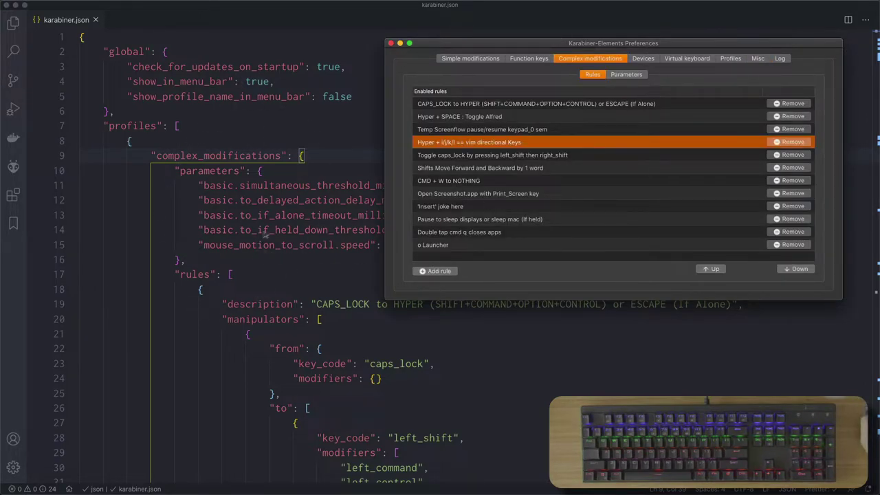
{"action": "left_click", "coordinate": [480, 103]}
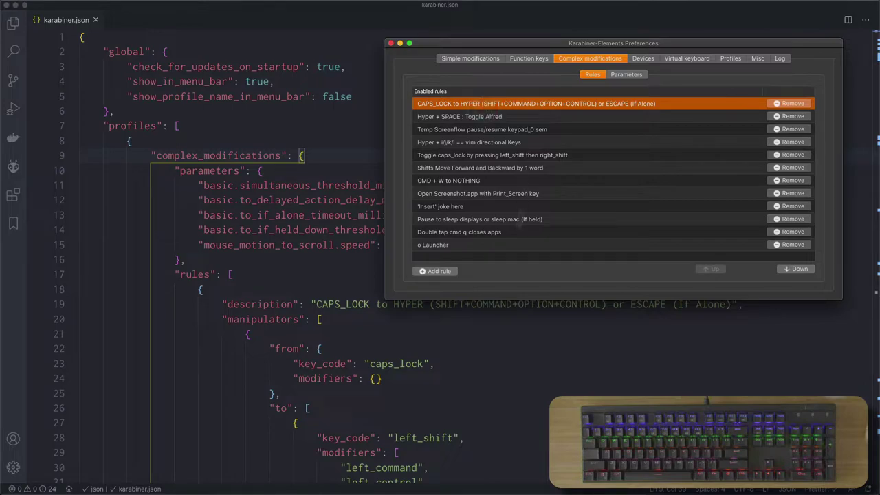
{"action": "left_click", "coordinate": [465, 152]}
{"action": "left_click", "coordinate": [483, 127]}
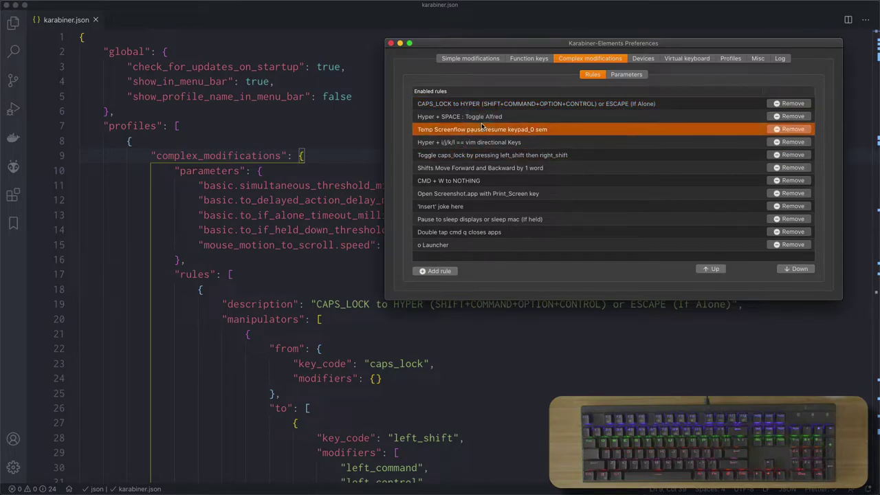
- Look through the remaining preference categories, including function keys, devices, virtual keyboard and Misc, and minimize the preferences window
{"action": "left_click", "coordinate": [517, 59]}
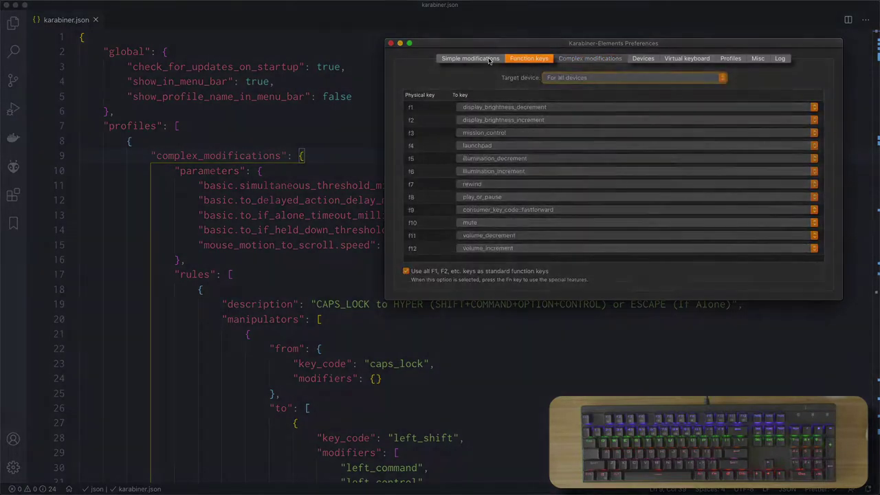
{"action": "left_click", "coordinate": [490, 59]}
{"action": "left_click", "coordinate": [517, 61]}
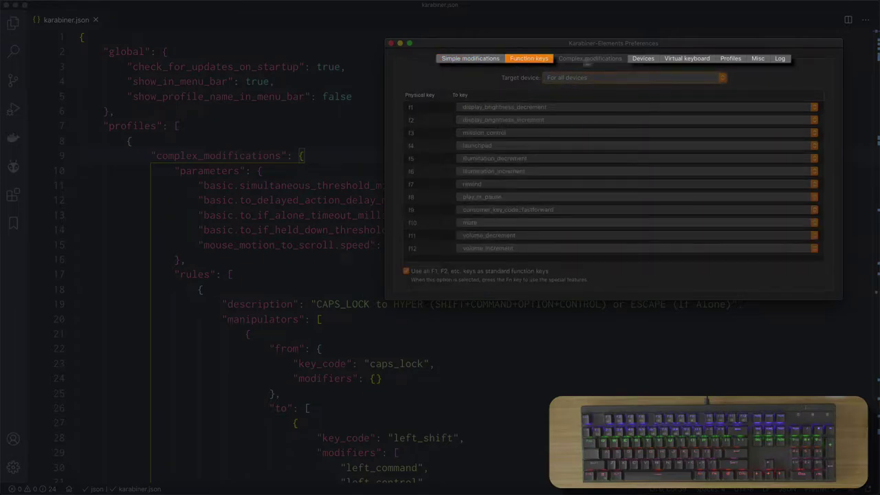
{"action": "left_click", "coordinate": [644, 58]}
{"action": "left_click", "coordinate": [686, 58]}
{"action": "left_click", "coordinate": [779, 59]}
{"action": "left_click", "coordinate": [757, 59]}
{"action": "left_click", "coordinate": [705, 73]}
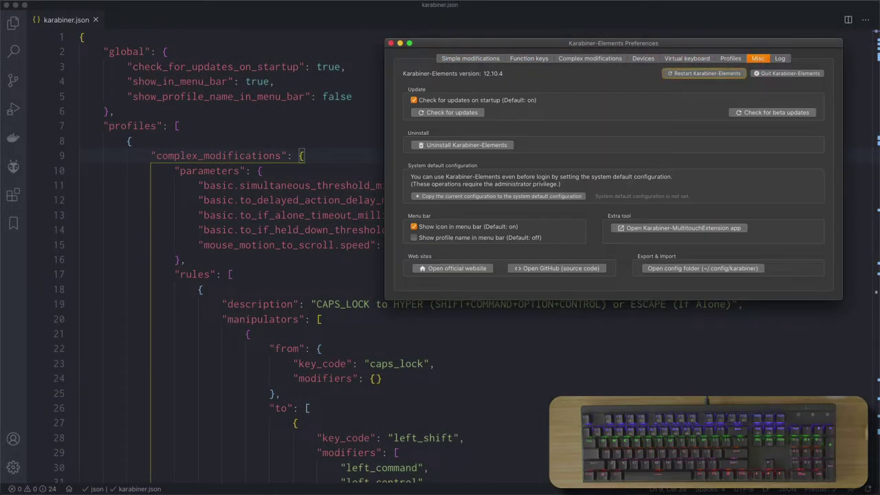
{"action": "left_click", "coordinate": [400, 43]}
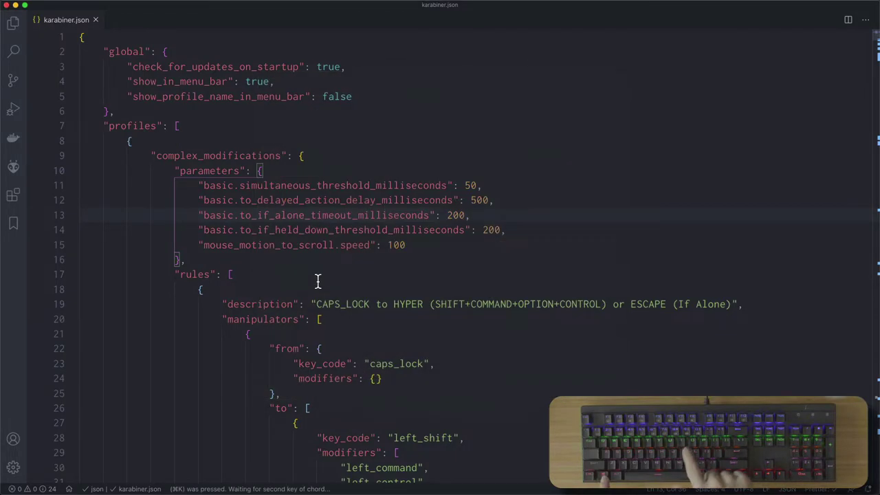
- Fold all blocks in karabiner.json and expand only the root object and the profiles array
{"action": "key", "text": "super+0"}
{"action": "left_click", "coordinate": [90, 38]}
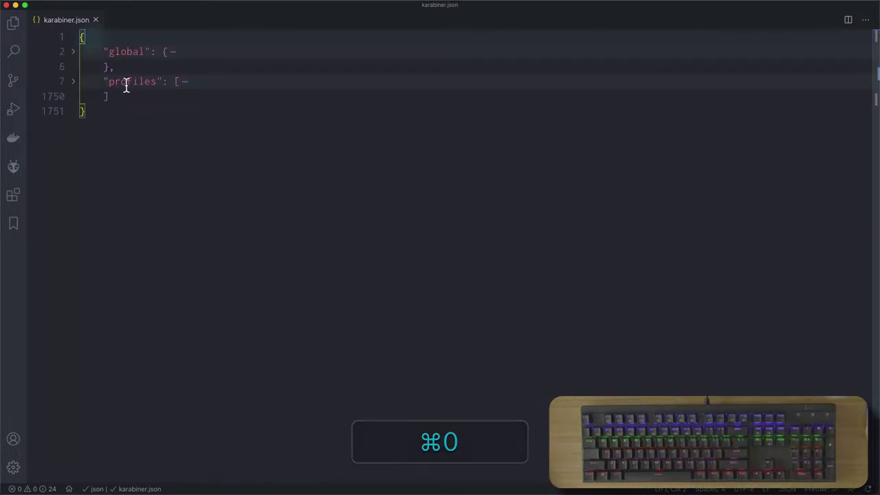
{"action": "left_click", "coordinate": [175, 52]}
{"action": "left_click", "coordinate": [74, 52]}
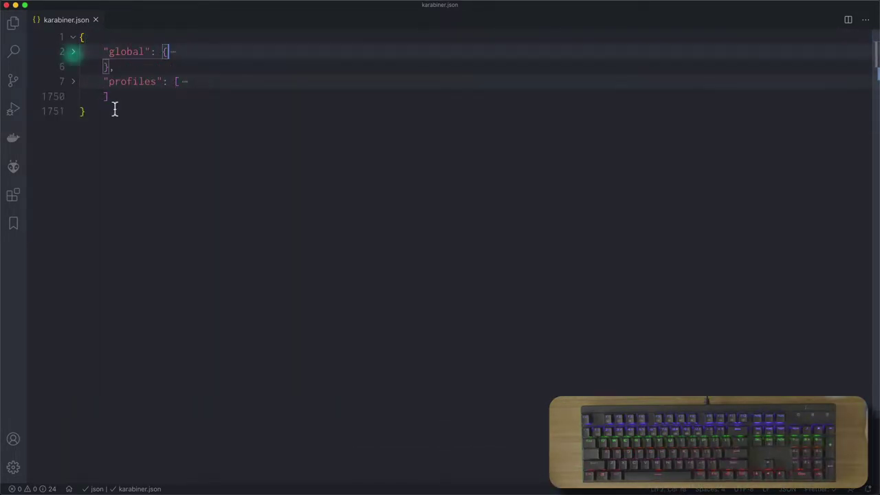
{"action": "left_click", "coordinate": [182, 81]}
{"action": "left_click_drag", "start_coordinate": [130, 102], "coordinate": [153, 139]}
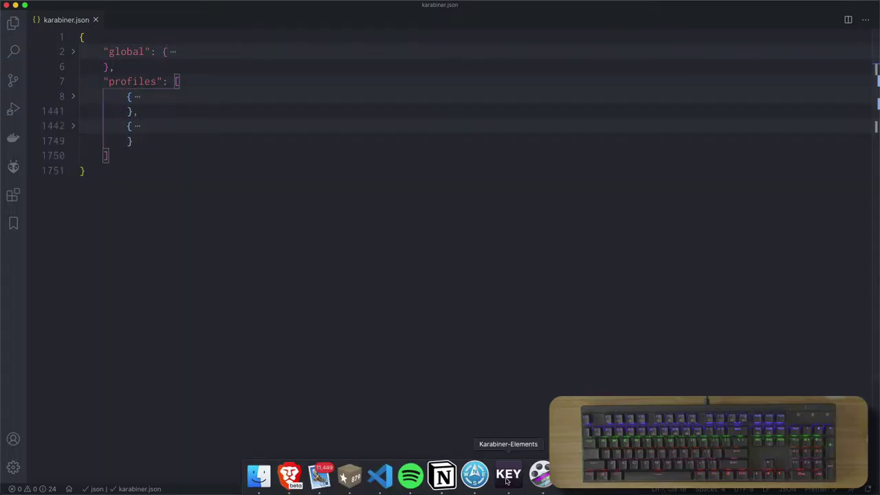
- Expand the first profile object in karabiner.json and compare its name entry with the Karabiner-Elements profile list
{"action": "left_click", "coordinate": [507, 474]}
{"action": "left_click", "coordinate": [731, 60]}
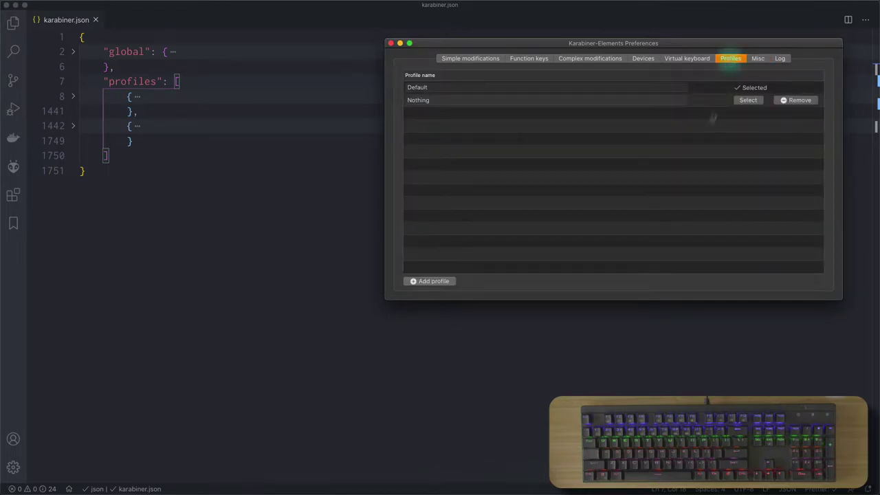
{"action": "left_click", "coordinate": [144, 114]}
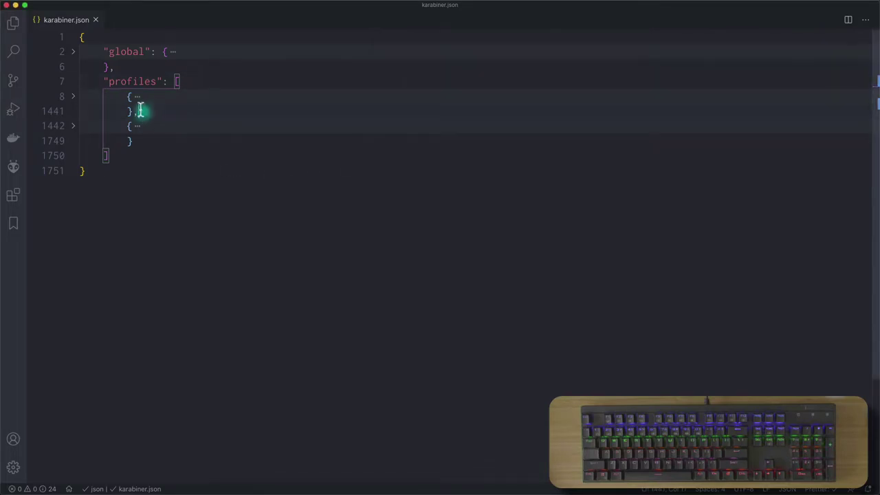
{"action": "left_click", "coordinate": [137, 97]}
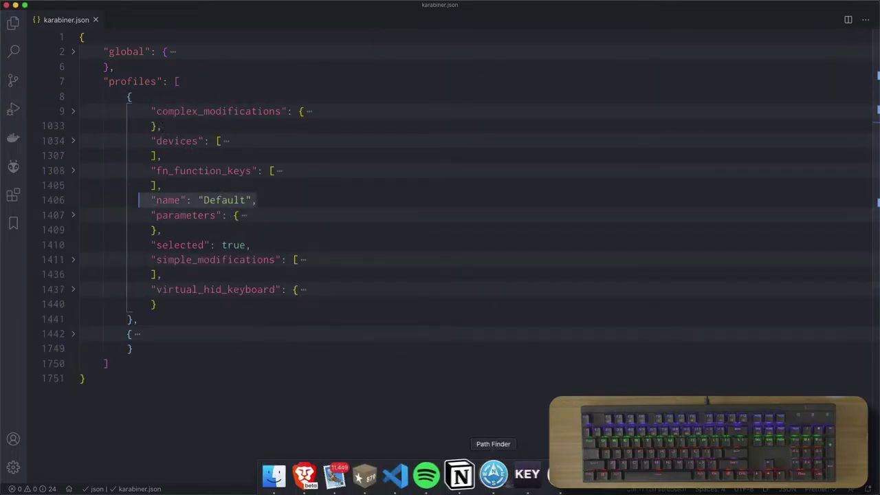
{"action": "left_click", "coordinate": [506, 474]}
{"action": "left_click", "coordinate": [424, 88]}
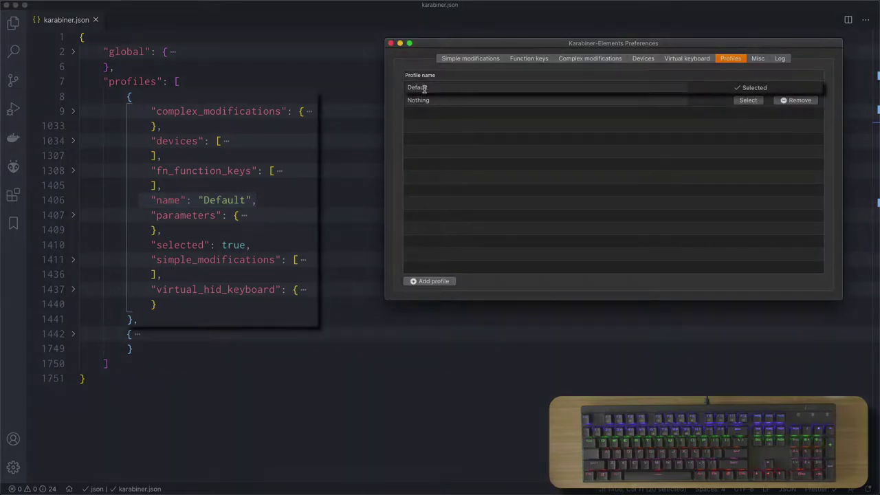
- Fold the Default profile, expand the second one, check its name and selected entries against the Karabiner-Elements profile list, and close the preferences
{"action": "left_click", "coordinate": [83, 103]}
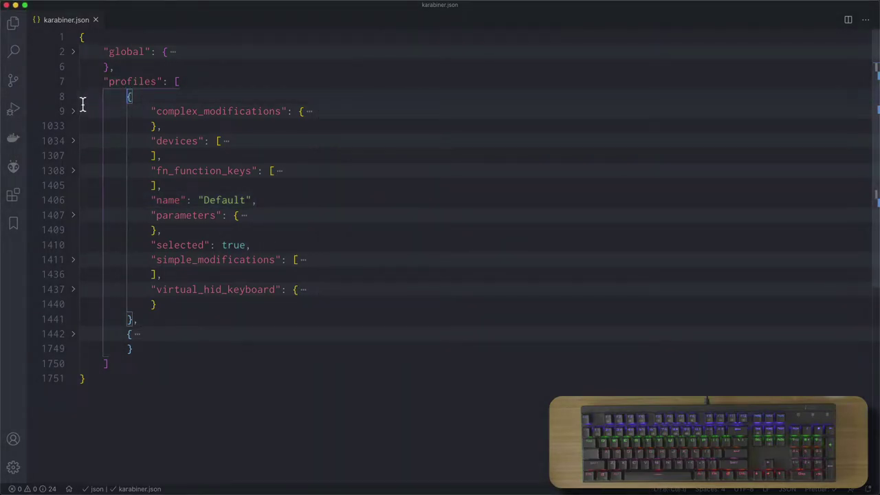
{"action": "left_click", "coordinate": [73, 97]}
{"action": "left_click", "coordinate": [136, 127]}
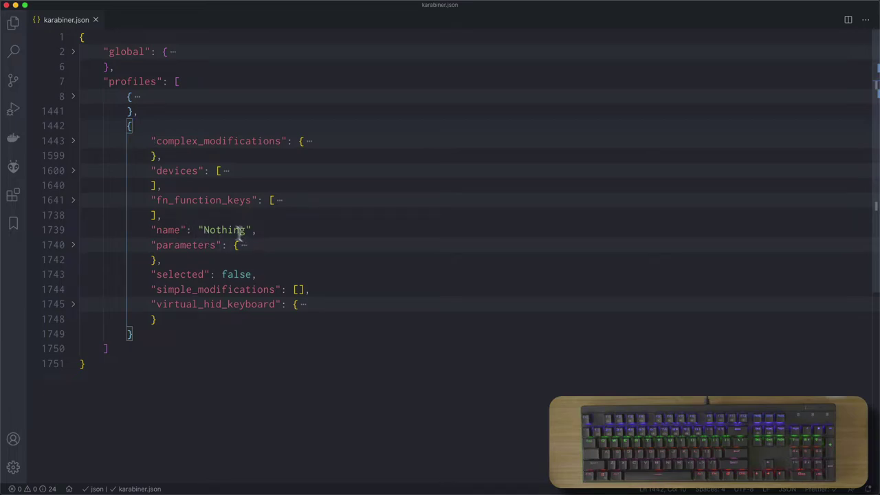
{"action": "left_click_drag", "start_coordinate": [261, 235], "coordinate": [136, 231]}
{"action": "left_click_drag", "start_coordinate": [269, 275], "coordinate": [152, 274]}
{"action": "left_click", "coordinate": [524, 474]}
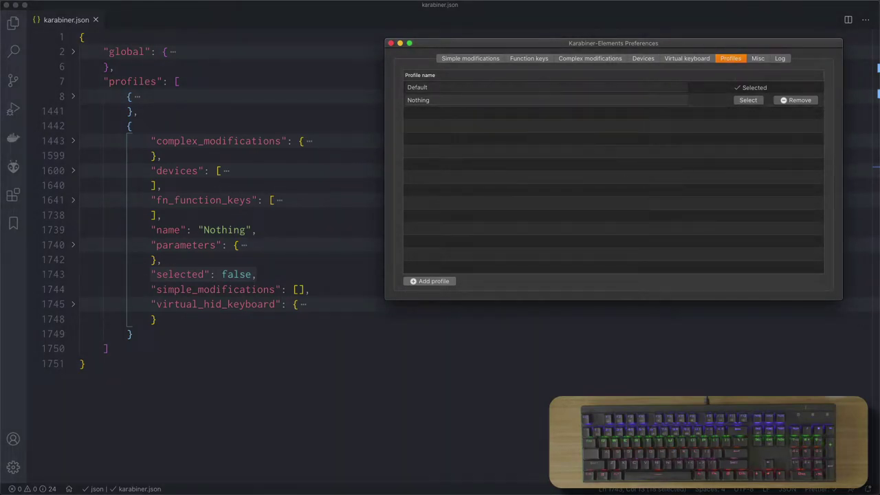
{"action": "key", "text": "super+q"}
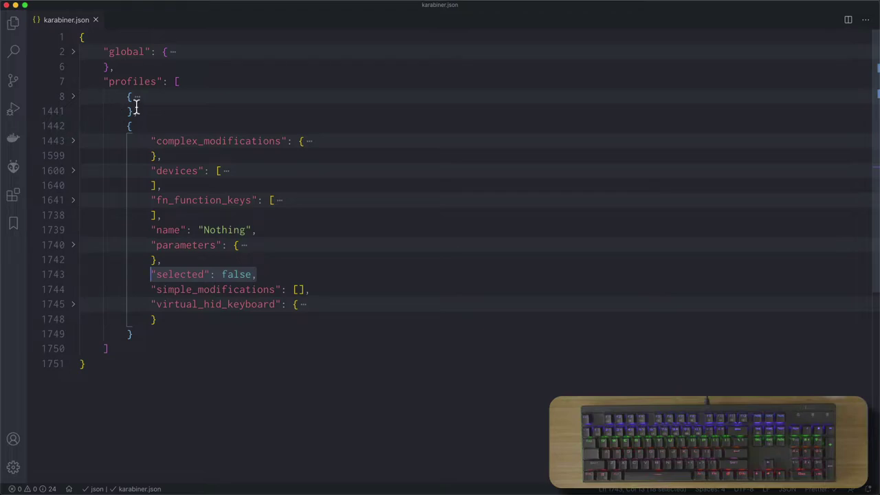
- Fold the Nothing profile in karabiner.json and expand the Default profile, placing the cursor on its complex_modifications entry
{"action": "left_click", "coordinate": [73, 127]}
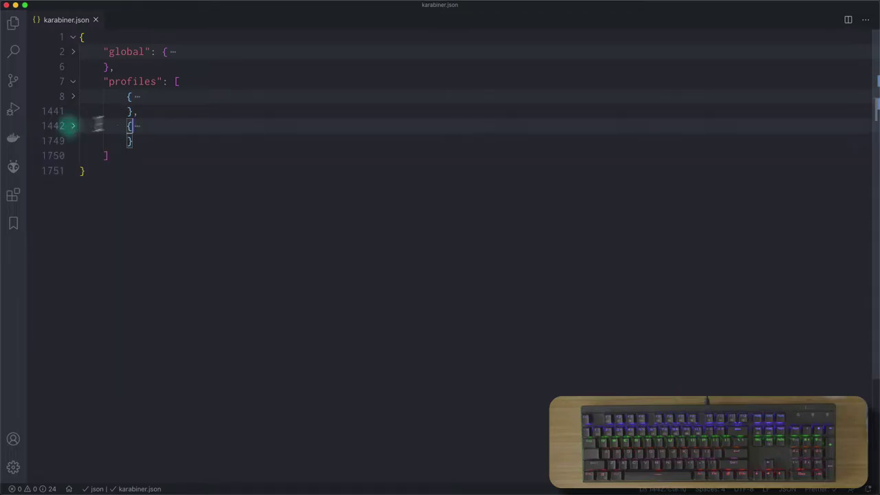
{"action": "left_click", "coordinate": [136, 97]}
{"action": "left_click_drag", "start_coordinate": [146, 144], "coordinate": [335, 304]}
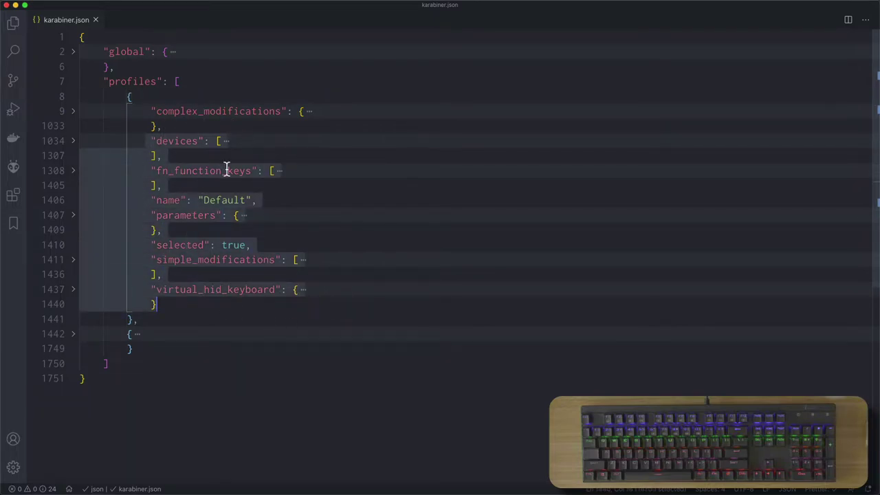
{"action": "left_click", "coordinate": [196, 111]}
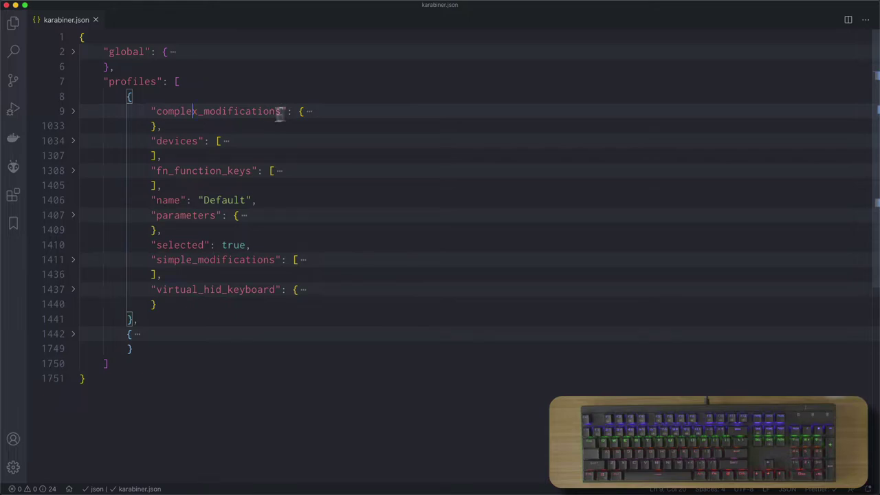
- Expand the Default profile's complex_modifications object in karabiner.json and inspect its parameters and rules entries
{"action": "left_click", "coordinate": [307, 113]}
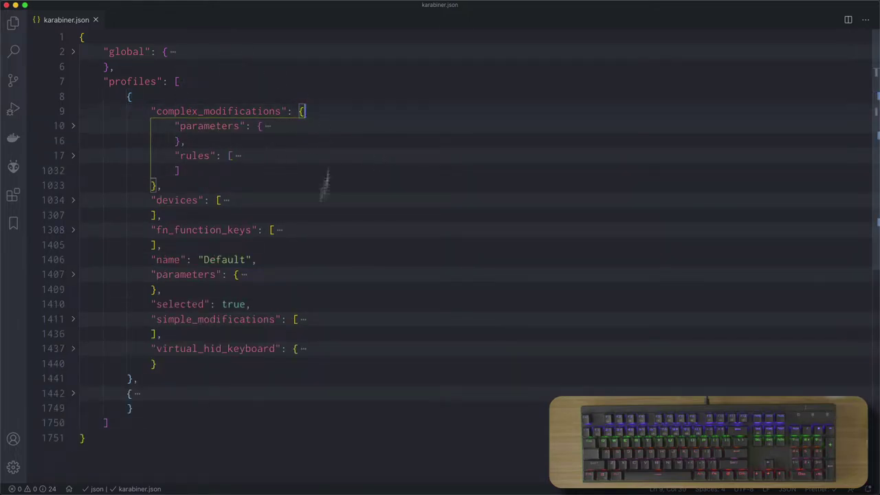
{"action": "left_click", "coordinate": [207, 132]}
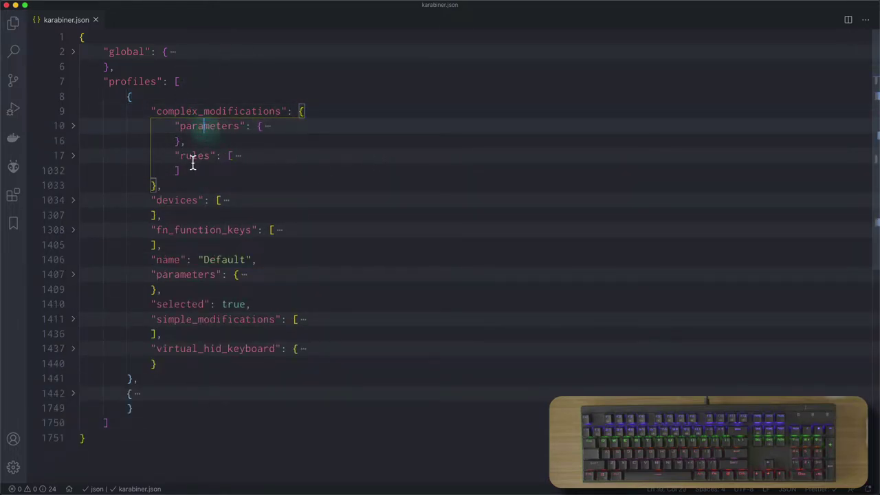
{"action": "left_click", "coordinate": [193, 157]}
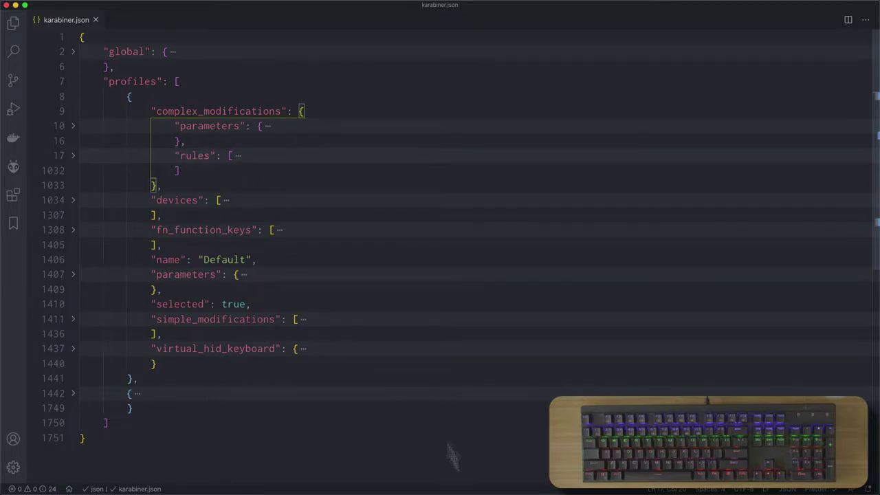
- Switch to the Karabiner-Elements preferences and view the parameters and the enabled rules of the complex modifications
{"action": "left_click", "coordinate": [523, 476]}
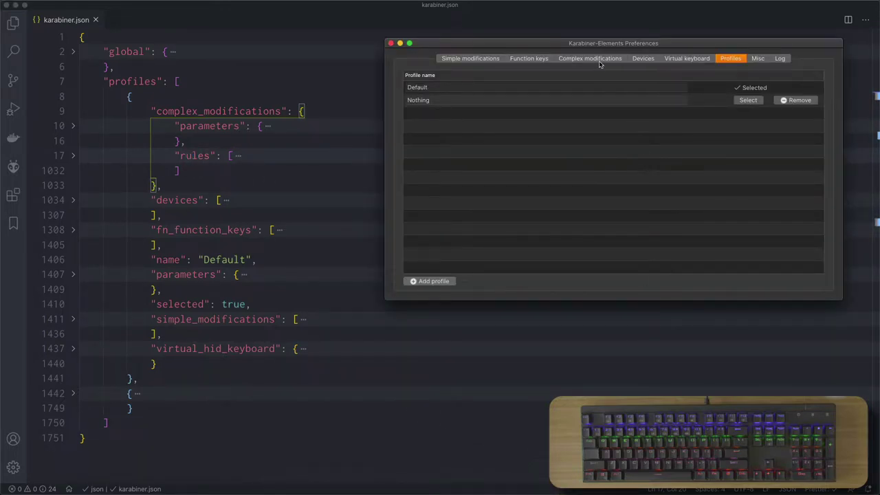
{"action": "left_click", "coordinate": [597, 60]}
{"action": "left_click", "coordinate": [626, 74]}
{"action": "left_click", "coordinate": [592, 75]}
- Back in karabiner.json, expand the parameters object under complex_modifications to read its settings, and fold it again
{"action": "left_click", "coordinate": [268, 128]}
{"action": "left_click", "coordinate": [268, 128]}
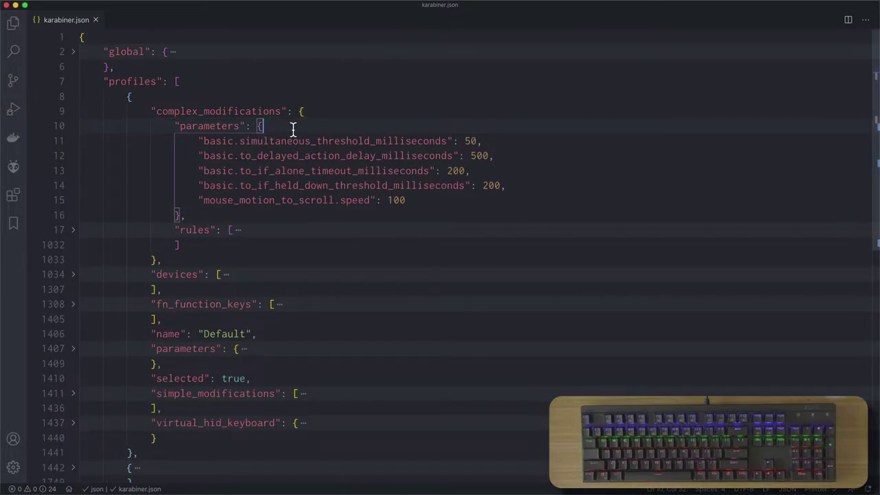
{"action": "left_click", "coordinate": [74, 126]}
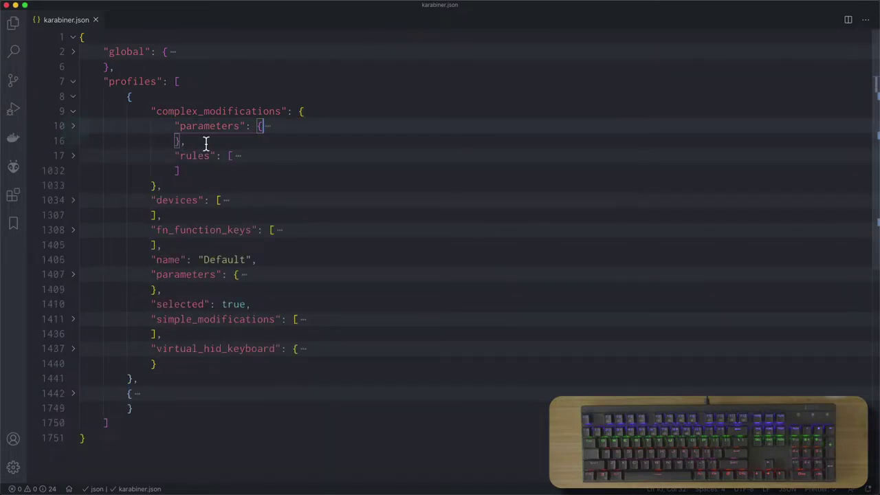
- Expand the rules array under complex_modifications and unfold the rule described as CMD + W to NOTHING
{"action": "left_click", "coordinate": [235, 154]}
{"action": "scroll", "coordinate": [302, 185], "scroll_direction": "down", "scroll_amount": 10}
{"action": "scroll", "coordinate": [379, 207], "scroll_direction": "up", "scroll_amount": 8}
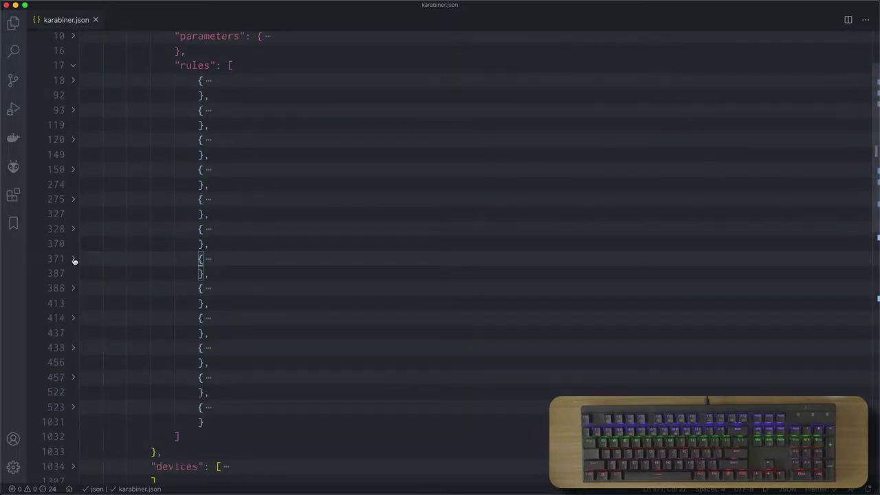
{"action": "left_click", "coordinate": [73, 259]}
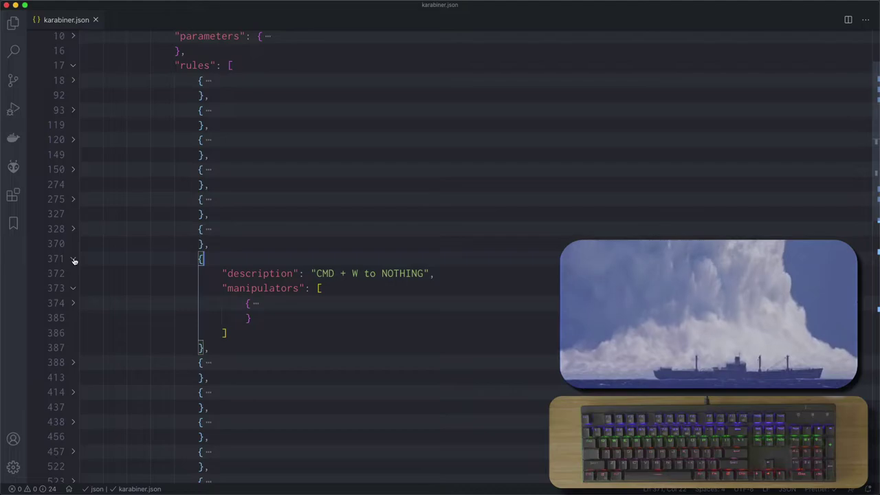
{"action": "key", "text": "super+k"}
{"action": "key", "text": "super+j"}
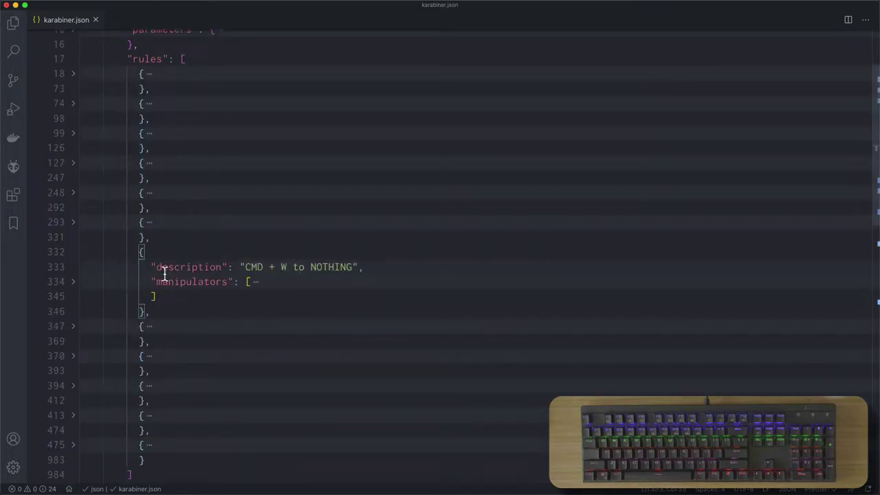
- Compare the rule's description entry with the enabled rules in the Karabiner-Elements preferences, and return to its manipulators entry in karabiner.json
{"action": "double_click", "coordinate": [198, 267]}
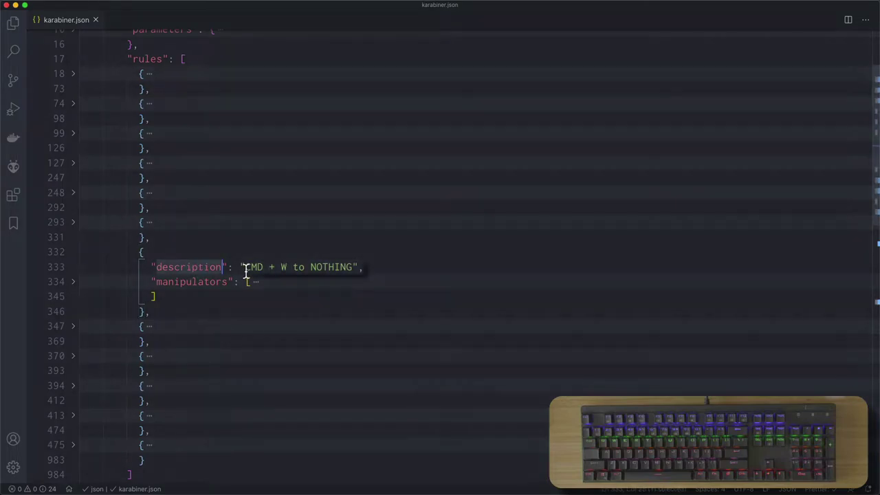
{"action": "left_click", "coordinate": [523, 475]}
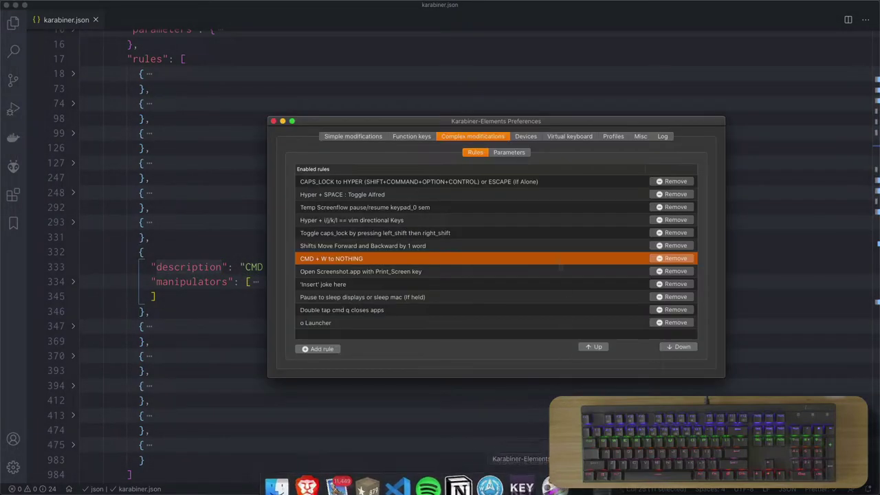
{"action": "left_click", "coordinate": [170, 281]}
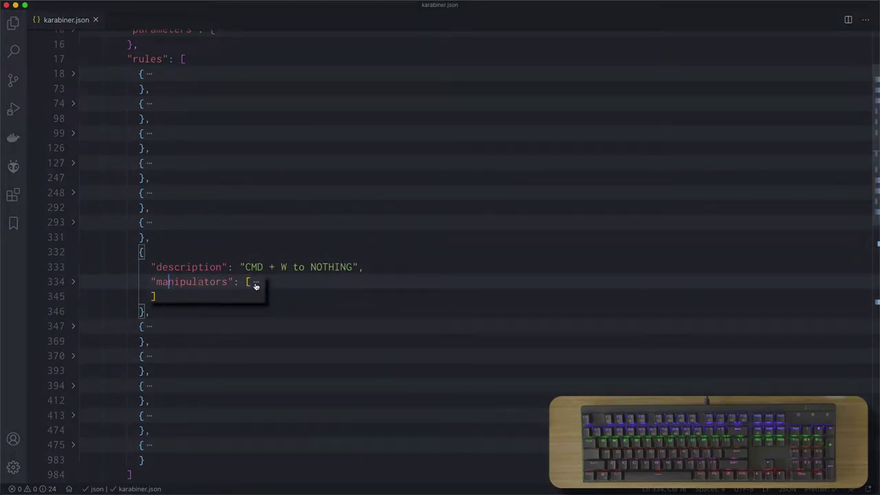
- Expand the manipulators array and its object in the CMD + W to NOTHING rule, and examine the from, to and type entries
{"action": "left_click", "coordinate": [253, 283]}
{"action": "left_click", "coordinate": [175, 298]}
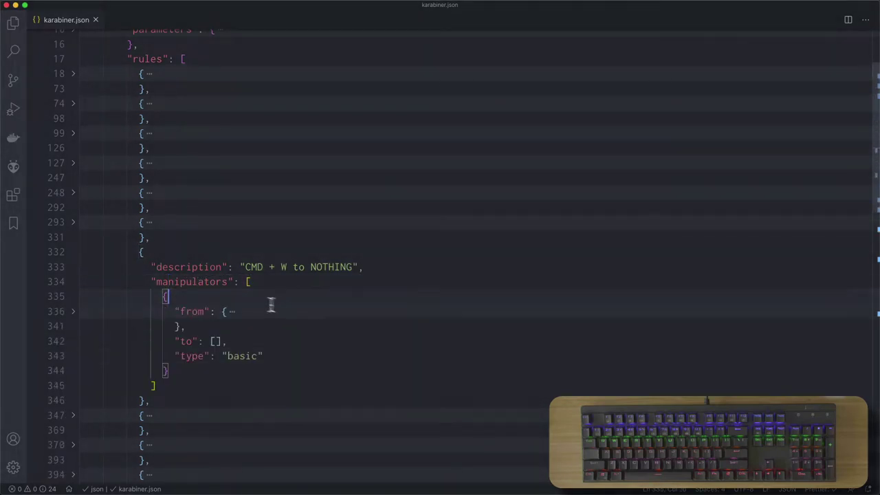
{"action": "left_click_drag", "start_coordinate": [174, 310], "coordinate": [210, 311]}
{"action": "left_click_drag", "start_coordinate": [175, 342], "coordinate": [260, 357]}
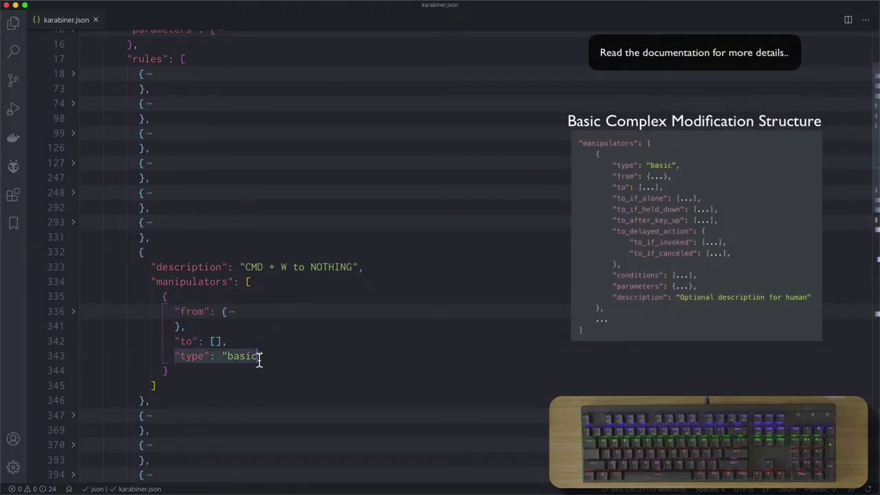
{"action": "left_click", "coordinate": [234, 327]}
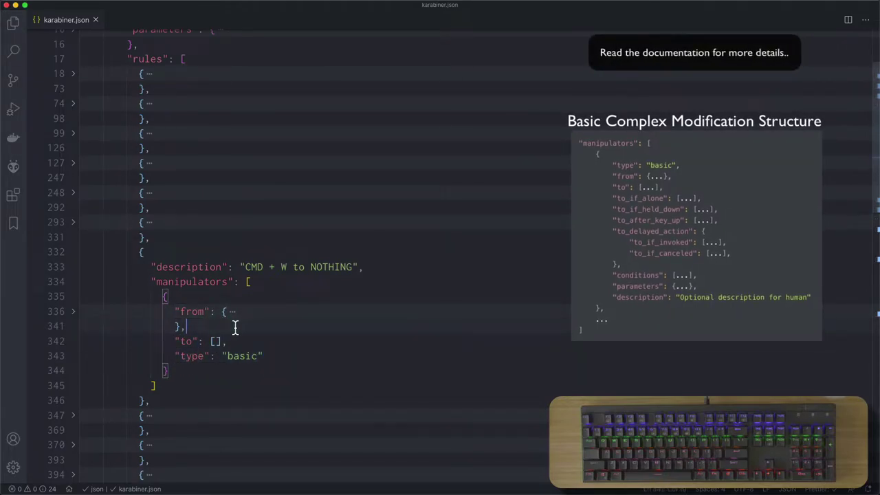
- Expand the manipulator's from object and its modifiers, and examine the key_code and the mandatory left_command modifier
{"action": "left_click", "coordinate": [232, 313]}
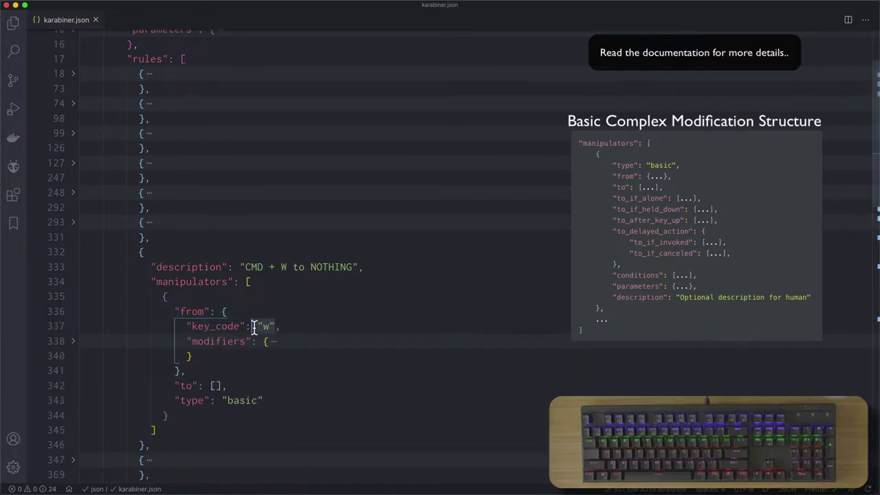
{"action": "left_click", "coordinate": [270, 341]}
{"action": "left_click_drag", "start_coordinate": [205, 361], "coordinate": [267, 359]}
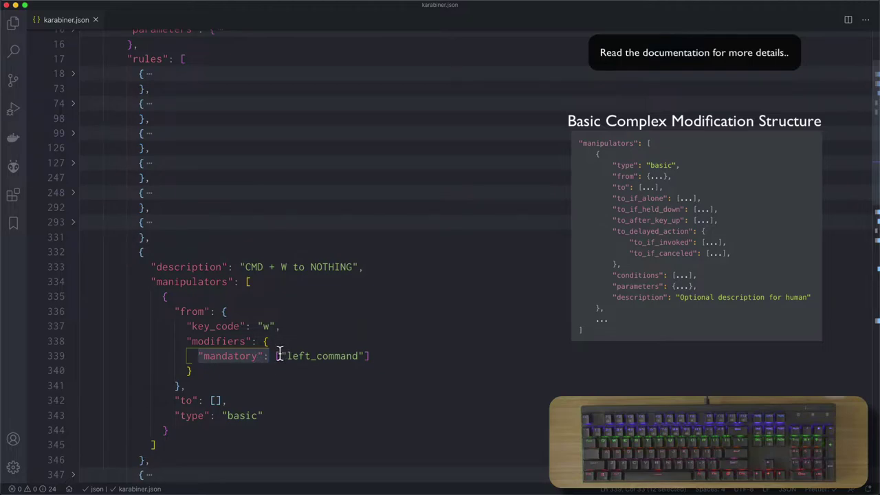
{"action": "double_click", "coordinate": [334, 359]}
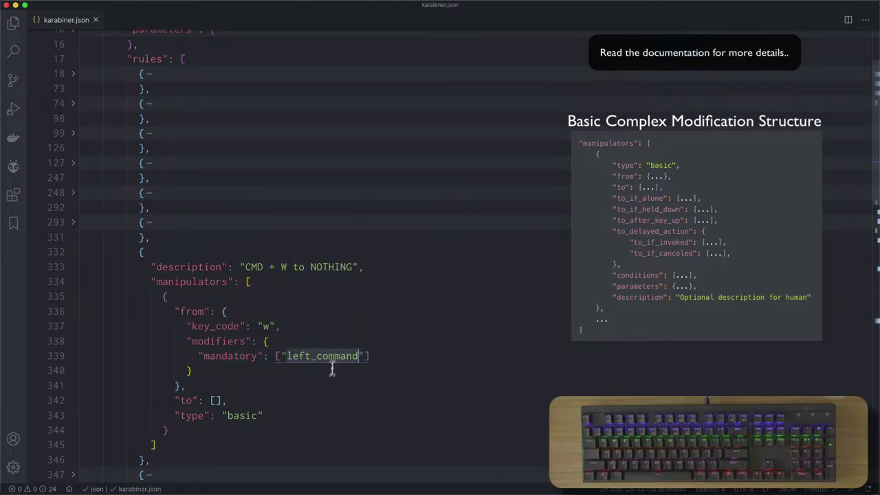
- Open EventViewer, check the key names reported for the W and left command keys, and close it
{"action": "mouse_move", "coordinate": [426, 481]}
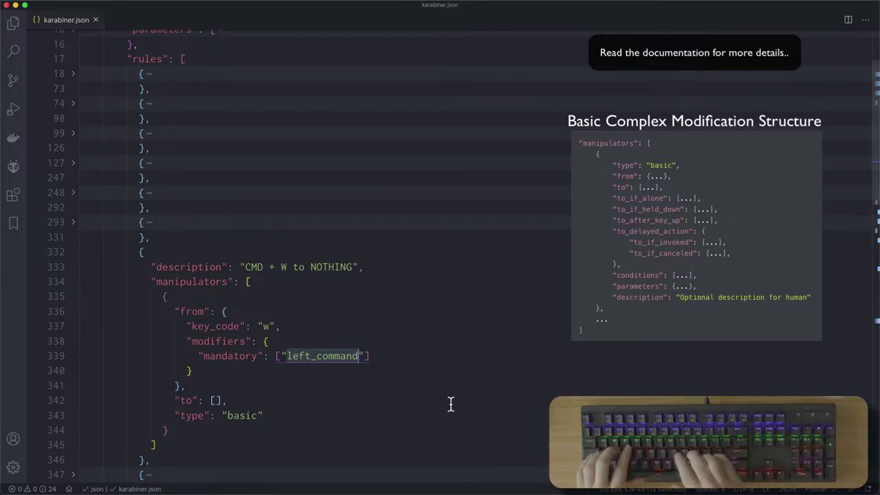
{"action": "key", "text": "super+space"}
{"action": "type", "text": "ev"}
{"action": "key", "text": "Return"}
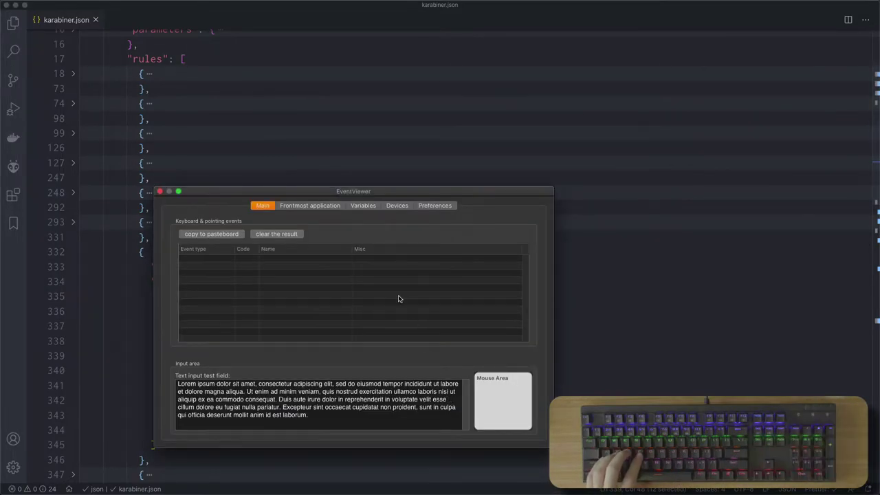
{"action": "key", "text": "w"}
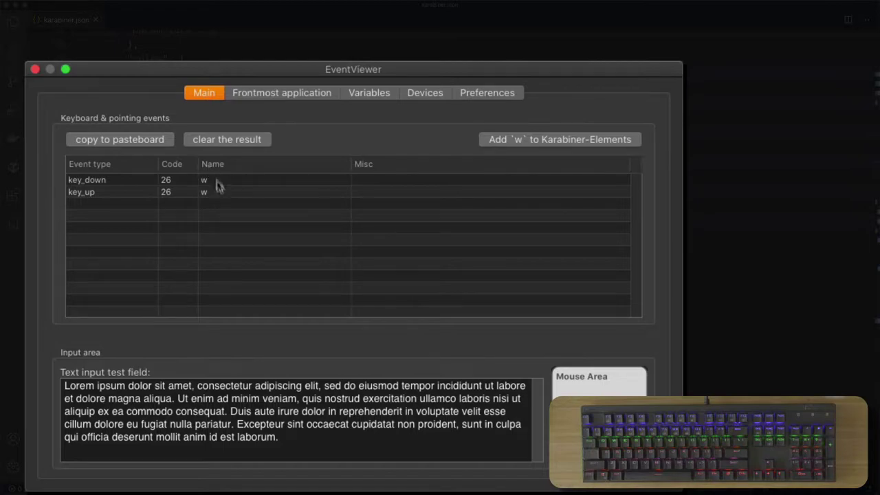
{"action": "key", "text": "super"}
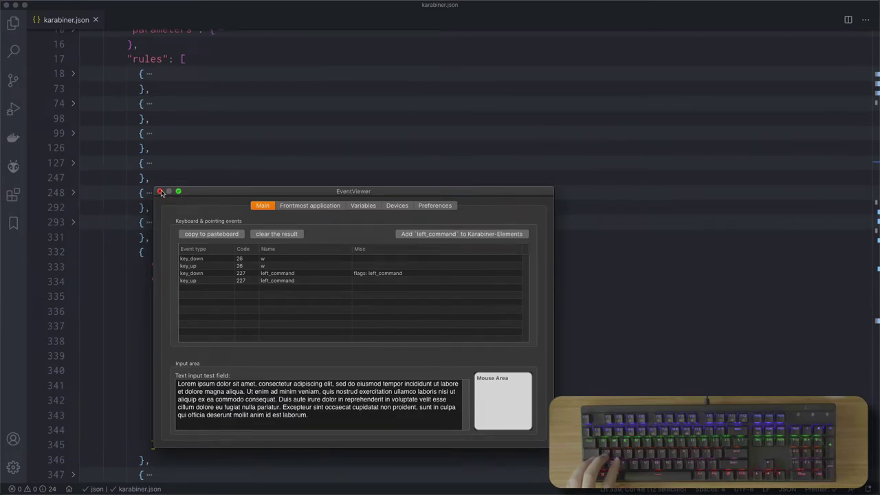
{"action": "left_click", "coordinate": [160, 191]}
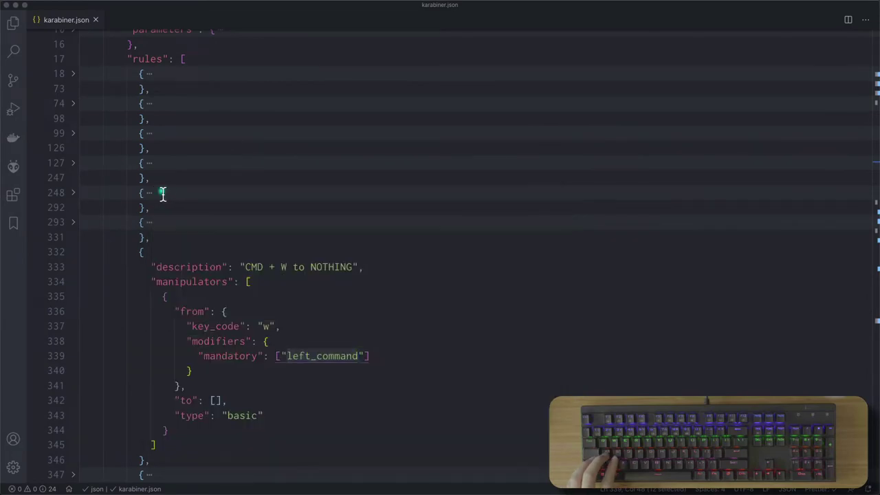
- Review how the CMD + W to NOTHING manipulator maps its from keys to the empty to array
{"action": "left_click", "coordinate": [254, 281]}
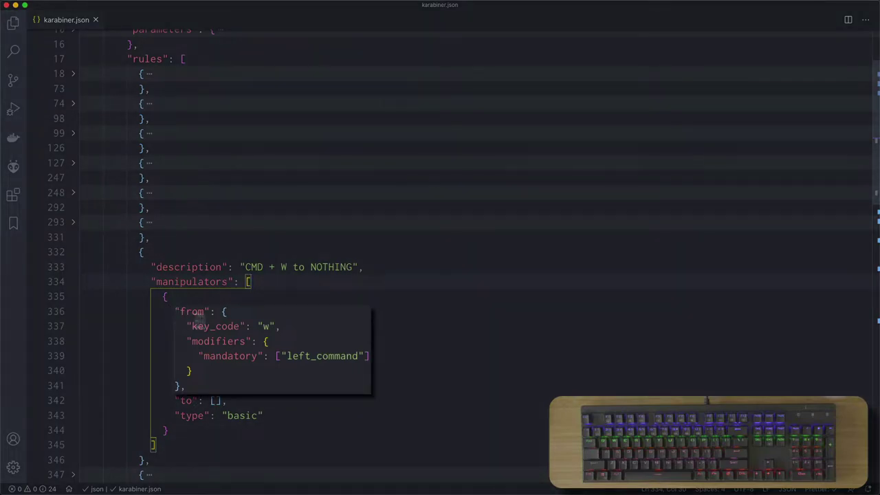
{"action": "left_click", "coordinate": [266, 327]}
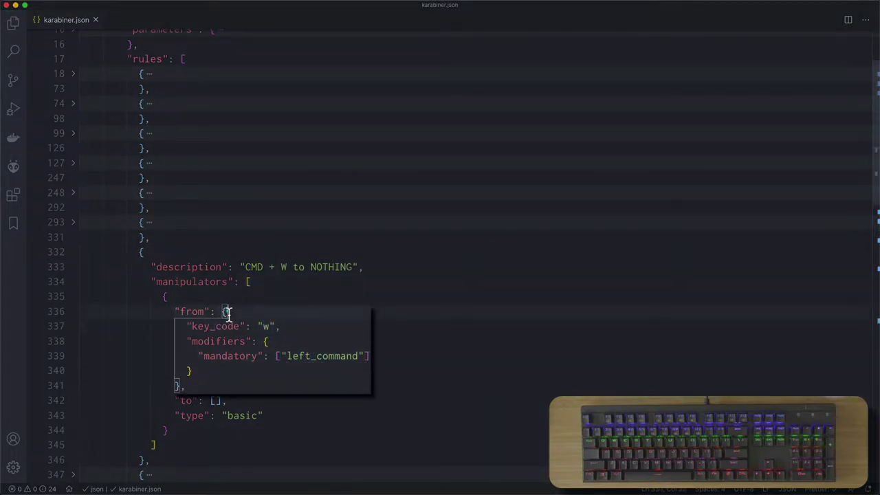
{"action": "left_click", "coordinate": [186, 309]}
{"action": "left_click", "coordinate": [229, 402]}
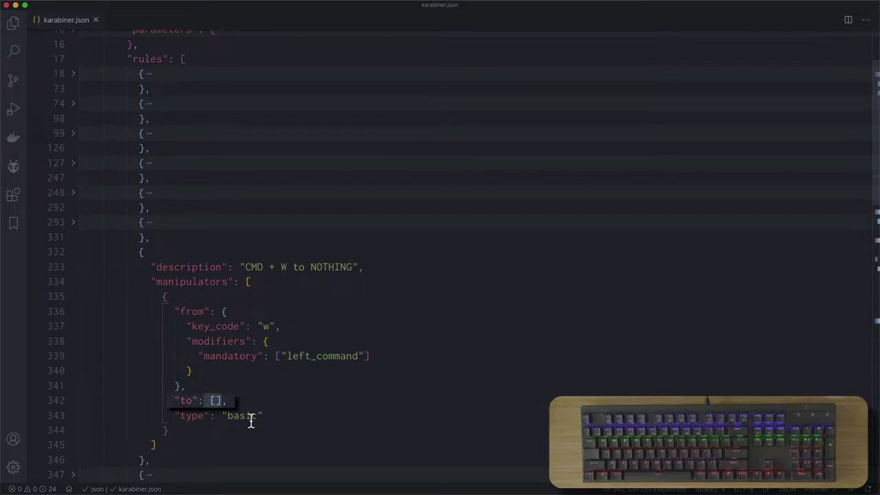
{"action": "left_click", "coordinate": [292, 411]}
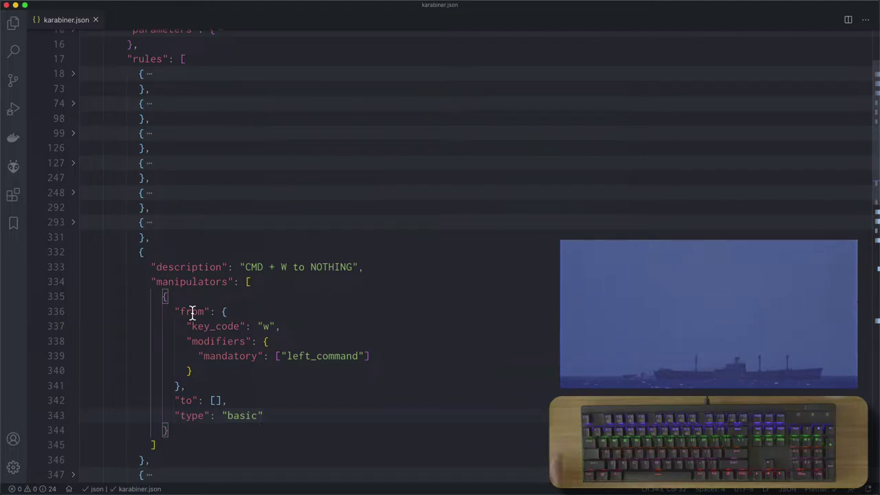
- Open the Karabiner-Elements preferences and show the complex modifications parameters
{"action": "mouse_move", "coordinate": [447, 489]}
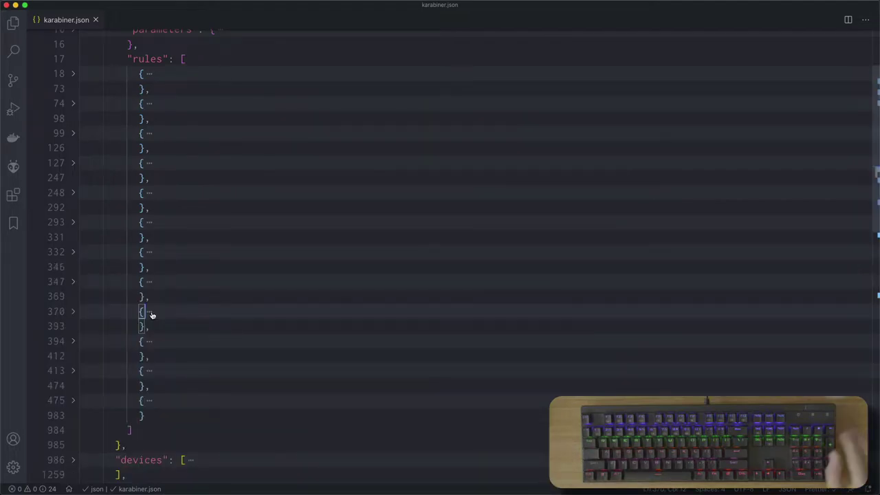
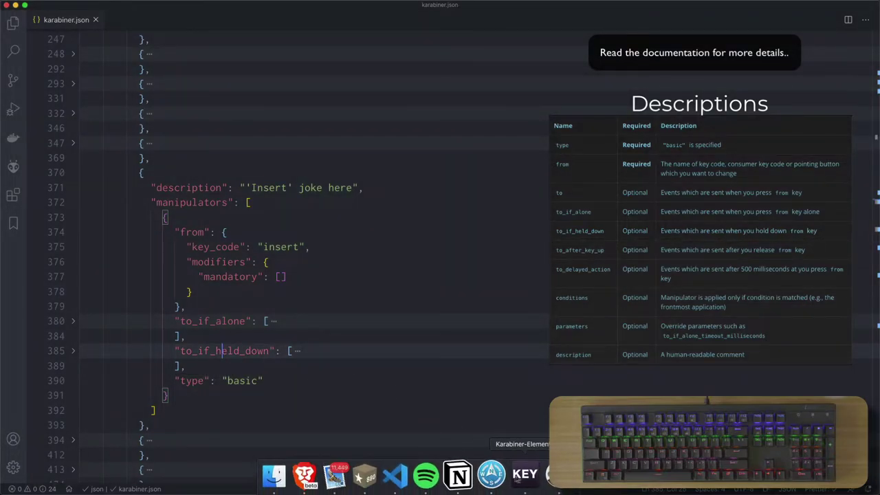
{"action": "left_click", "coordinate": [481, 478]}
{"action": "left_click", "coordinate": [514, 153]}
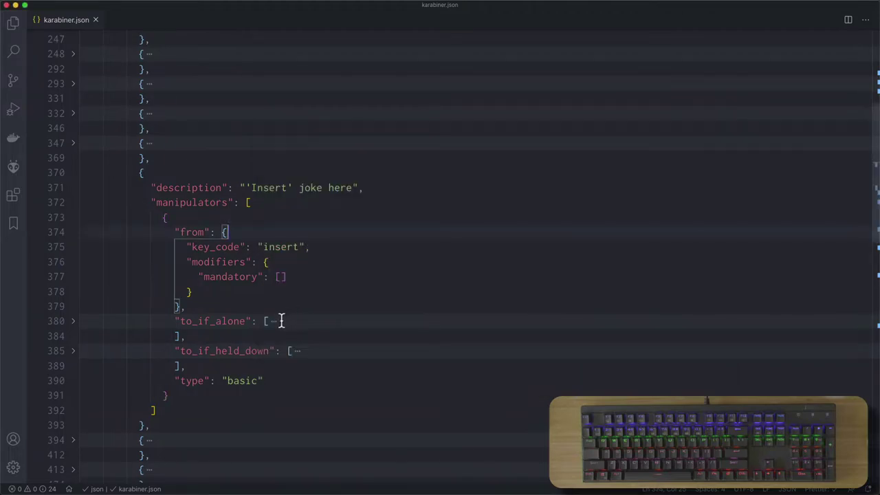
- In the 'Insert' joke here rule of karabiner.json, expand the to_if_alone array and the object inside it
{"action": "left_click", "coordinate": [275, 320]}
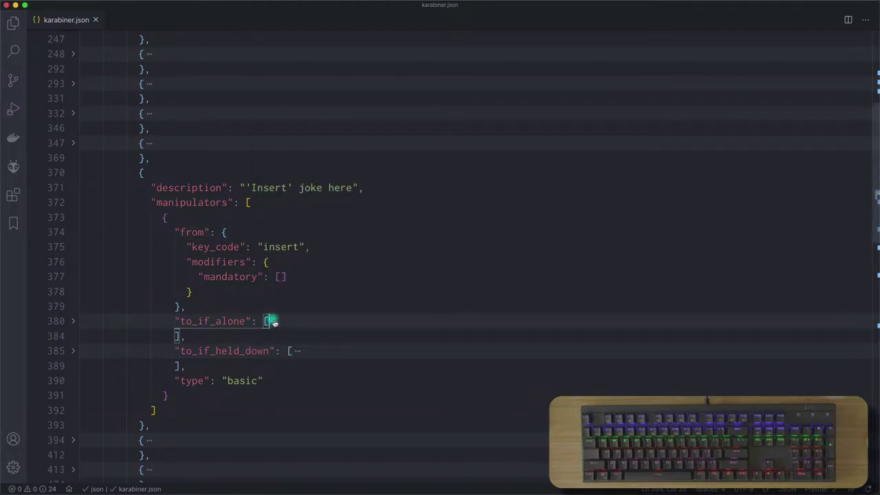
{"action": "left_click", "coordinate": [196, 336]}
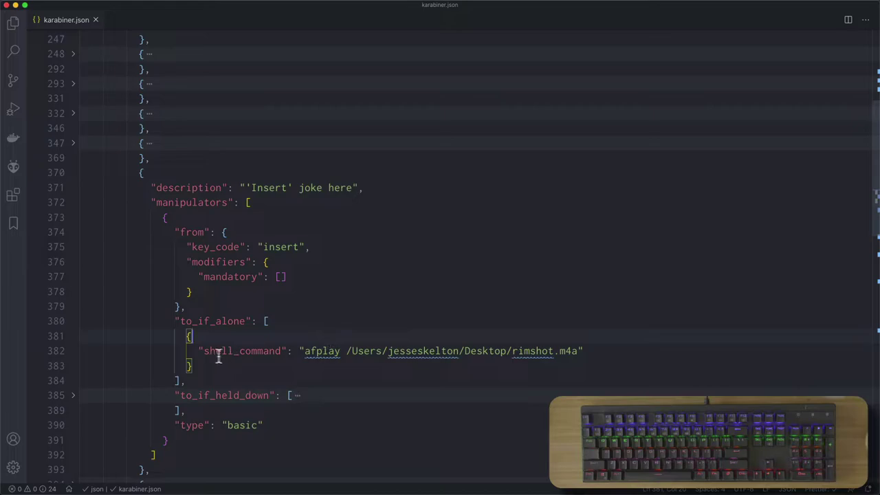
- Examine the shell_command entry under to_if_alone, highlighting its key, the full command, the rimshot.m4a path and the afplay tool name
{"action": "left_click_drag", "start_coordinate": [199, 354], "coordinate": [284, 351]}
{"action": "double_click", "coordinate": [244, 352]}
{"action": "key", "text": "ctrl+shift+super+Right"}
{"action": "left_click_drag", "start_coordinate": [299, 352], "coordinate": [595, 350]}
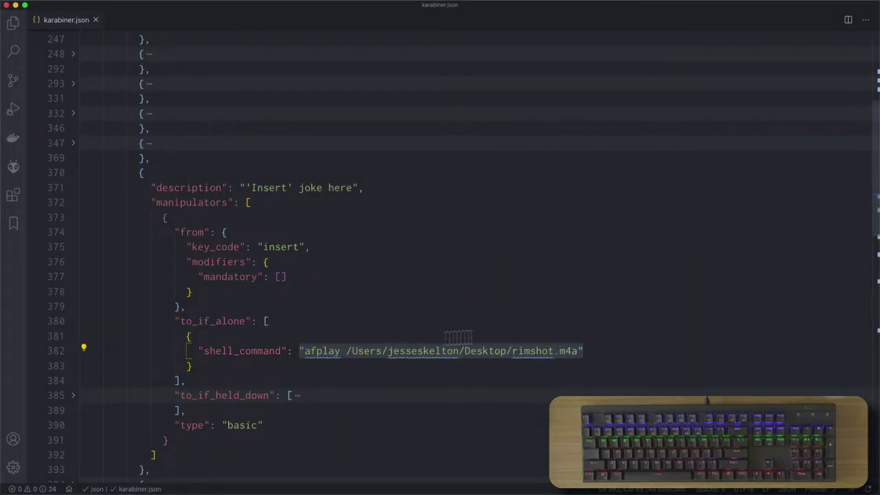
{"action": "left_click", "coordinate": [579, 355]}
{"action": "left_click_drag", "start_coordinate": [579, 354], "coordinate": [339, 355]}
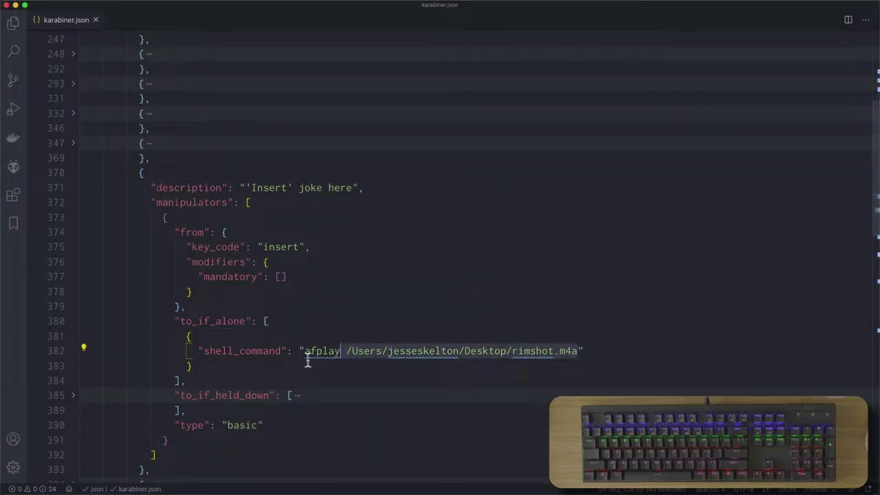
{"action": "double_click", "coordinate": [323, 352]}
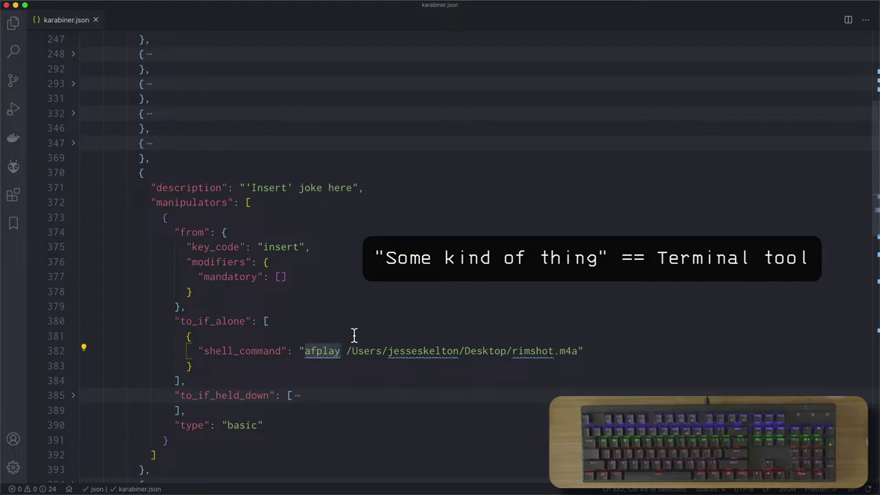
- Switch to the browser and search Google for "how to play a sound in terminal"
{"action": "key", "text": "super+Tab"}
{"action": "type", "text": "how to play a sound int"}
{"action": "key", "text": "BackSpace"}
{"action": "type", "text": "terminal"}
{"action": "key", "text": "Return"}
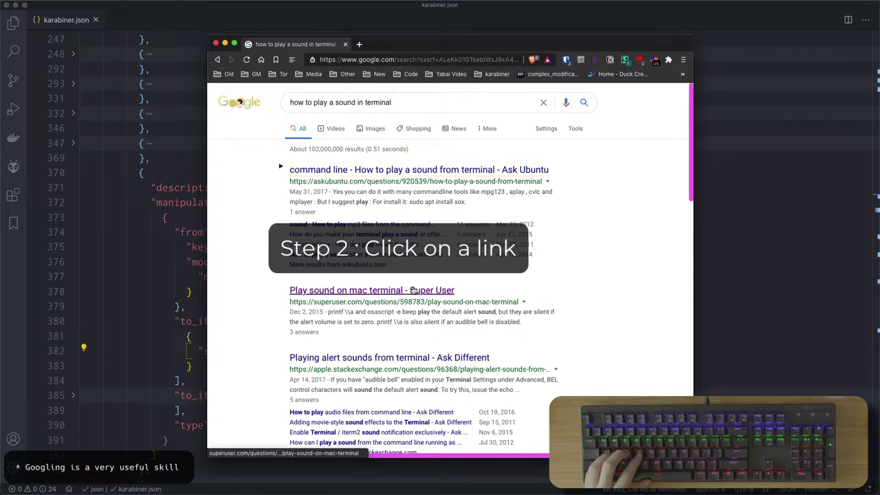
- Open the Super User result "Play sound on mac terminal" and look up afplay in its accepted answer
{"action": "left_click", "coordinate": [411, 290]}
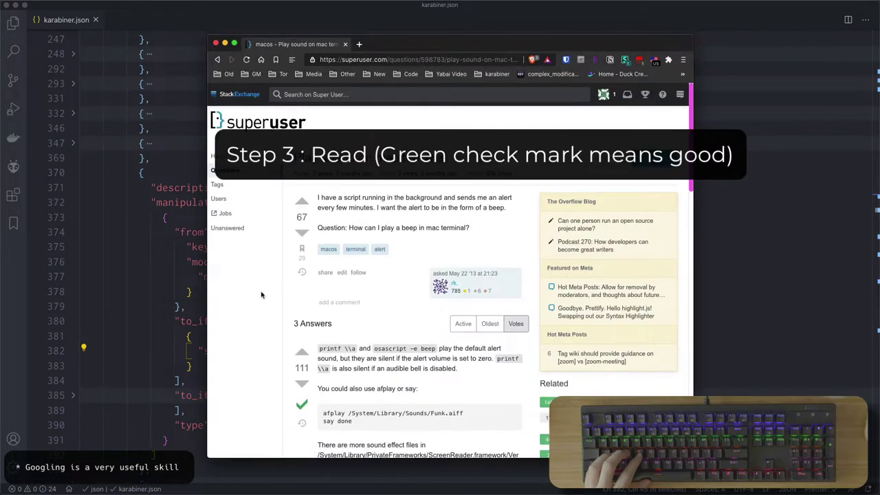
{"action": "scroll", "coordinate": [326, 306], "scroll_direction": "down", "scroll_amount": 3}
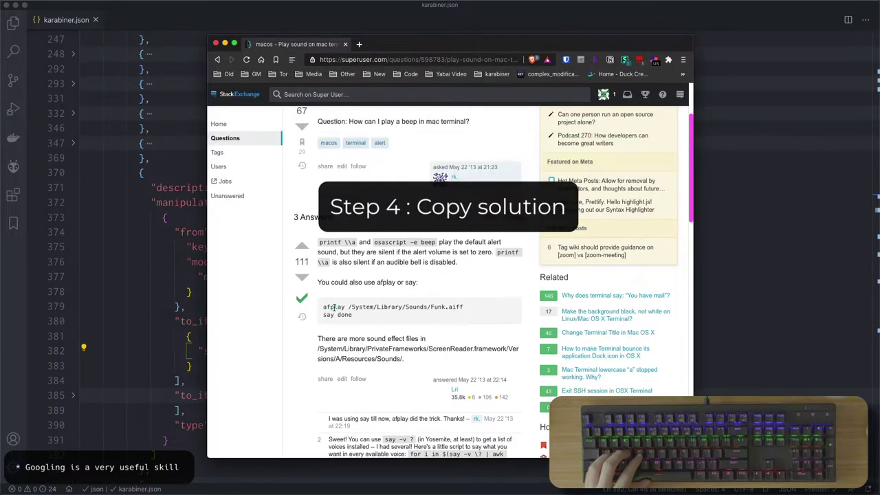
{"action": "right_click", "coordinate": [335, 308]}
{"action": "left_click", "coordinate": [346, 326]}
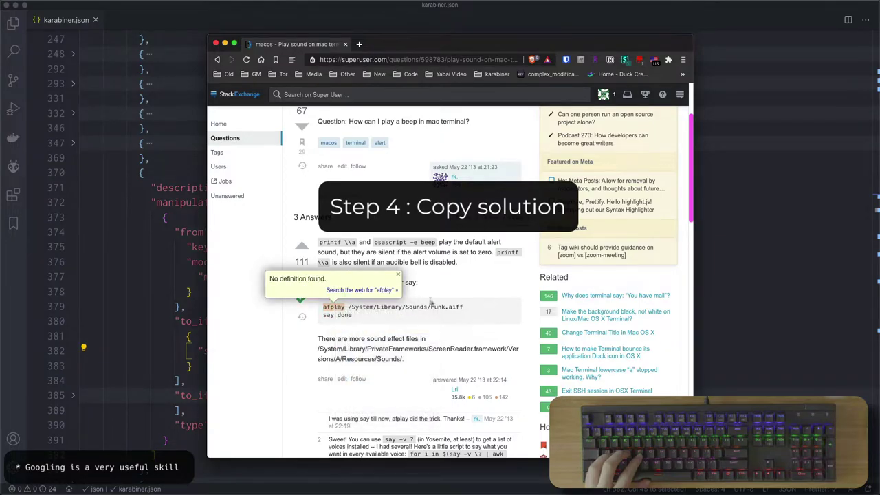
- Open the terminal and try to play the Comedy Punchline Rimshot file from the Desktop with the previous afplay command
{"action": "key", "text": "alt+space"}
{"action": "key", "text": "Up"}
{"action": "key", "text": "Return"}
- Recall the afplay command, change its file name to rimshot.m4a, run it and stop the playback
{"action": "key", "text": "Up"}
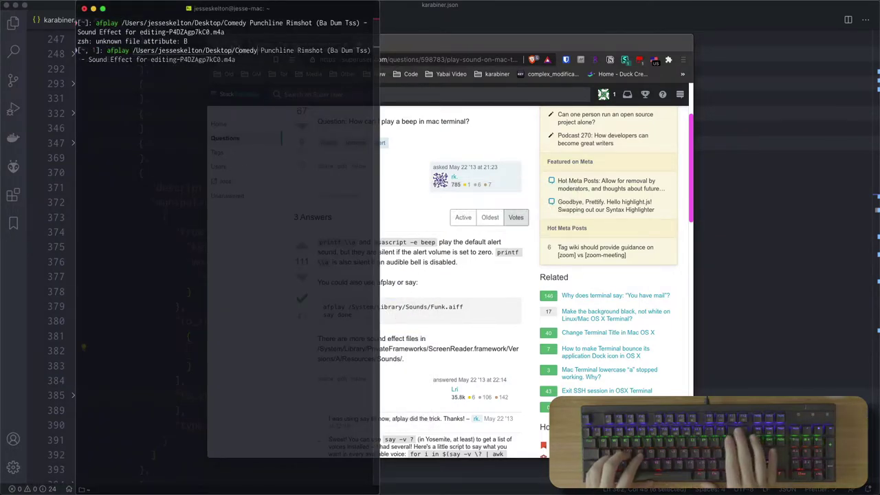
{"action": "key", "text": "alt+Left"}
{"action": "key", "text": "alt+Left"}
{"action": "key", "text": "alt+Left"}
{"action": "key", "text": "alt+Left"}
{"action": "key", "text": "alt+Left"}
{"action": "key", "text": "alt+Left"}
{"action": "key", "text": "alt+Left"}
{"action": "key", "text": "alt+Left"}
{"action": "key", "text": "alt+Left"}
{"action": "key", "text": "alt+Left"}
{"action": "key", "text": "alt+Left"}
{"action": "key", "text": "alt+Left"}
{"action": "key", "text": "ctrl+k"}
{"action": "type", "text": "rimshot.m4a"}
{"action": "key", "text": "Return"}
{"action": "key", "text": "ctrl+c"}
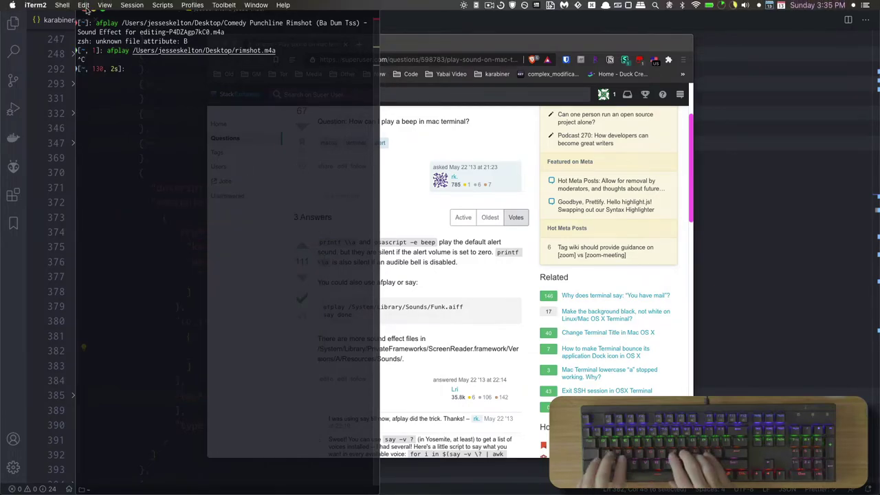
- Copy the afplay command for rimshot.m4a from the terminal output and hide the terminal
{"action": "left_click_drag", "start_coordinate": [276, 50], "coordinate": [108, 50]}
{"action": "right_click", "coordinate": [110, 50]}
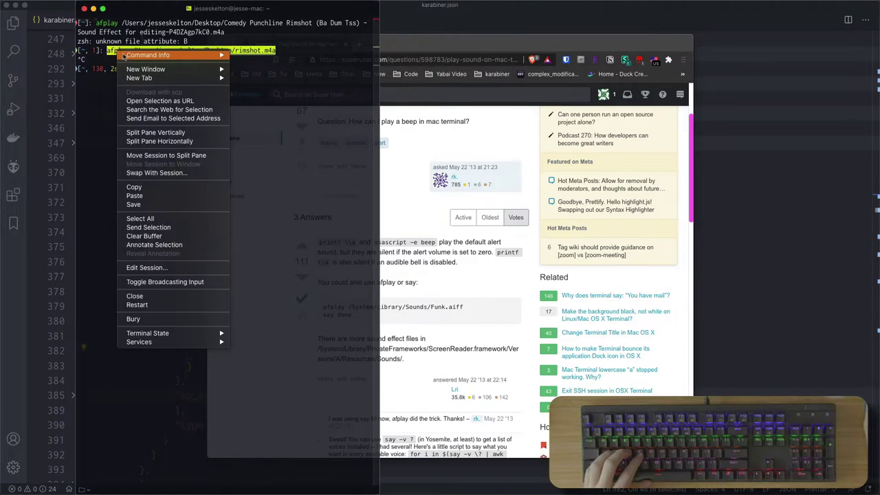
{"action": "left_click", "coordinate": [157, 188]}
{"action": "key", "text": "super+h"}
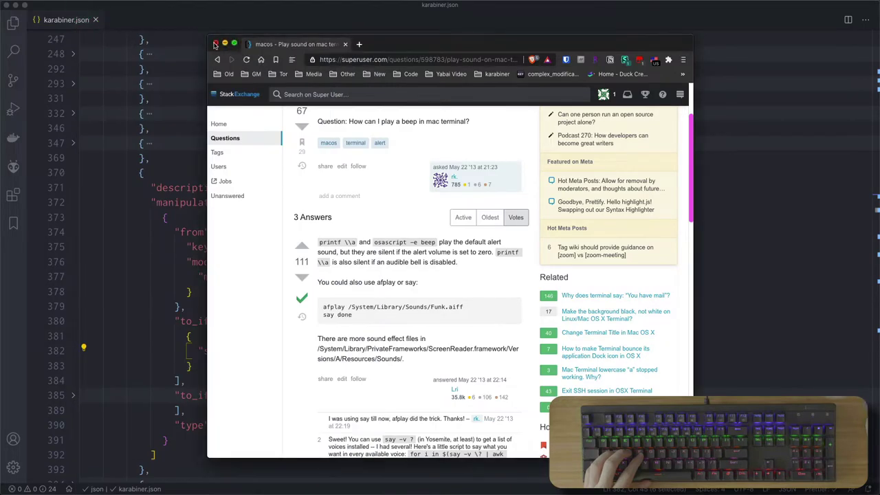
- Hide the browser and replace the to_if_alone shell_command value in karabiner.json with the copied afplay command
{"action": "key", "text": "super+h"}
{"action": "left_click_drag", "start_coordinate": [573, 351], "coordinate": [330, 351]}
{"action": "right_click", "coordinate": [330, 351]}
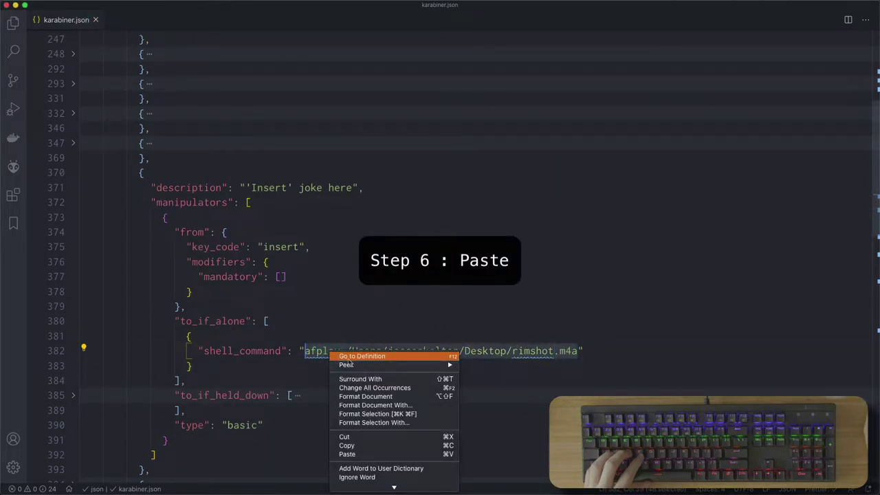
{"action": "left_click", "coordinate": [380, 454]}
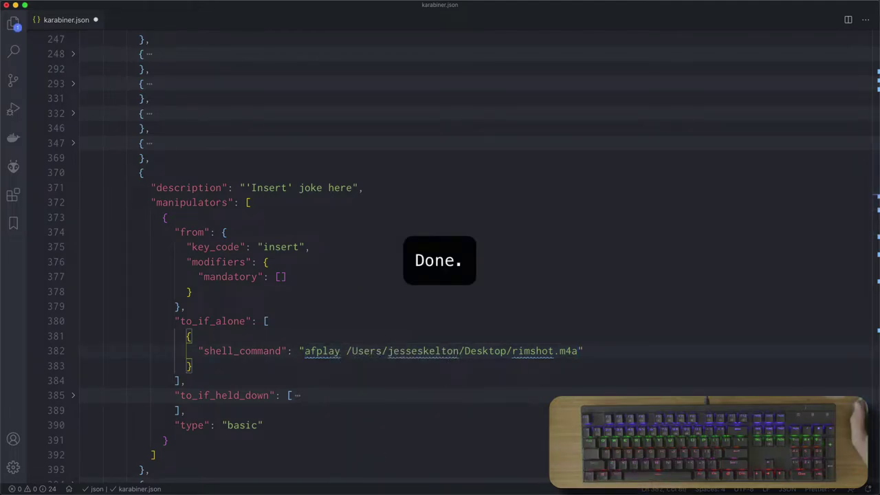
- Expand the to_if_held_down array and its inner object, and highlight the --rate option in its shell_command
{"action": "left_click", "coordinate": [223, 395]}
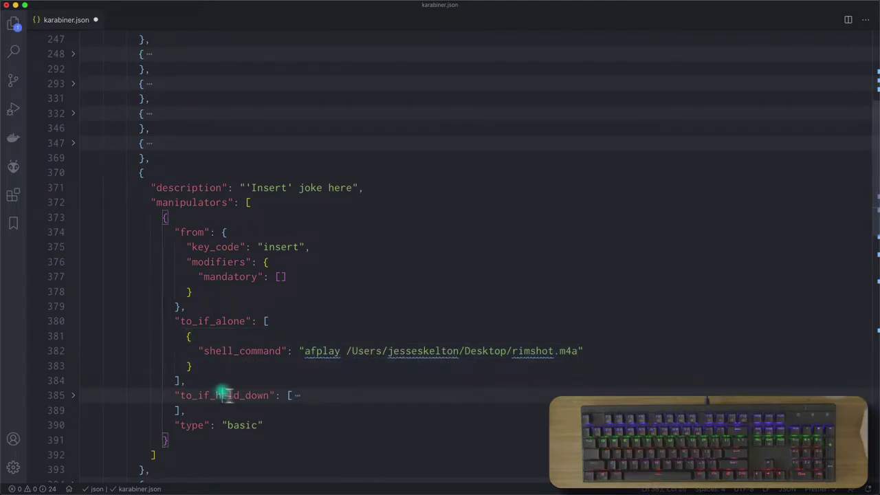
{"action": "left_click", "coordinate": [297, 396]}
{"action": "scroll", "coordinate": [239, 378], "scroll_direction": "down", "scroll_amount": 1}
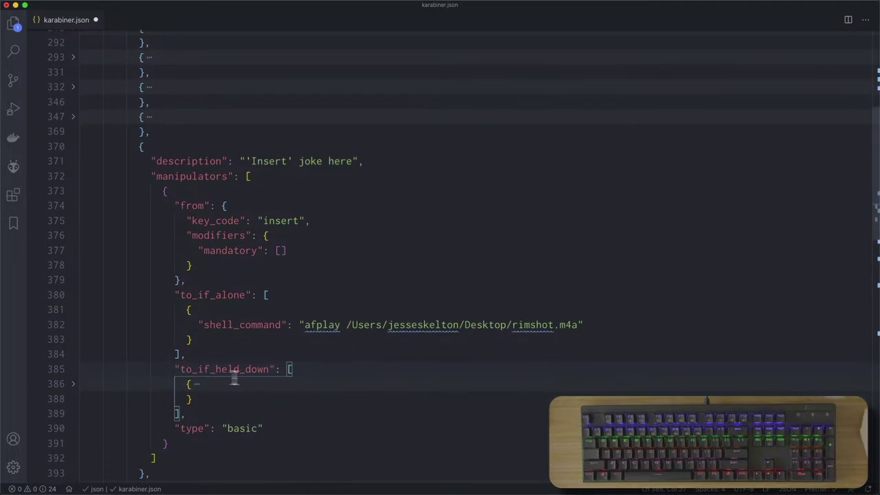
{"action": "left_click", "coordinate": [196, 389]}
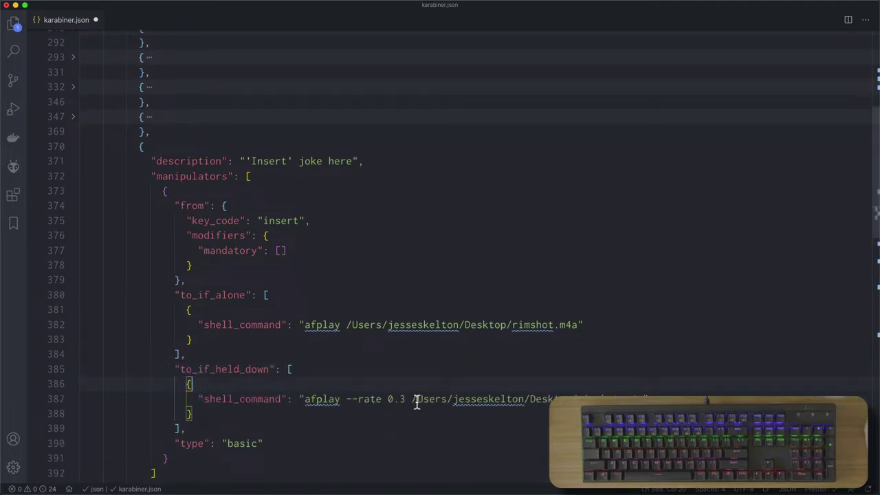
{"action": "left_click_drag", "start_coordinate": [389, 401], "coordinate": [346, 400]}
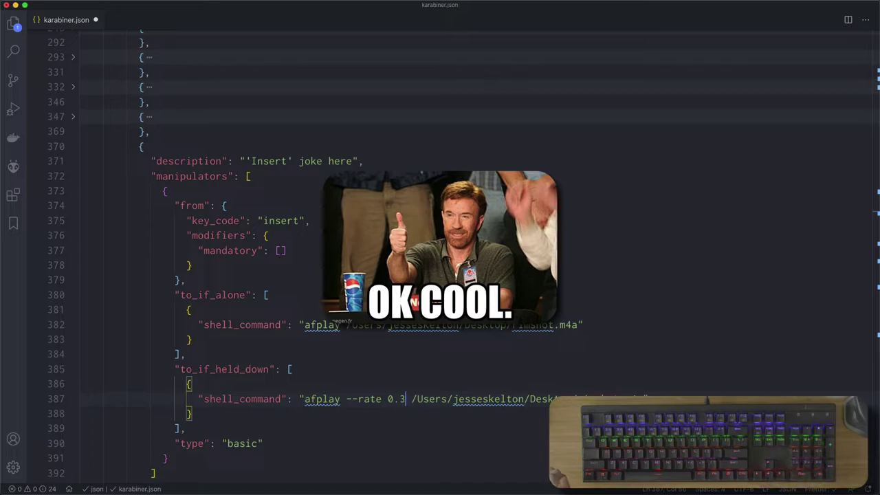
- Review the 'Insert' joke here shell commands, highlighting the shell_command key and its afplay value under to_if_alone
{"action": "scroll", "coordinate": [235, 268], "scroll_direction": "down", "scroll_amount": 2}
{"action": "double_click", "coordinate": [235, 266]}
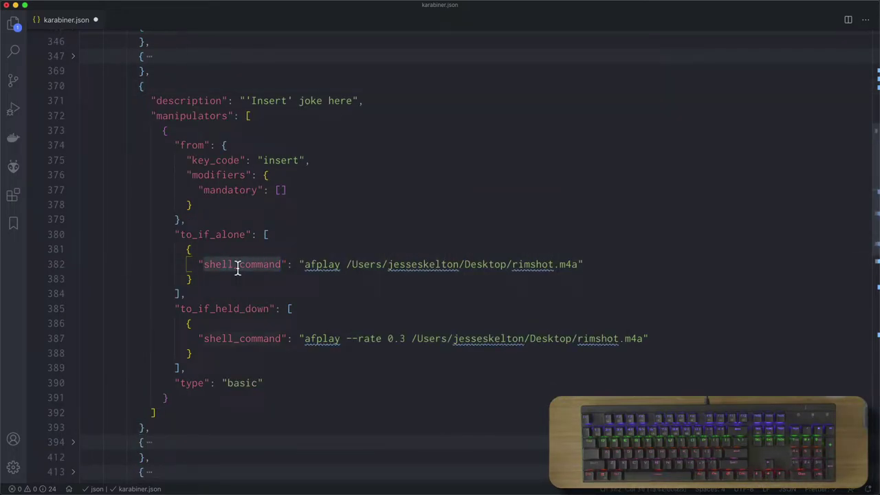
{"action": "left_click_drag", "start_coordinate": [588, 264], "coordinate": [300, 263]}
{"action": "left_click", "coordinate": [301, 269]}
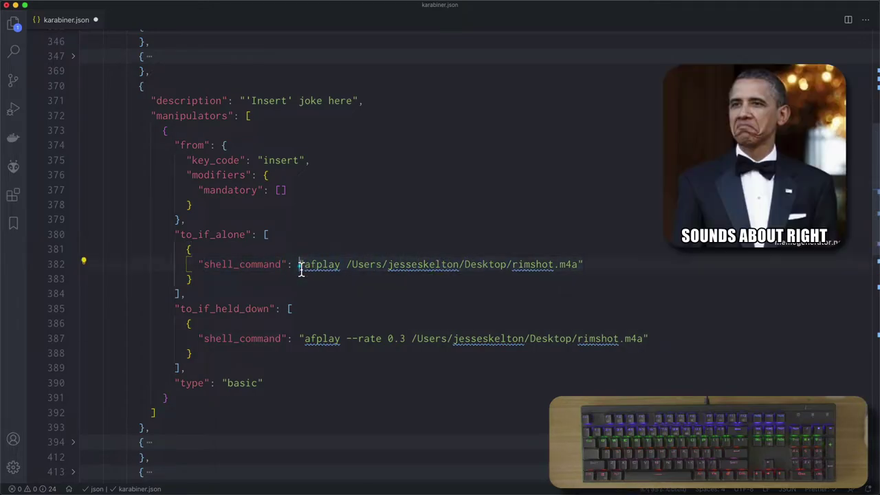
{"action": "left_click", "coordinate": [292, 338]}
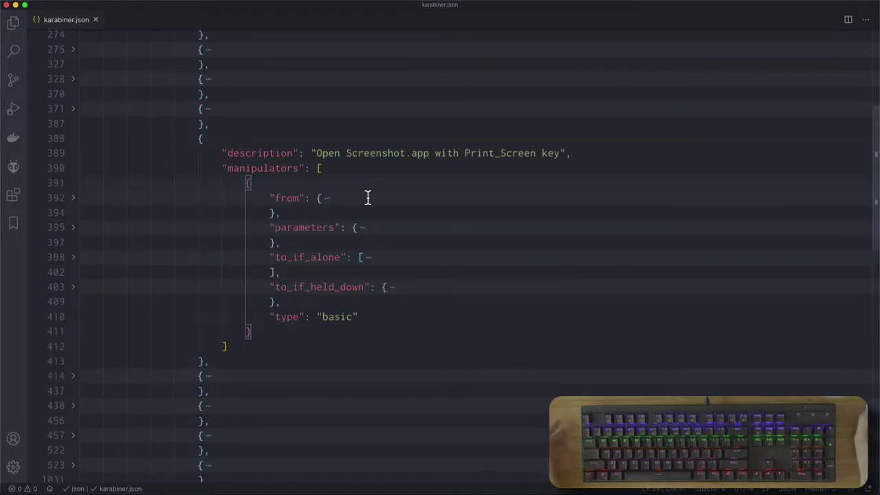
- Highlight the "Open Screenshot.app with Print_Screen key" description and test the rule by triggering a window capture and an area capture
{"action": "left_click_drag", "start_coordinate": [330, 158], "coordinate": [554, 159]}
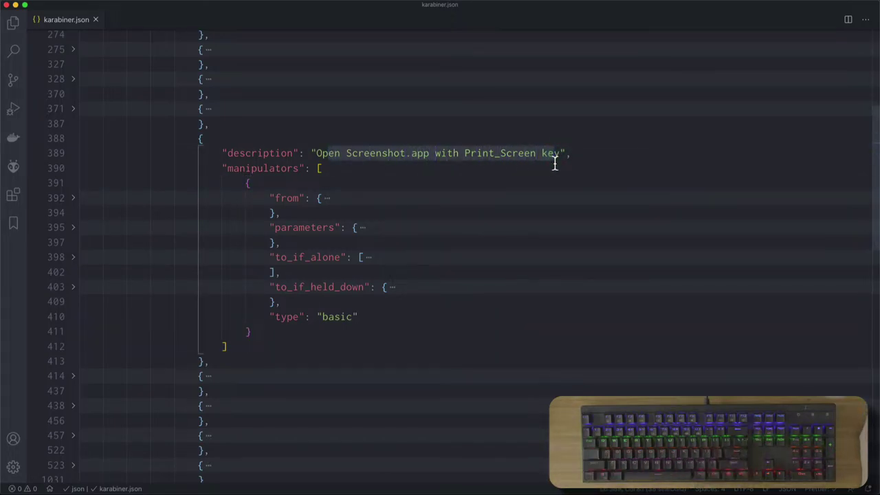
{"action": "key", "text": "Print"}
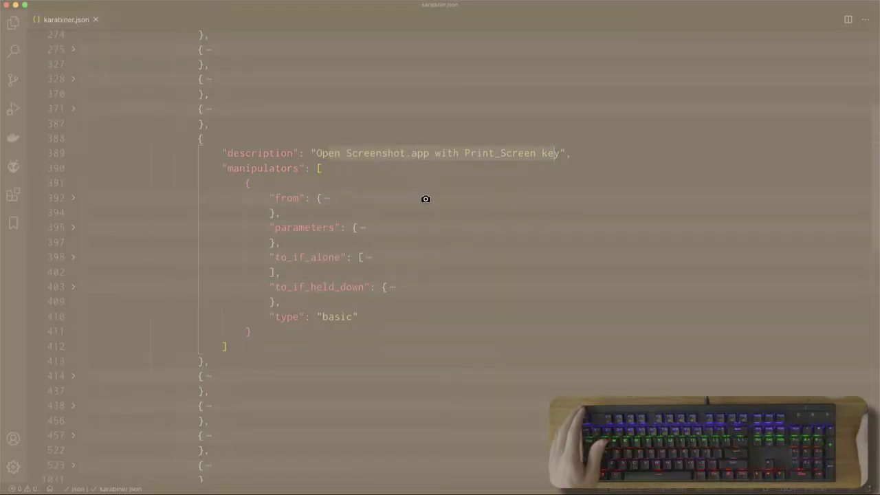
{"action": "key", "text": "Escape"}
{"action": "key", "text": "Print"}
{"action": "left_click_drag", "start_coordinate": [176, 98], "coordinate": [473, 338]}
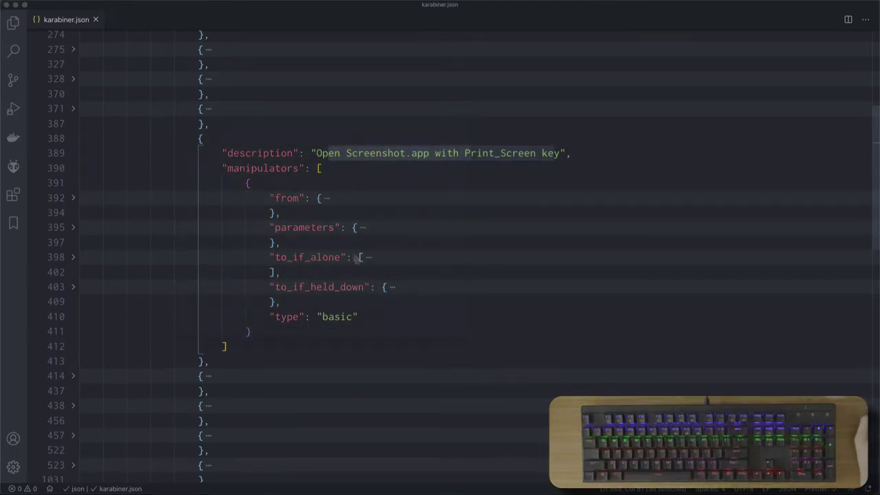
- Expand the rule's from and to_if_alone blocks, highlighting the print_screen key code and the open -a part of the shell command
{"action": "left_click", "coordinate": [326, 199]}
{"action": "double_click", "coordinate": [412, 215]}
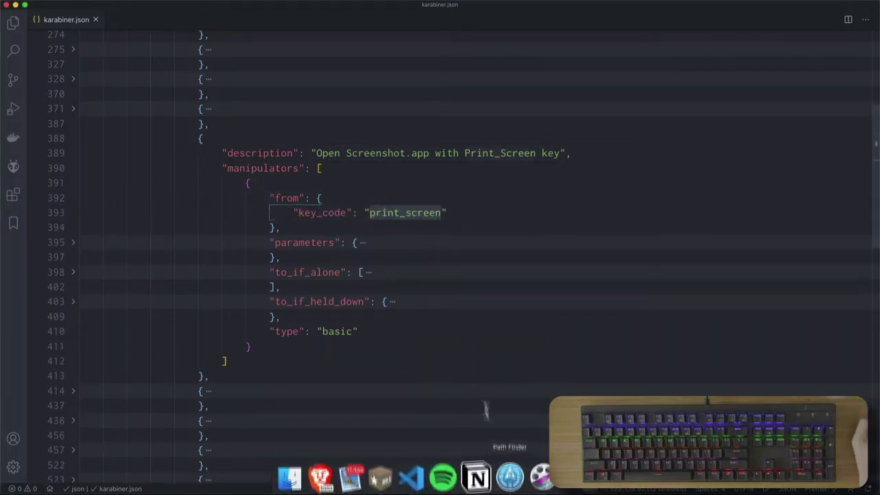
{"action": "left_click", "coordinate": [322, 275]}
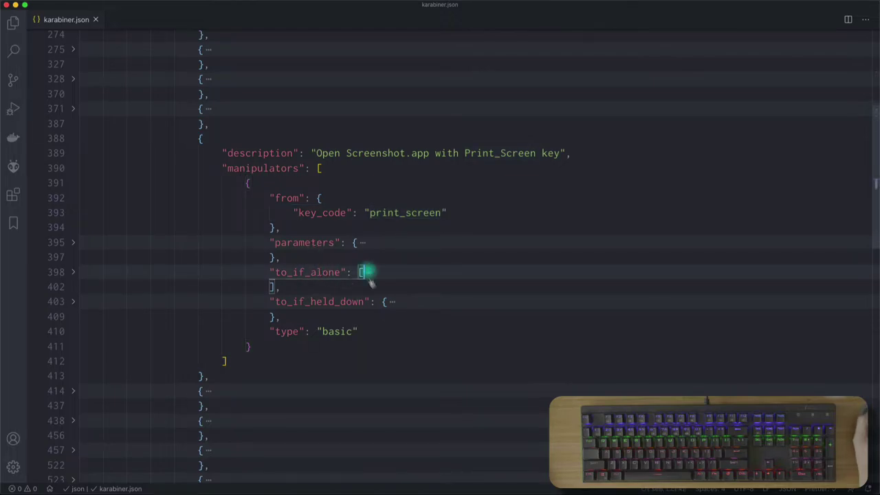
{"action": "left_click", "coordinate": [366, 272]}
{"action": "left_click_drag", "start_coordinate": [554, 303], "coordinate": [423, 306]}
{"action": "left_click", "coordinate": [434, 307]}
{"action": "left_click", "coordinate": [459, 307]}
{"action": "left_click_drag", "start_coordinate": [427, 303], "coordinate": [465, 308]}
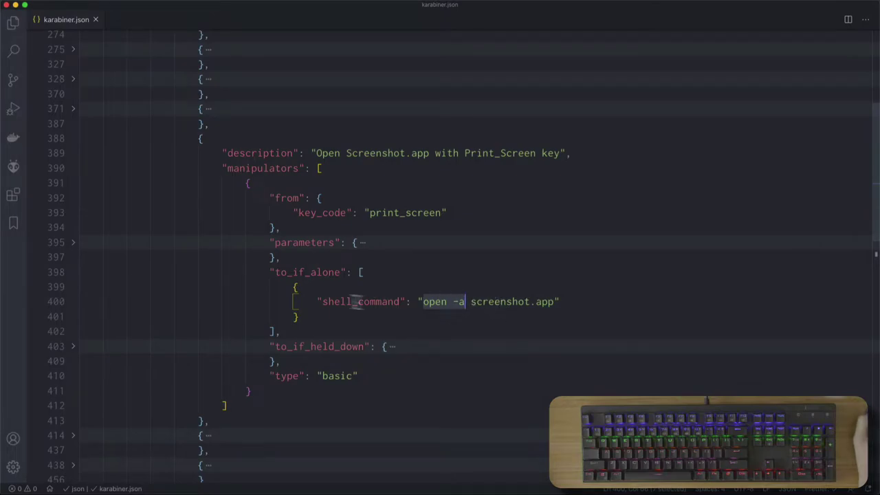
- Expand to_if_held_down and its modifiers, highlight left_shift, left_command and key code 2, and test the screenshot trigger
{"action": "left_click", "coordinate": [392, 346]}
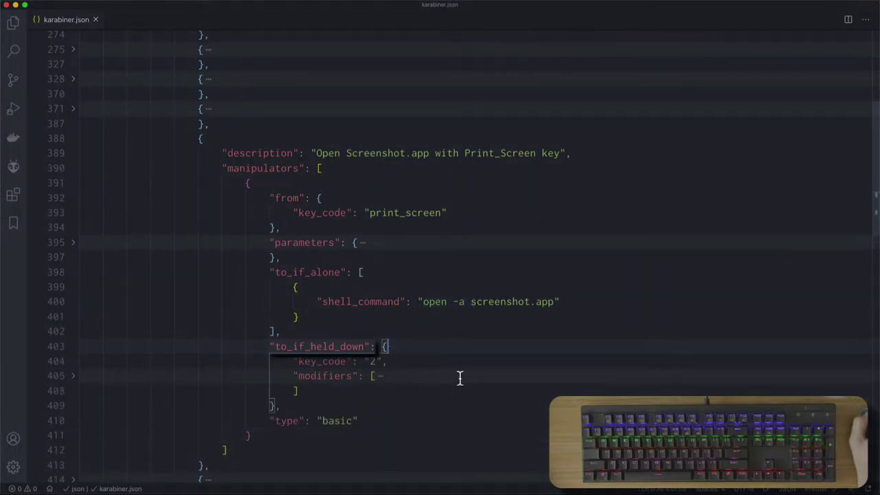
{"action": "left_click", "coordinate": [381, 376]}
{"action": "left_click_drag", "start_coordinate": [310, 392], "coordinate": [413, 409]}
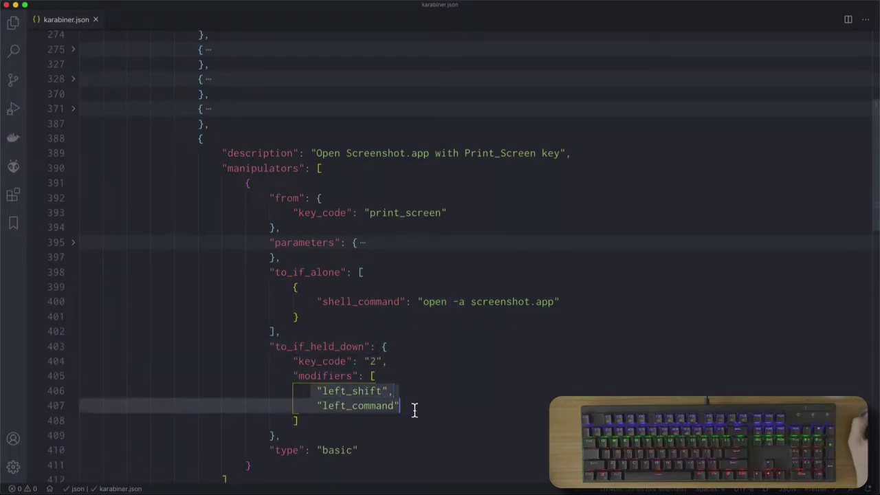
{"action": "double_click", "coordinate": [377, 363]}
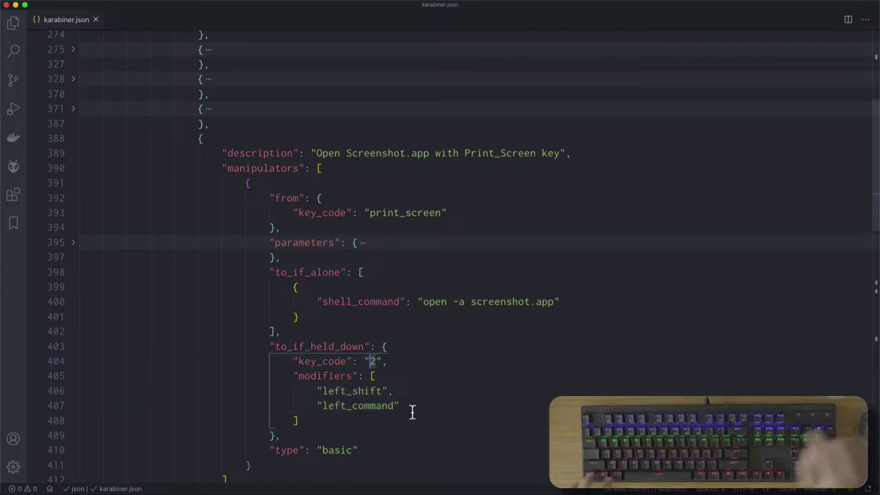
{"action": "key", "text": "Print"}
- Expand the rule's parameters object, then trigger the screenshot capture and cancel it to test the held-down threshold
{"action": "left_click", "coordinate": [368, 245]}
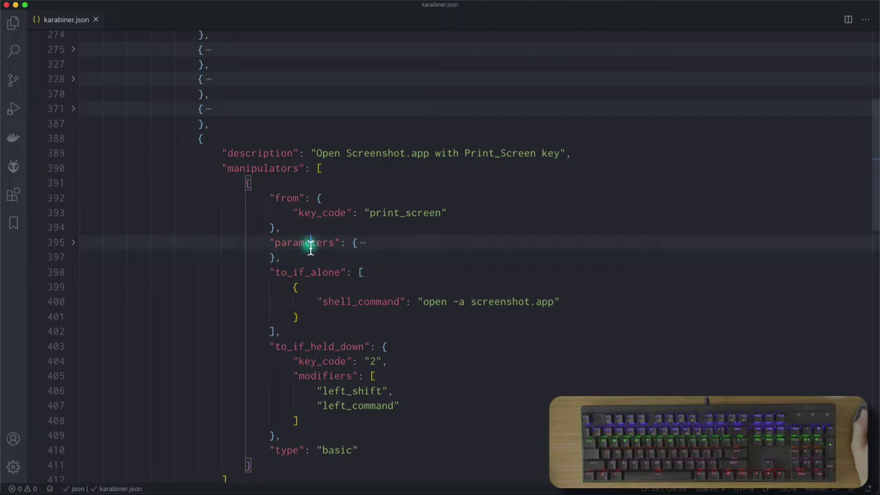
{"action": "left_click", "coordinate": [365, 245]}
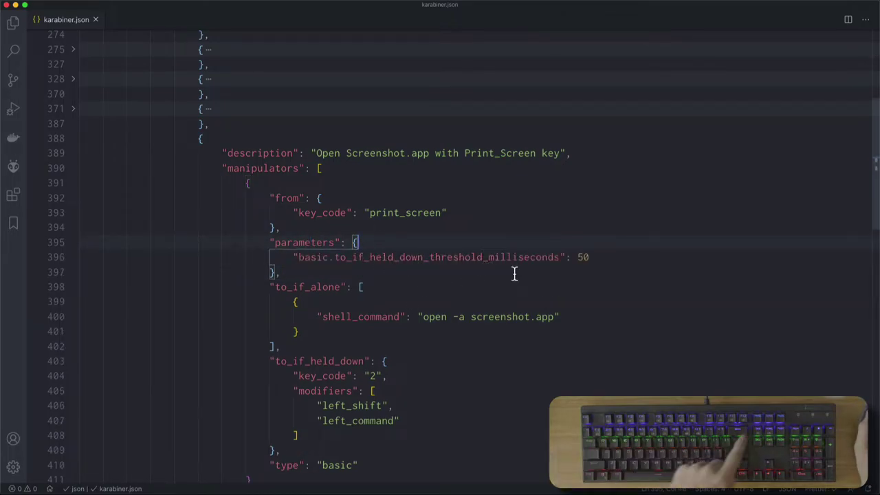
{"action": "key", "text": "Print"}
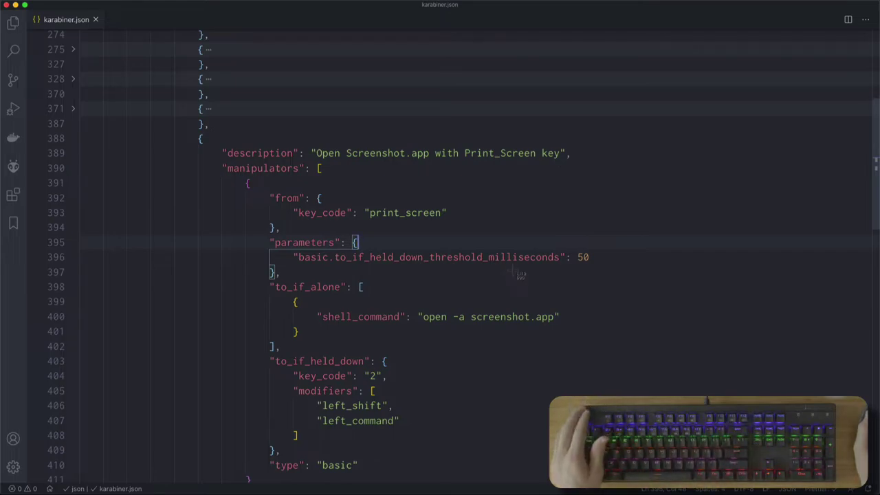
{"action": "key", "text": "Escape"}
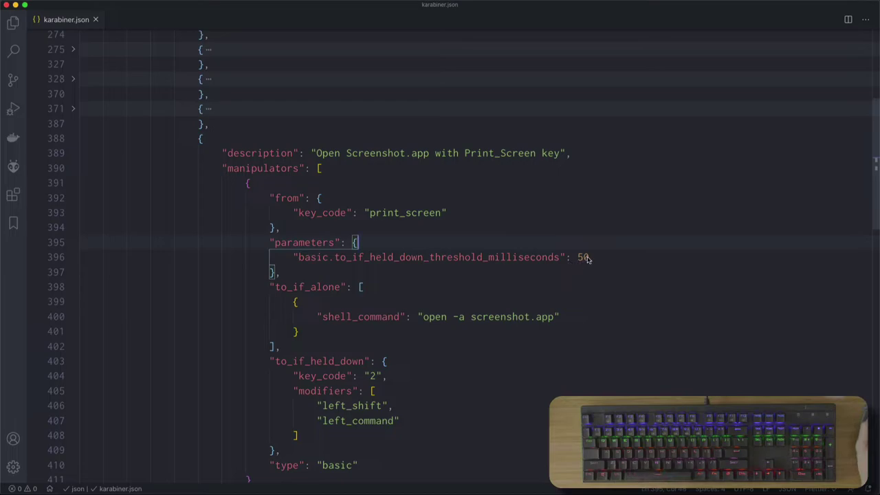
- Open the Karabiner-Elements preferences and select the to_if_held_down_threshold_milliseconds value in the complex modifications parameters
{"action": "mouse_move", "coordinate": [508, 482]}
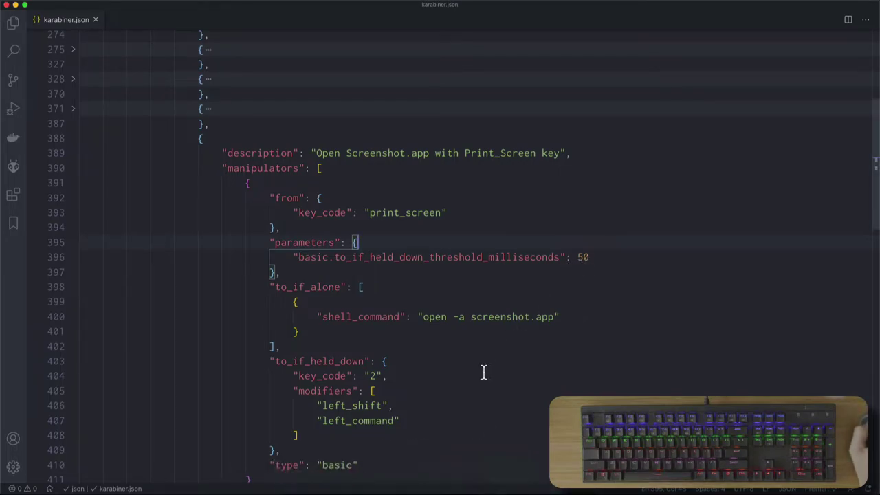
{"action": "key", "text": "super+space"}
{"action": "type", "text": "ka"}
{"action": "key", "text": "Return"}
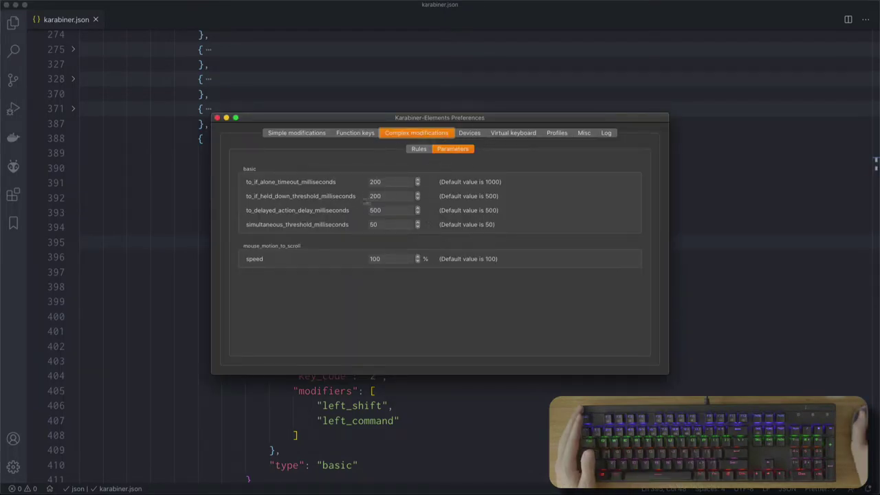
{"action": "left_click", "coordinate": [392, 197]}
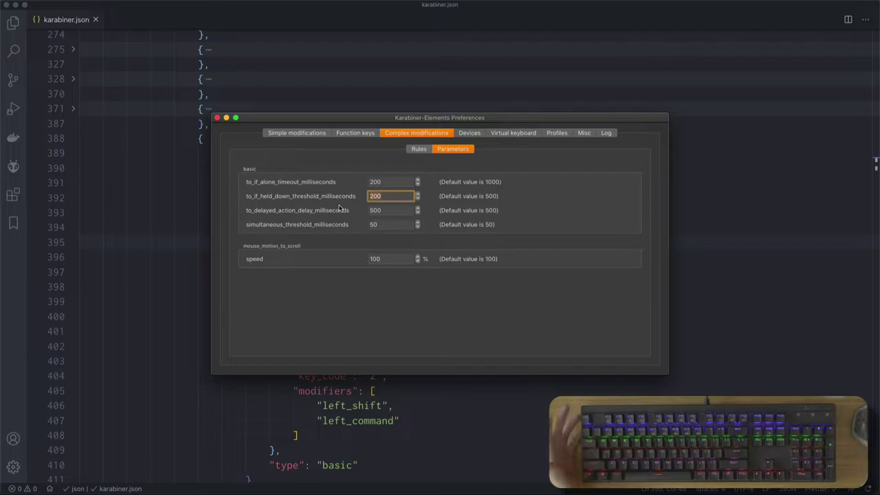
- Close the preferences and highlight the whole parameters block of the Print_Screen rule in karabiner.json
{"action": "left_click", "coordinate": [216, 118]}
{"action": "left_click", "coordinate": [608, 258]}
{"action": "scroll", "coordinate": [481, 275], "scroll_direction": "down", "scroll_amount": 1}
{"action": "left_click", "coordinate": [347, 227]}
{"action": "left_click_drag", "start_coordinate": [346, 227], "coordinate": [273, 181]}
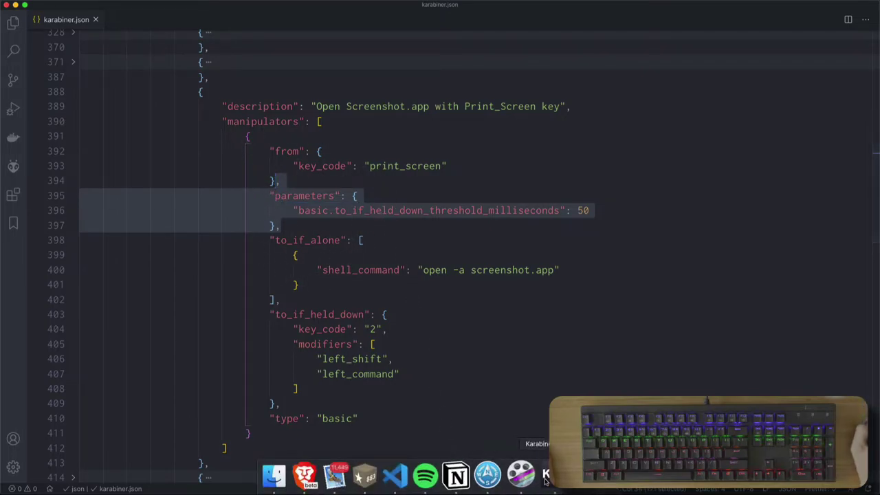
{"action": "left_click", "coordinate": [519, 475]}
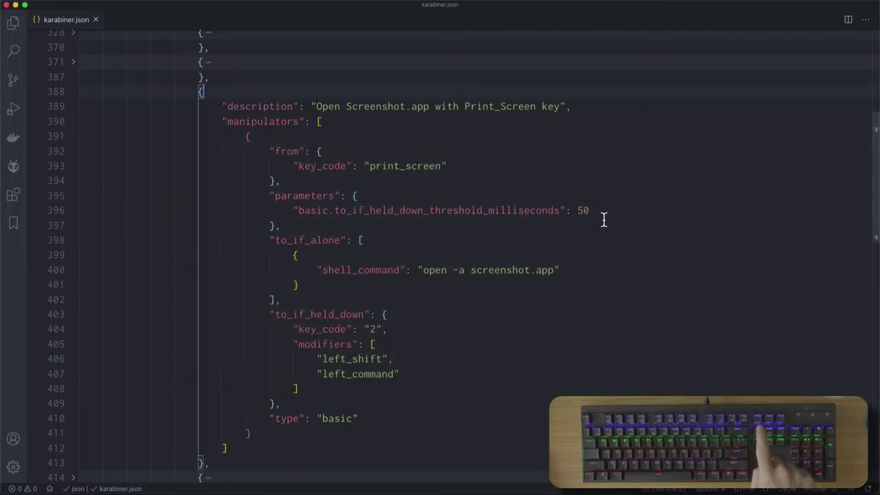
- Test the Print_Screen rule by triggering the screenshot capture and cancelling it
{"action": "key", "text": "Print"}
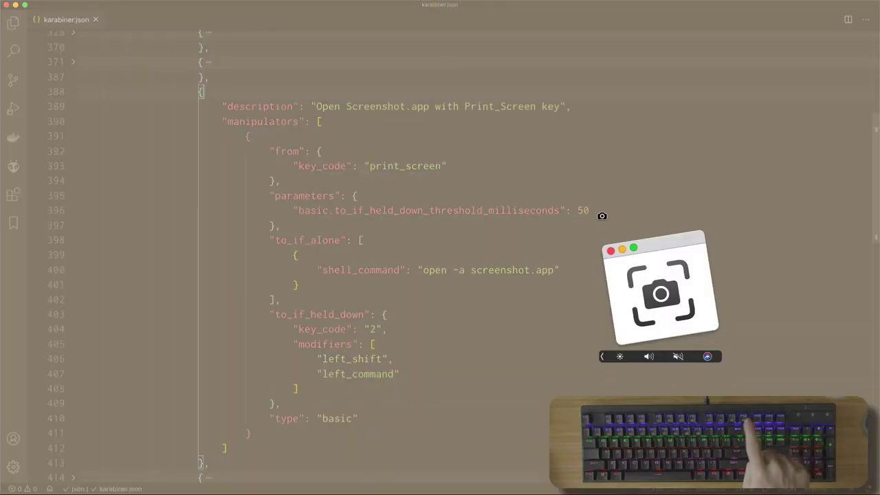
{"action": "key", "text": "Escape"}
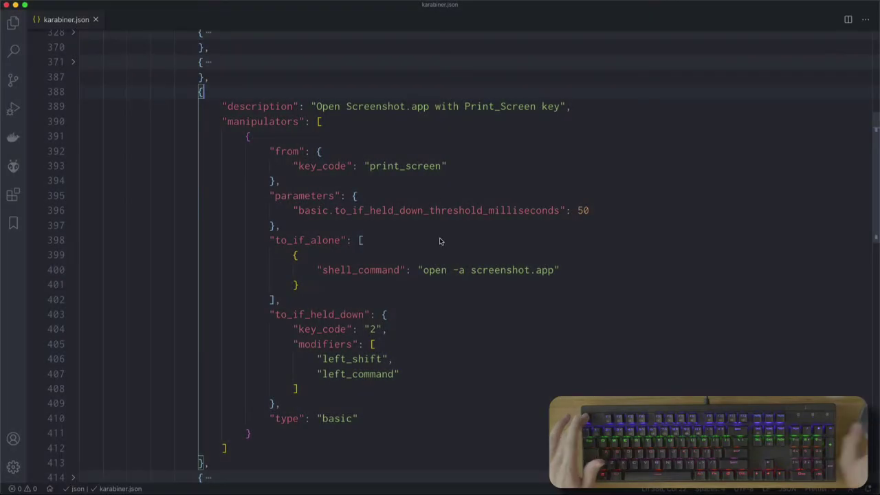
{"action": "key", "text": "Print"}
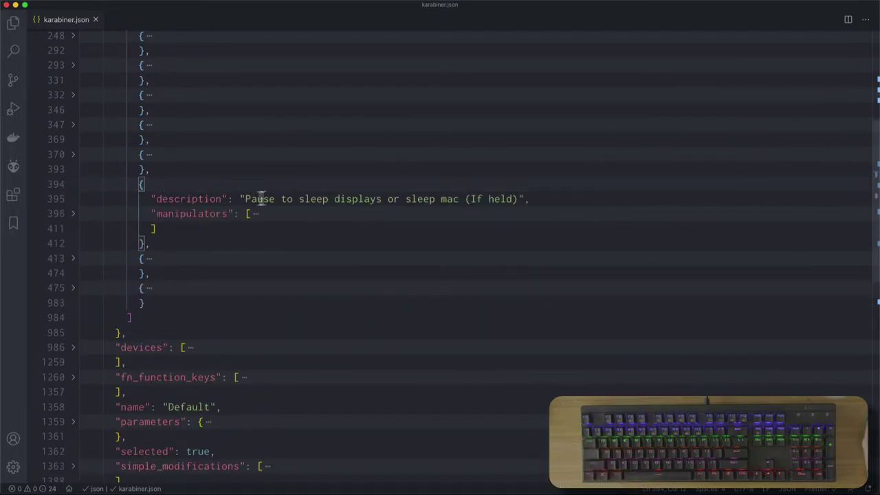
- Expand the manipulators and from block of the "Pause to sleep displays or sleep mac (If held)" rule and highlight its pause key code
{"action": "double_click", "coordinate": [270, 200]}
{"action": "left_click", "coordinate": [347, 200]}
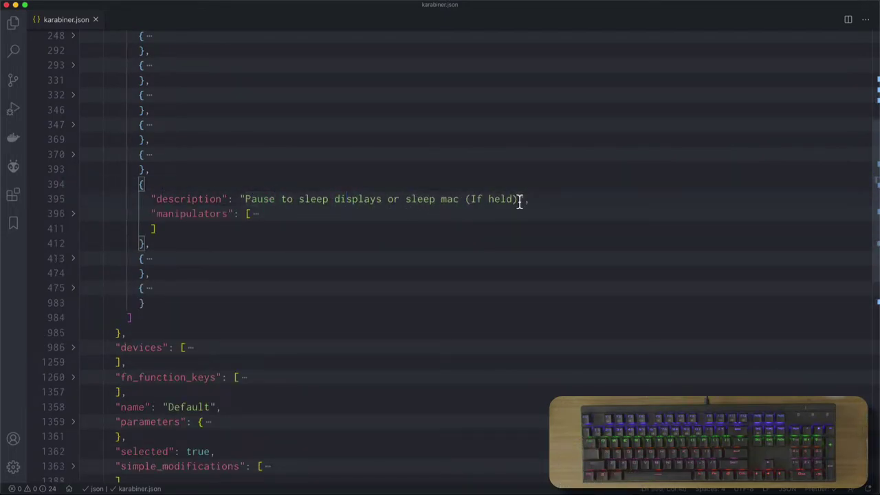
{"action": "left_click", "coordinate": [255, 214]}
{"action": "left_click", "coordinate": [172, 229]}
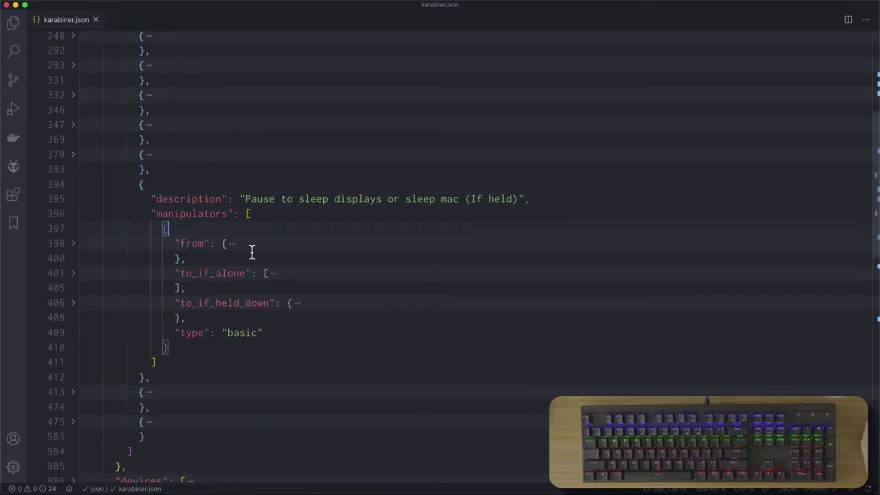
{"action": "left_click", "coordinate": [232, 243]}
{"action": "double_click", "coordinate": [280, 260]}
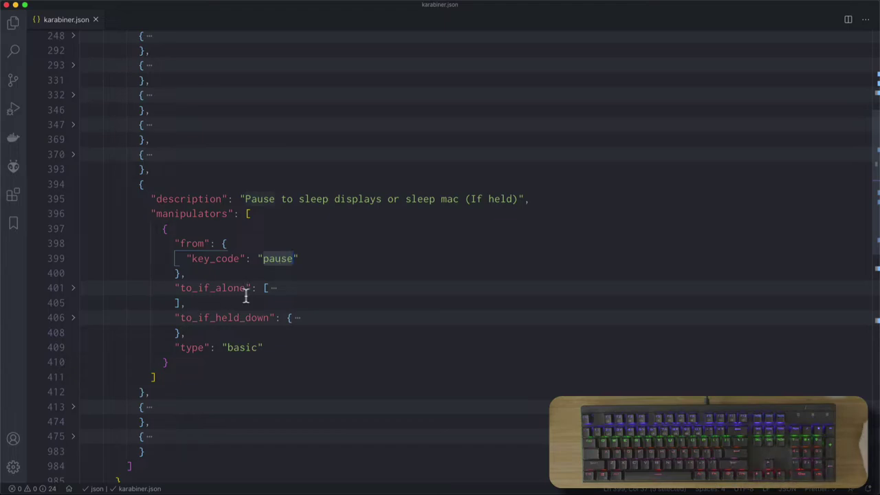
- Expand the Pause rule's to_if_alone block and highlight shell_command and its osascript call to the Alfred 4 sleep-mac-trigger
{"action": "left_click", "coordinate": [272, 292]}
{"action": "scroll", "coordinate": [239, 286], "scroll_direction": "down", "scroll_amount": 3}
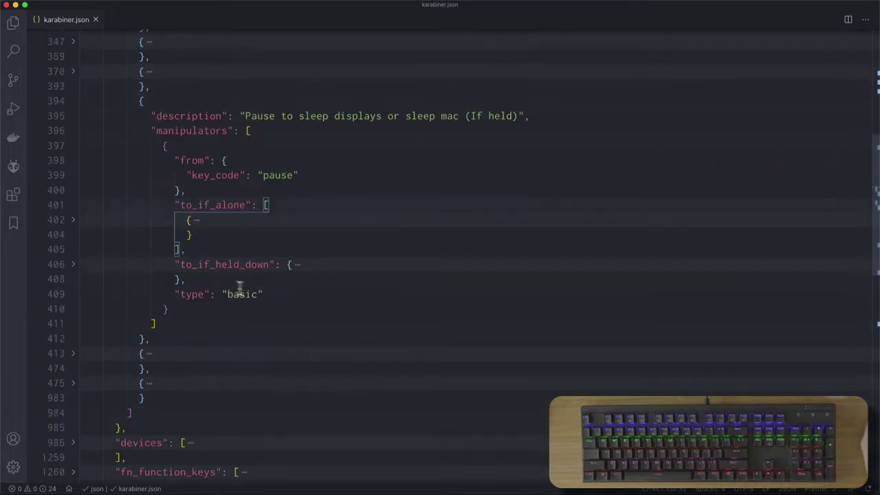
{"action": "left_click", "coordinate": [199, 221]}
{"action": "left_click_drag", "start_coordinate": [203, 241], "coordinate": [282, 239]}
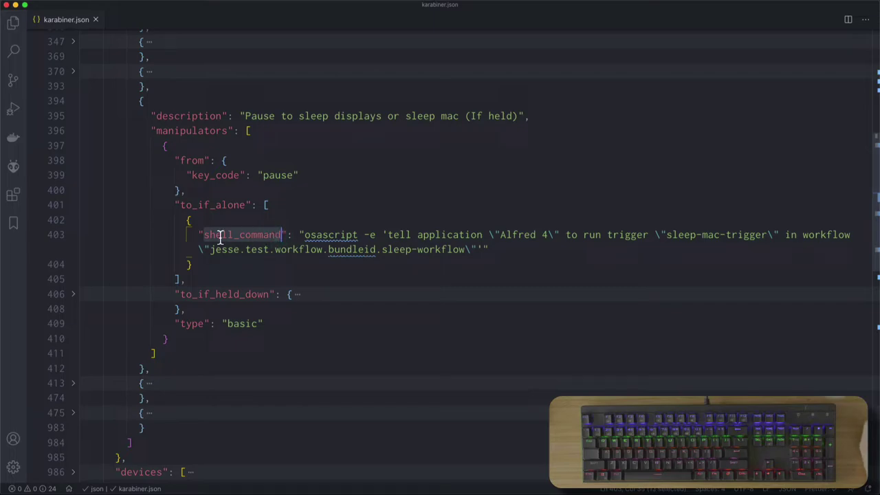
{"action": "left_click", "coordinate": [306, 235]}
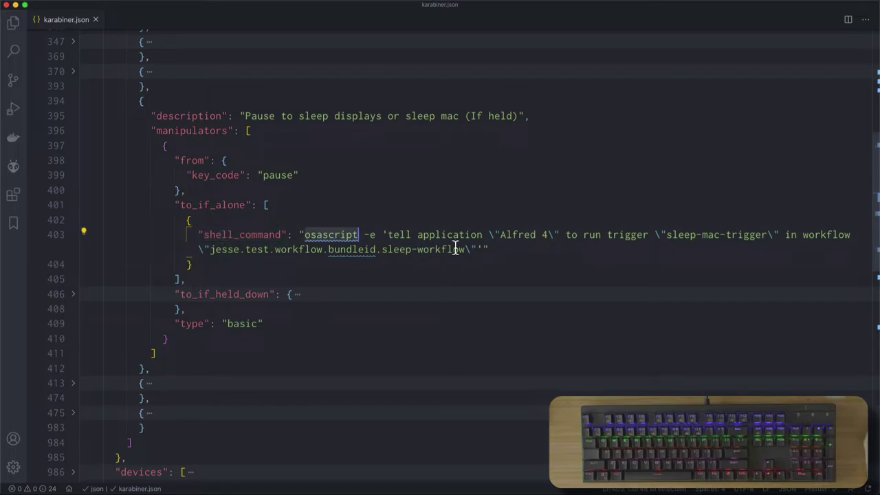
{"action": "left_click_drag", "start_coordinate": [306, 235], "coordinate": [458, 251]}
{"action": "left_click", "coordinate": [405, 235]}
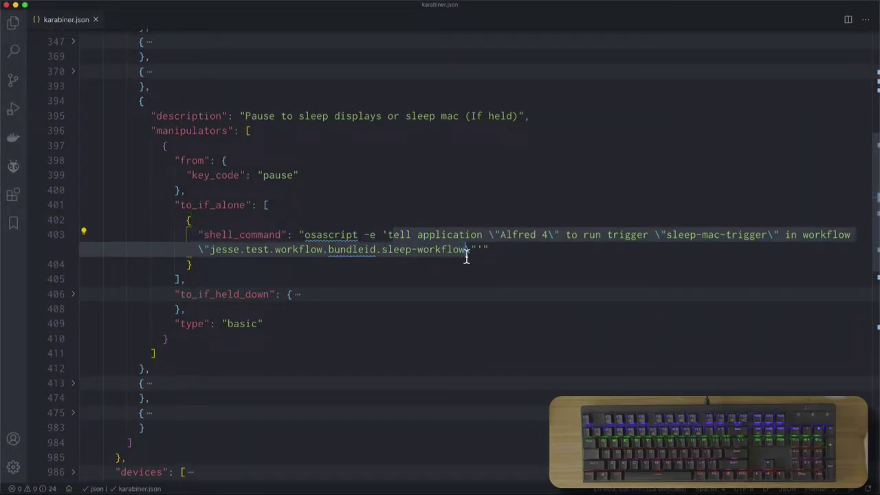
- Switch to Alfred's sleep-workflow, open its external trigger, and highlight the sleep-mac-trigger identifier and sample code
{"action": "left_click", "coordinate": [565, 486]}
{"action": "left_click", "coordinate": [354, 182]}
{"action": "double_click", "coordinate": [371, 282]}
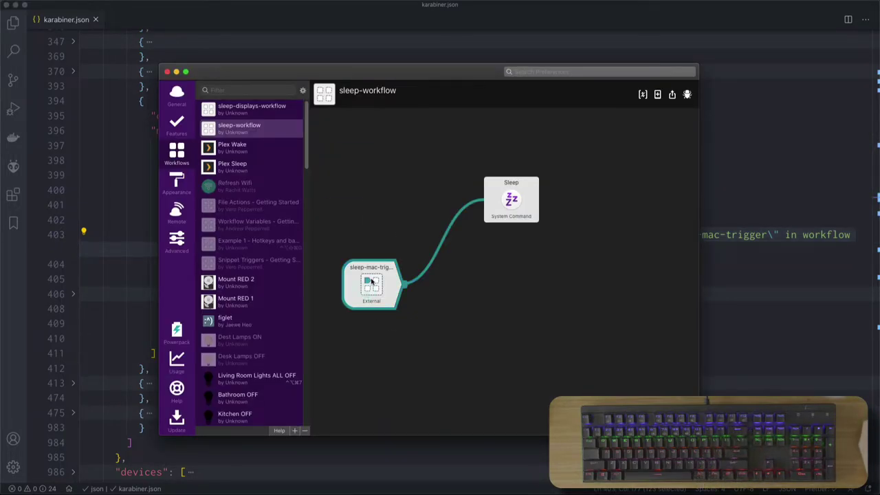
{"action": "left_click_drag", "start_coordinate": [421, 94], "coordinate": [340, 95]}
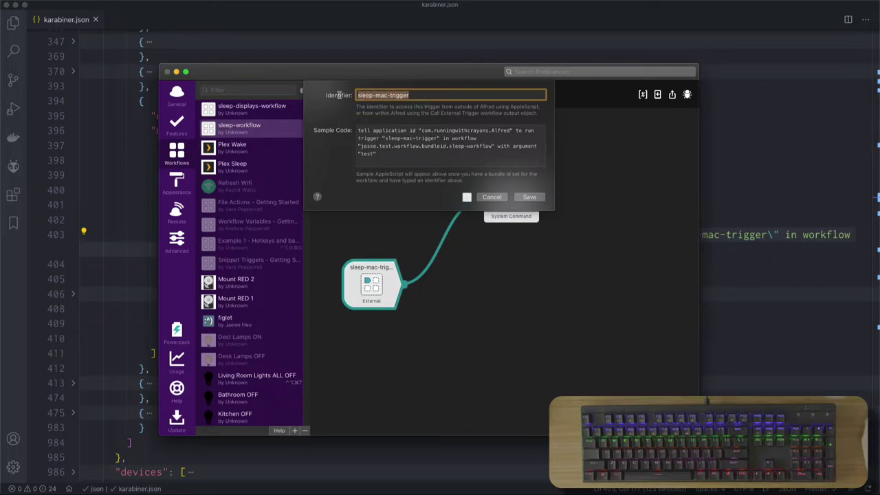
{"action": "left_click_drag", "start_coordinate": [377, 154], "coordinate": [425, 132]}
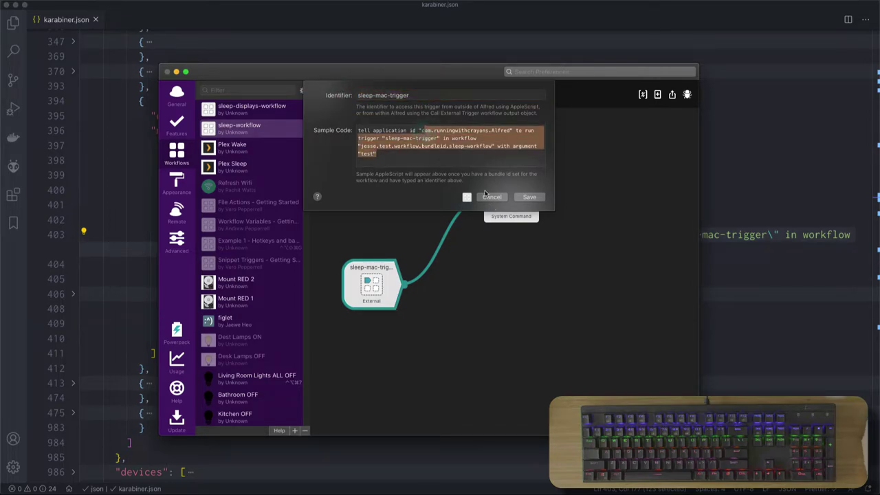
- Highlight the Alfred command in karabiner.json's to_if_alone block for comparison and return to Alfred
{"action": "left_click", "coordinate": [725, 255]}
{"action": "mouse_move", "coordinate": [493, 234]}
{"action": "left_mouse_down"}
{"action": "mouse_move", "coordinate": [540, 277]}
{"action": "mouse_move", "coordinate": [484, 249]}
{"action": "left_mouse_up"}
{"action": "key", "text": "super+Tab"}
- Open the Sleep system command's settings, save them with Confirm enabled, and cancel the sleep confirmation
{"action": "double_click", "coordinate": [513, 203]}
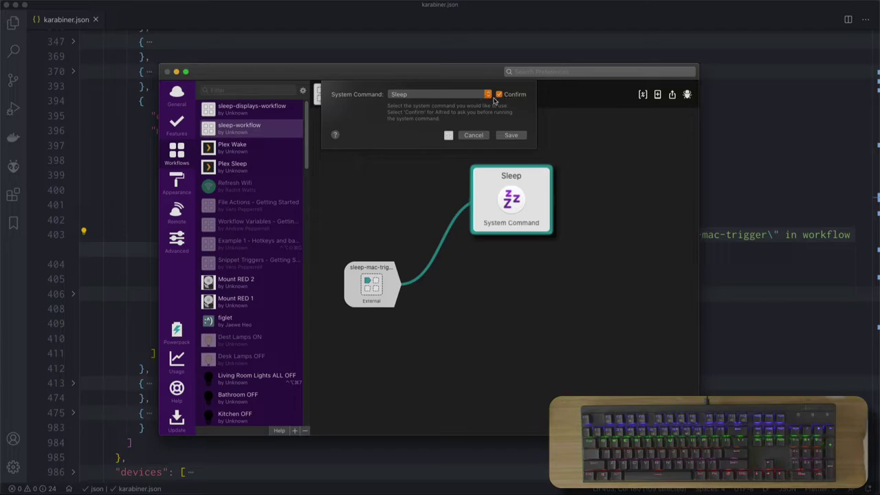
{"action": "left_click", "coordinate": [512, 136]}
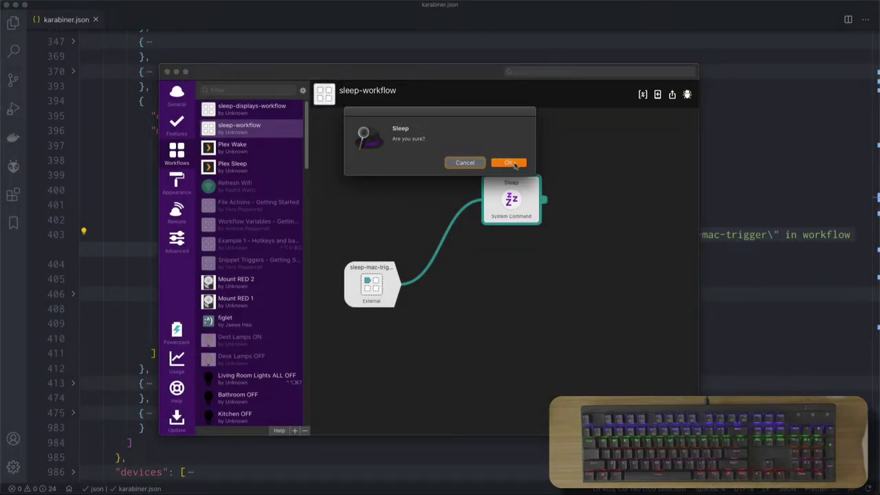
{"action": "left_click", "coordinate": [463, 166]}
- Select sleep-displays-workflow in Alfred and open the settings of its connected action
{"action": "left_click", "coordinate": [234, 115]}
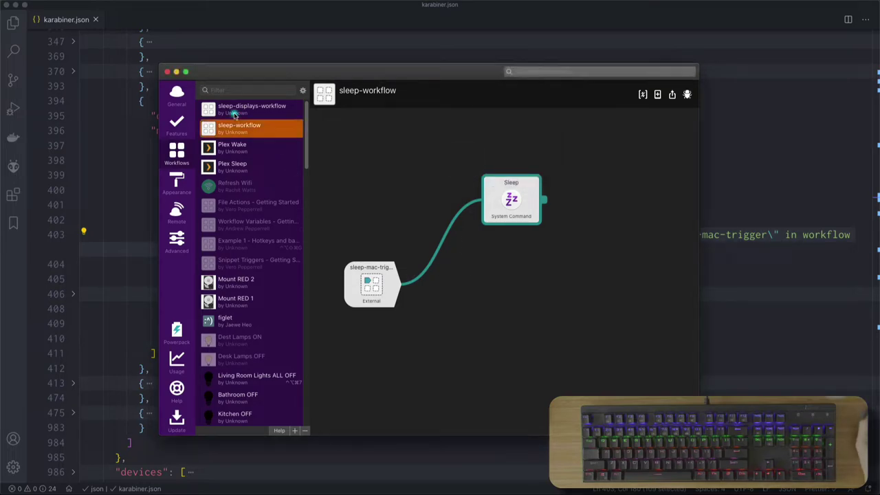
{"action": "left_click", "coordinate": [287, 112]}
{"action": "double_click", "coordinate": [511, 200]}
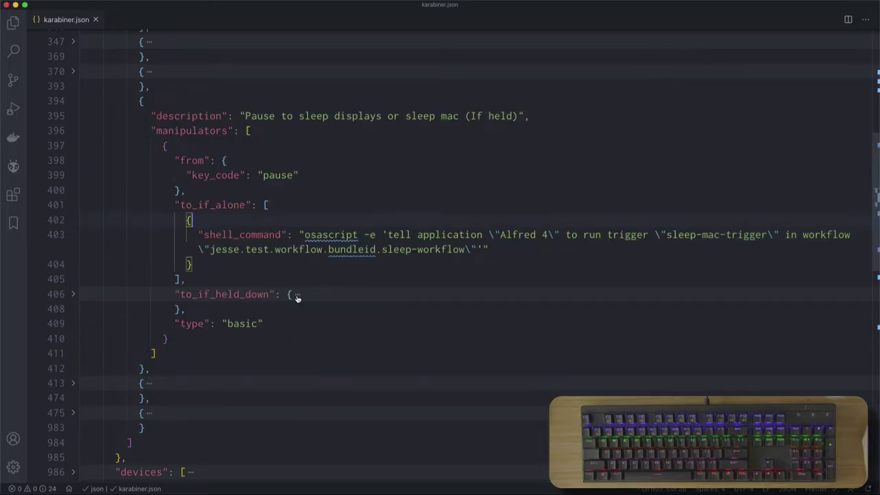
- Expand the Pause rule's to_if_held_down block in karabiner.json, highlight its sleep-displays-trigger command, and collapse the whole rule
{"action": "left_click", "coordinate": [297, 297]}
{"action": "left_click_drag", "start_coordinate": [583, 326], "coordinate": [176, 294]}
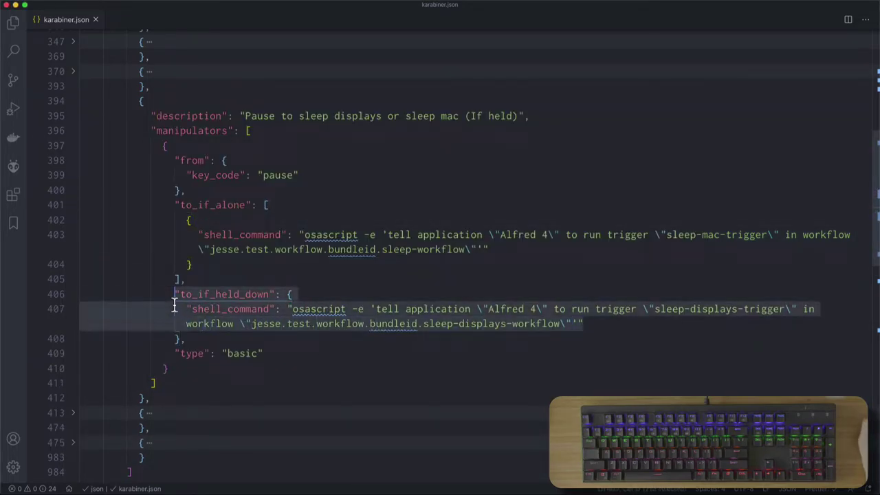
{"action": "left_click", "coordinate": [359, 278]}
{"action": "left_click", "coordinate": [301, 156]}
{"action": "left_click", "coordinate": [146, 101]}
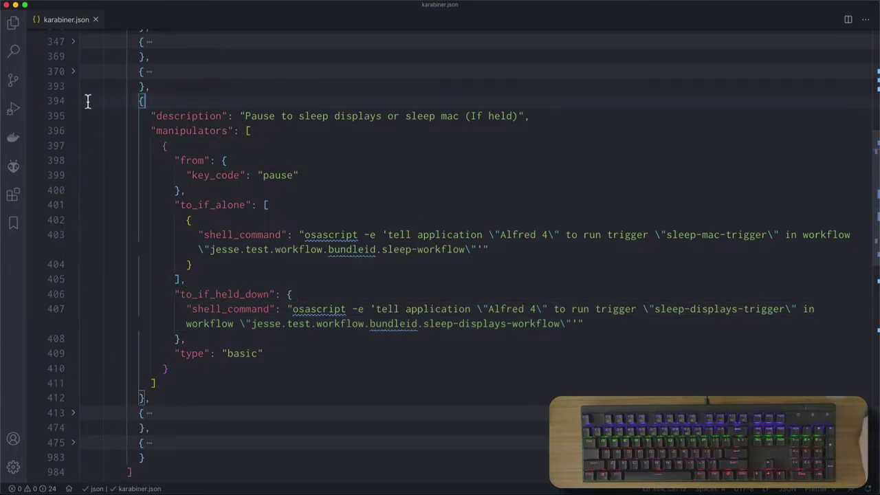
{"action": "left_click", "coordinate": [72, 102]}
- Expand the first complex modification rule and highlight SHIFT+COMMAND+OPTION+CONTROL in its CAPS_LOCK to HYPER description
{"action": "scroll", "coordinate": [242, 163], "scroll_direction": "up", "scroll_amount": 10}
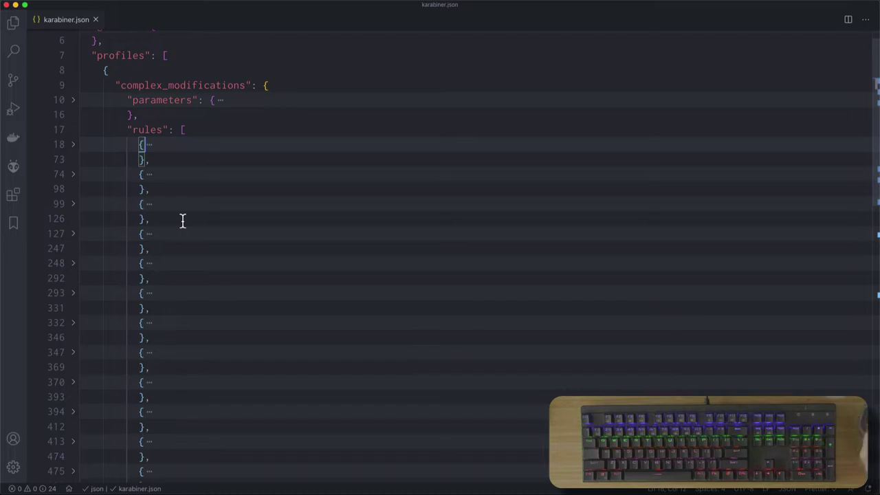
{"action": "left_click", "coordinate": [145, 144]}
{"action": "left_click", "coordinate": [283, 159]}
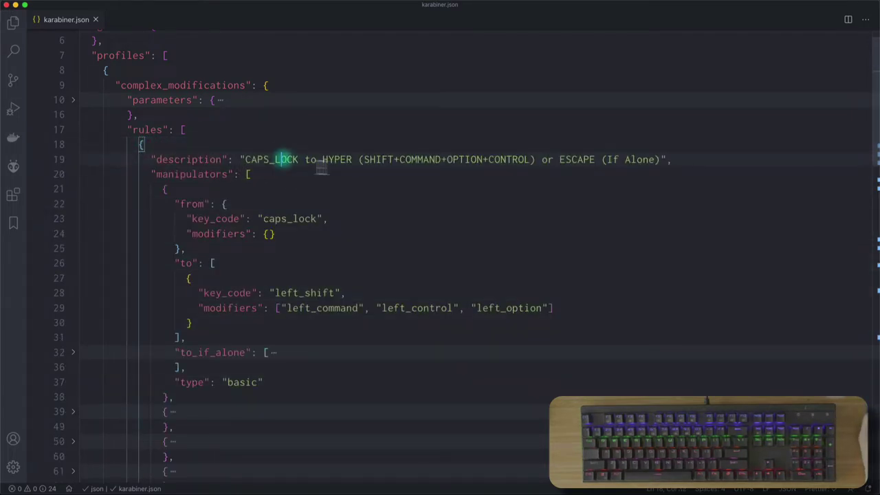
{"action": "left_click", "coordinate": [274, 160]}
{"action": "left_click", "coordinate": [340, 159]}
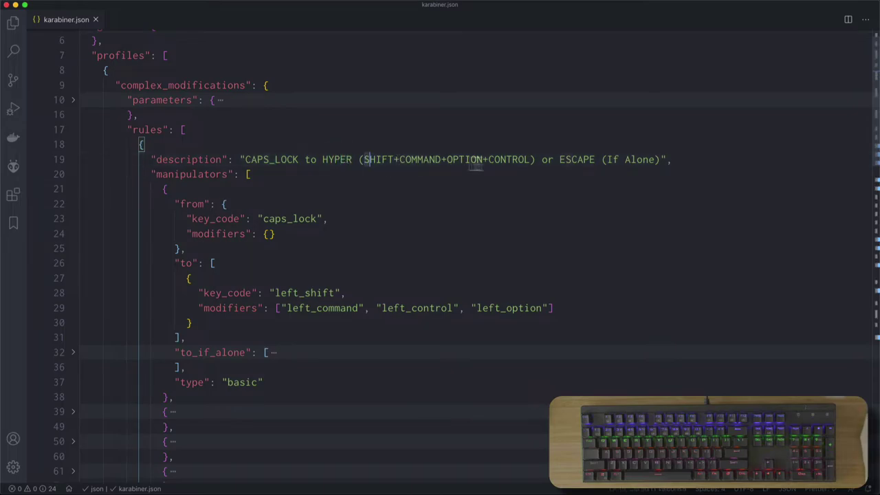
{"action": "left_click_drag", "start_coordinate": [363, 160], "coordinate": [530, 160]}
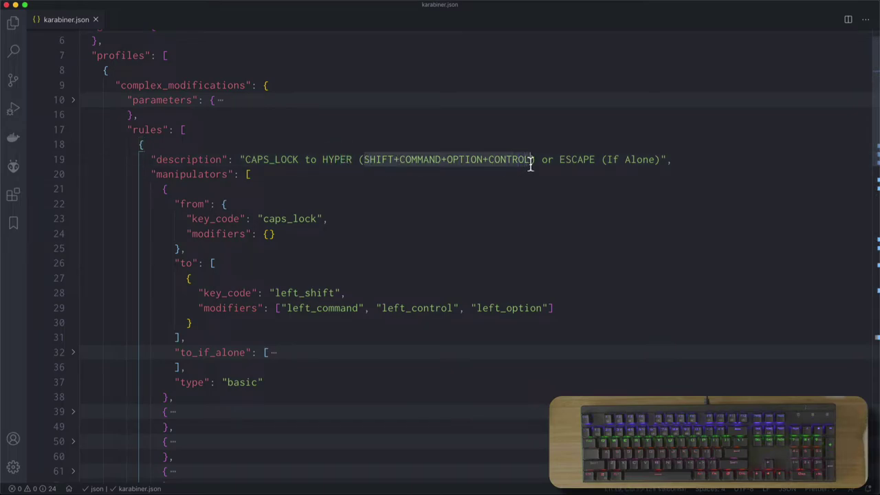
- Examine the CAPS_LOCK rule's first manipulator, highlighting from, the caps_lock key code and the empty modifiers
{"action": "left_click", "coordinate": [177, 177]}
{"action": "left_click", "coordinate": [256, 175]}
{"action": "left_click", "coordinate": [199, 188]}
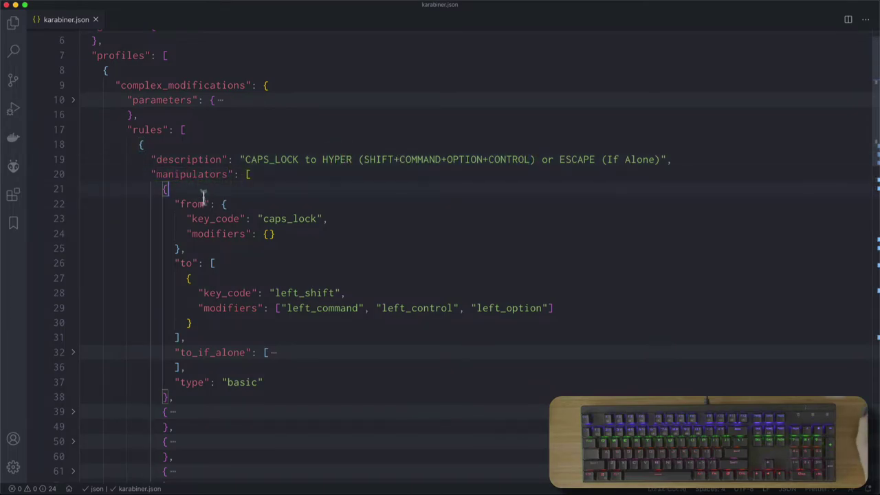
{"action": "double_click", "coordinate": [196, 204]}
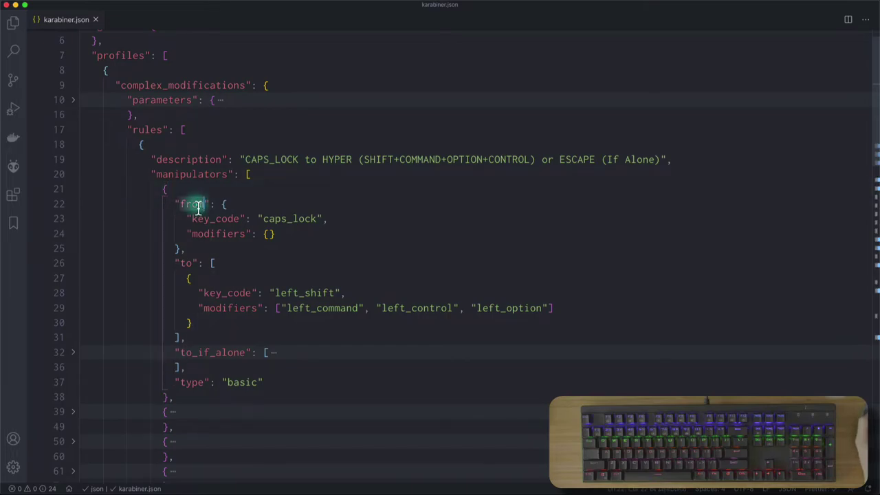
{"action": "double_click", "coordinate": [297, 219]}
{"action": "double_click", "coordinate": [220, 233]}
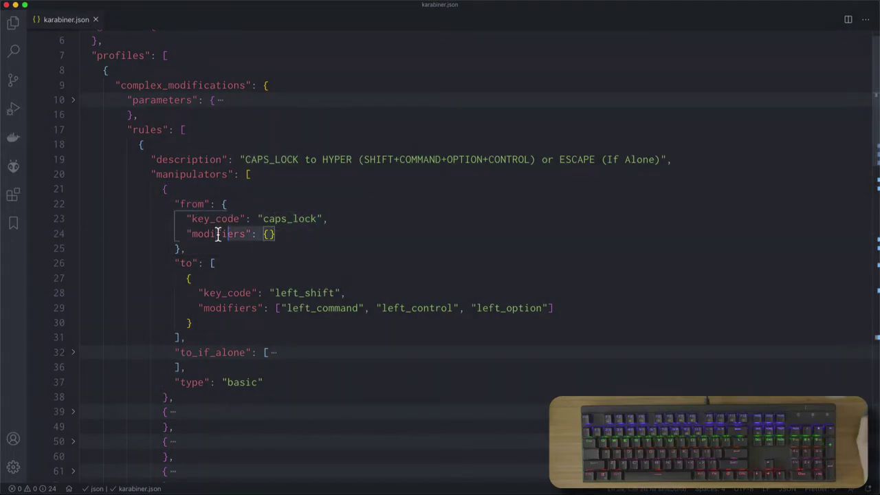
- Highlight the left_shift key code in the CAPS_LOCK rule's to block
{"action": "left_click", "coordinate": [223, 264]}
{"action": "double_click", "coordinate": [206, 292]}
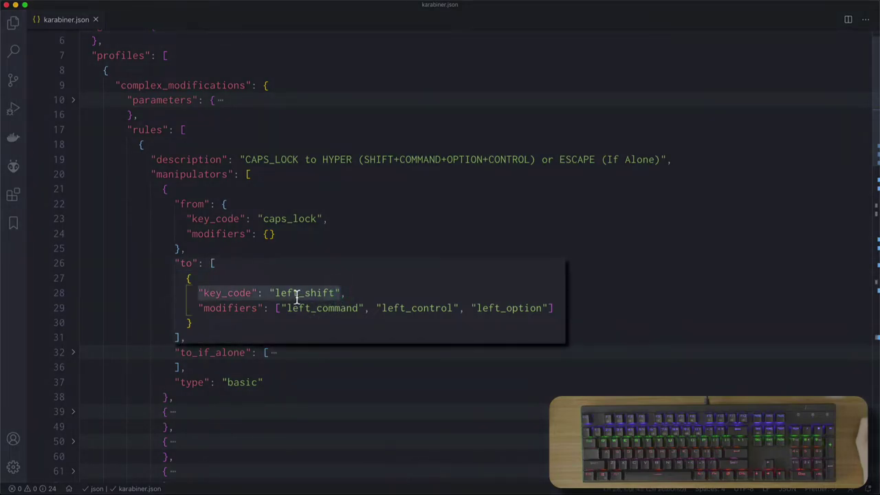
{"action": "double_click", "coordinate": [296, 293]}
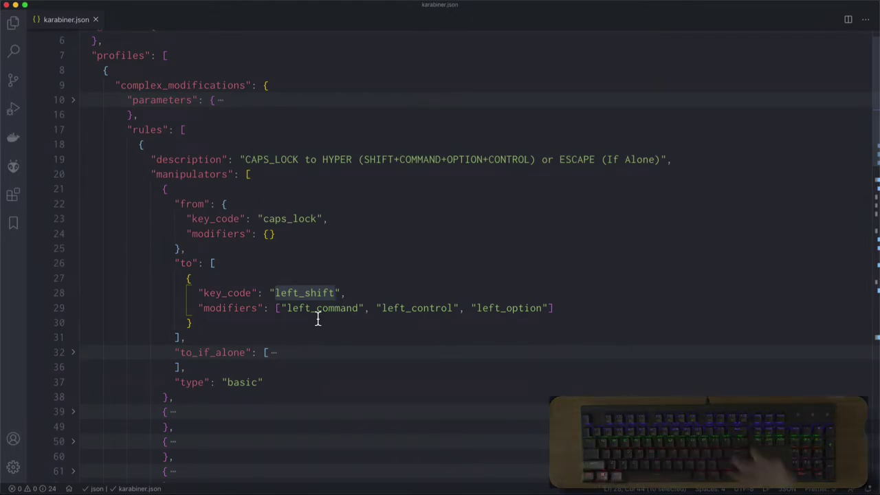
- Expand the CAPS_LOCK rule's to_if_alone block and its inner object, and highlight the escape key code
{"action": "left_click", "coordinate": [269, 352]}
{"action": "key", "text": "super+alt+bracketright"}
{"action": "scroll", "coordinate": [318, 303], "scroll_direction": "down", "scroll_amount": 5}
{"action": "scroll", "coordinate": [318, 302], "scroll_direction": "down", "scroll_amount": 1}
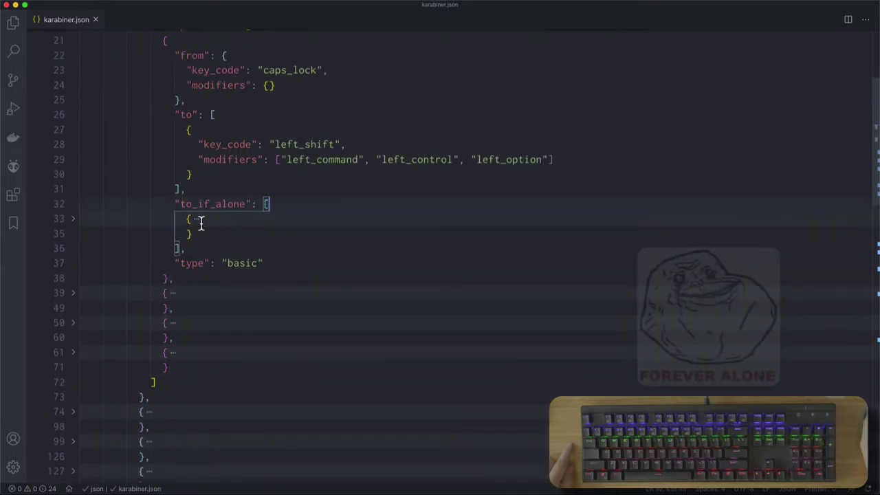
{"action": "left_click", "coordinate": [199, 220]}
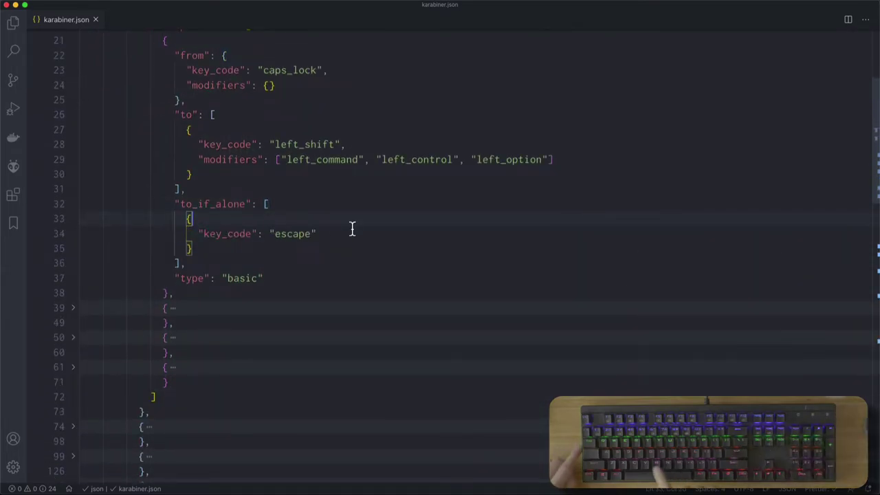
{"action": "double_click", "coordinate": [291, 234]}
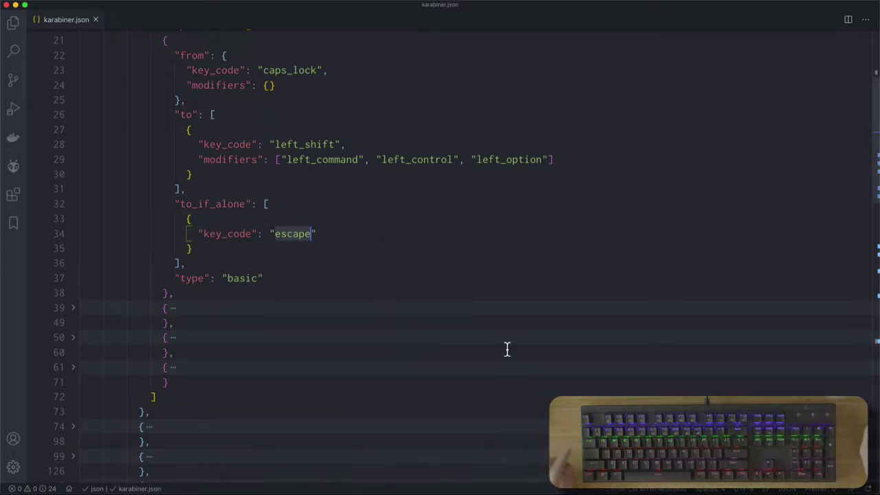
- Launch EventViewer and test the Caps Lock key's remapped output
{"action": "key", "text": "super+space"}
{"action": "type", "text": "ev"}
{"action": "key", "text": "Return"}
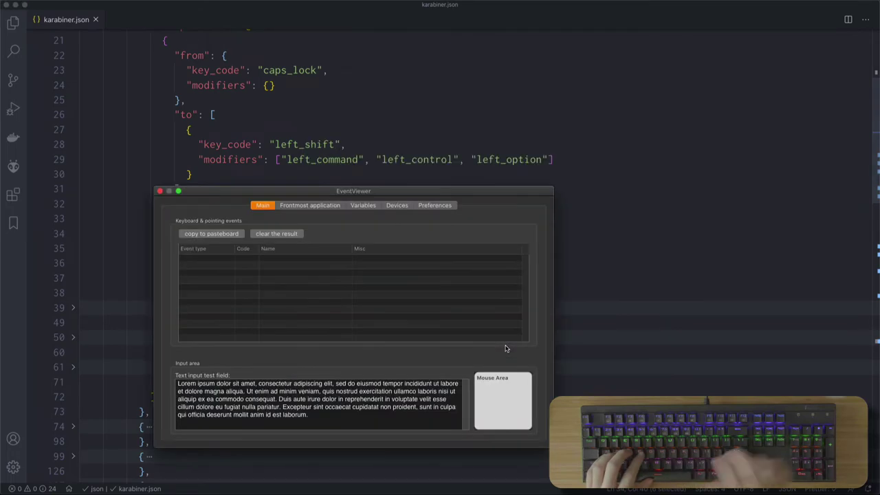
{"action": "key", "text": "Caps_Lock"}
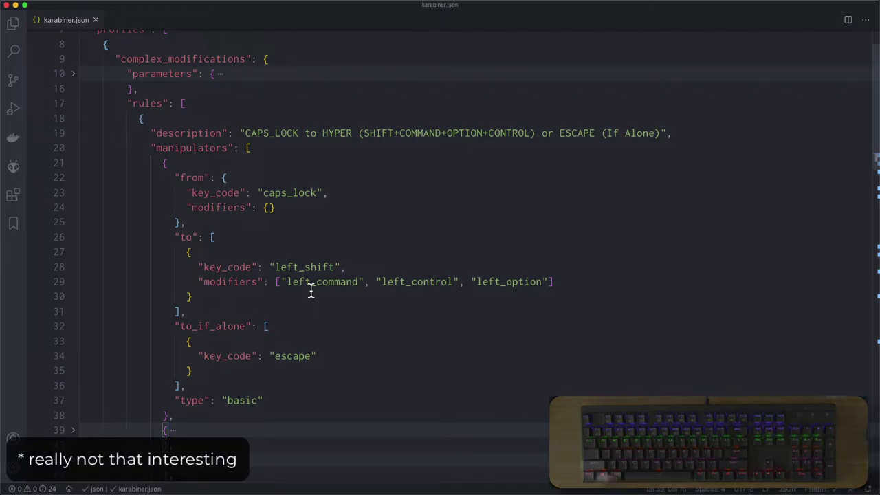
- Expand the CAPS_LOCK rule's second manipulator, starting at line 39, to read its description
{"action": "scroll", "coordinate": [227, 369], "scroll_direction": "down", "scroll_amount": 3}
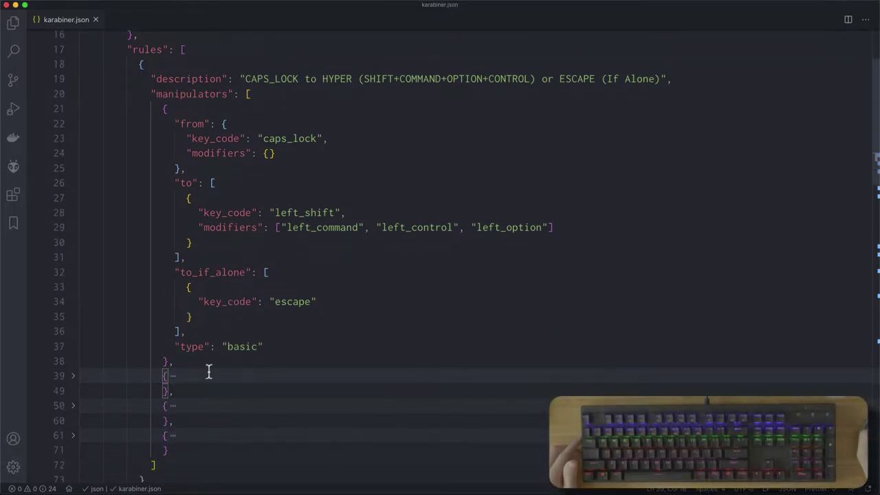
{"action": "scroll", "coordinate": [206, 365], "scroll_direction": "down", "scroll_amount": 5}
{"action": "left_click", "coordinate": [172, 228]}
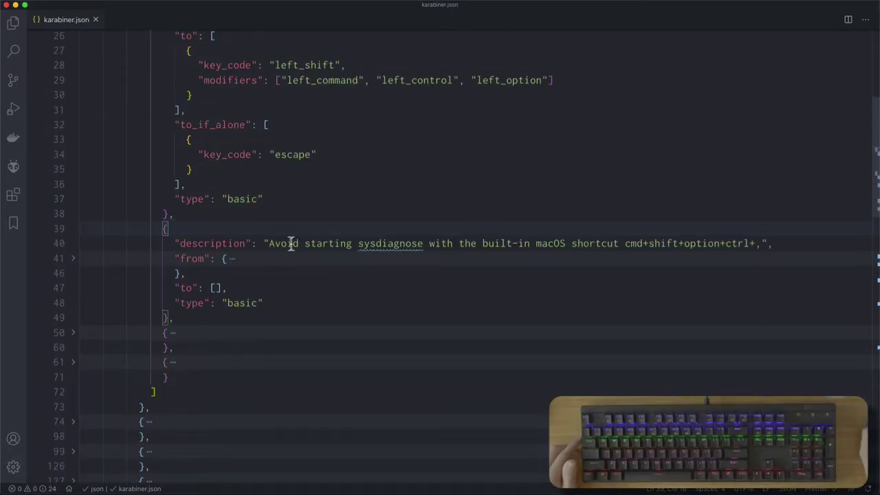
- Expand the comma sysdiagnose manipulator's from block and highlight its mandatory modifiers, then check its to array on line 47
{"action": "left_click", "coordinate": [278, 258]}
{"action": "left_click", "coordinate": [273, 275]}
{"action": "left_click_drag", "start_coordinate": [284, 304], "coordinate": [515, 303]}
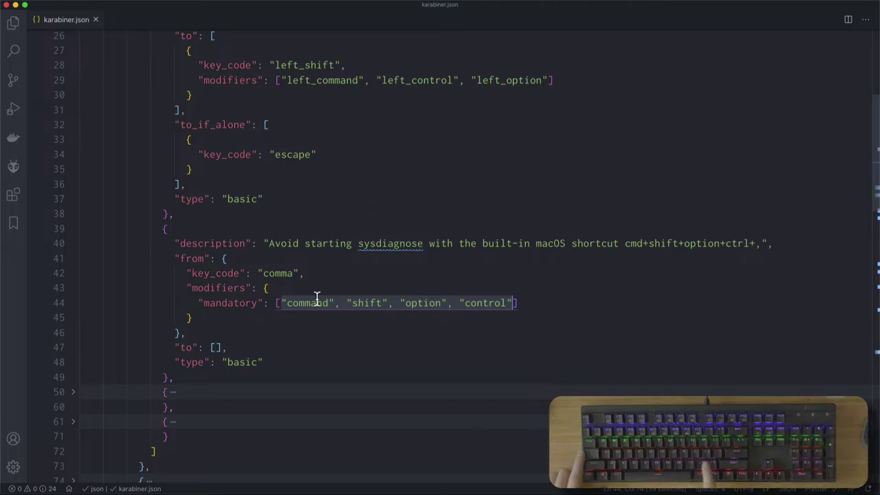
{"action": "key", "text": "Down"}
{"action": "key", "text": "Down"}
{"action": "key", "text": "Down"}
{"action": "key", "text": "shift+Home"}
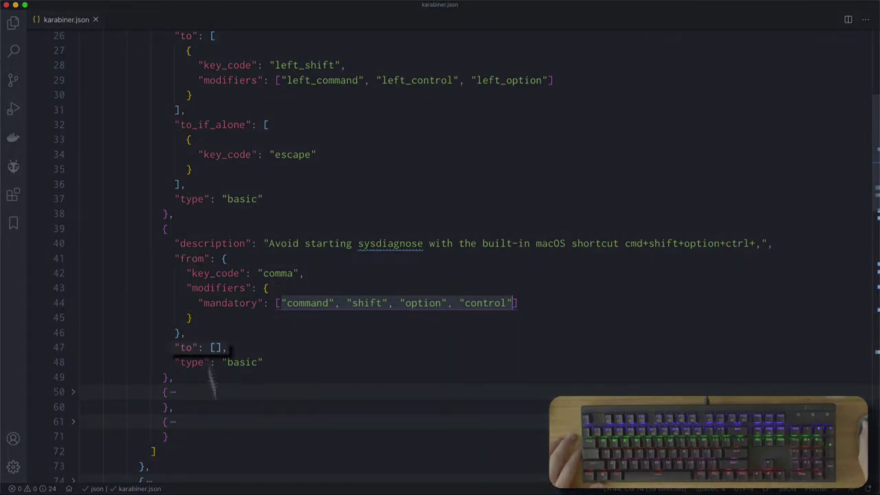
- Examine the period sysdiagnose manipulator's from block and compare it with the comma manipulator above
{"action": "left_click", "coordinate": [289, 169]}
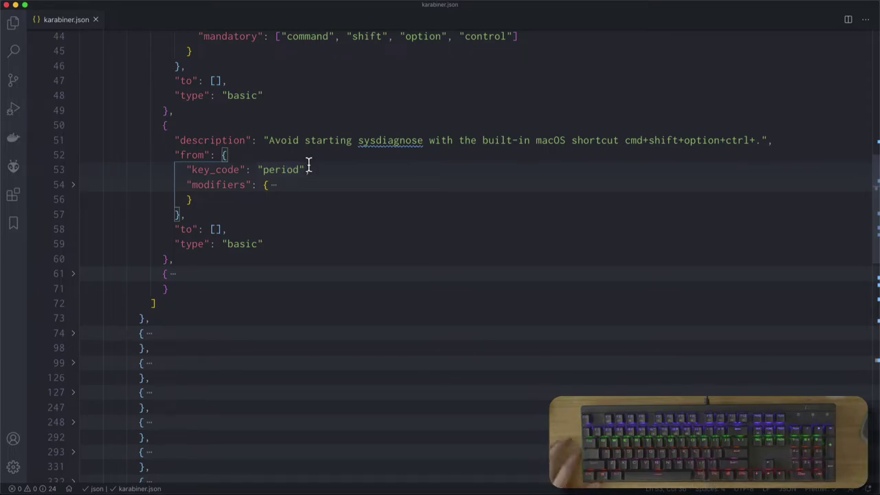
{"action": "scroll", "coordinate": [383, 173], "scroll_direction": "up", "scroll_amount": 8}
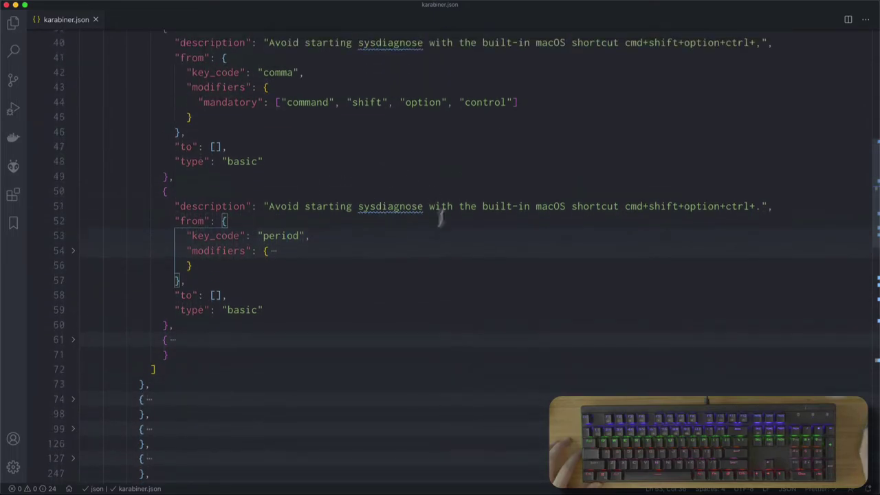
{"action": "double_click", "coordinate": [385, 255]}
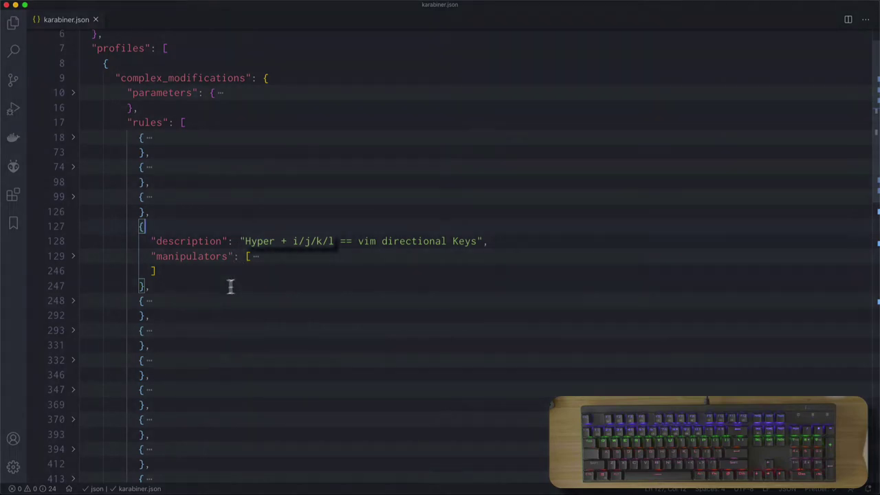
- Expand the first manipulator of the "Hyper + i/j/k/l == vim directional Keys" rule to inspect each of its mandatory modifiers
{"action": "left_click", "coordinate": [255, 257]}
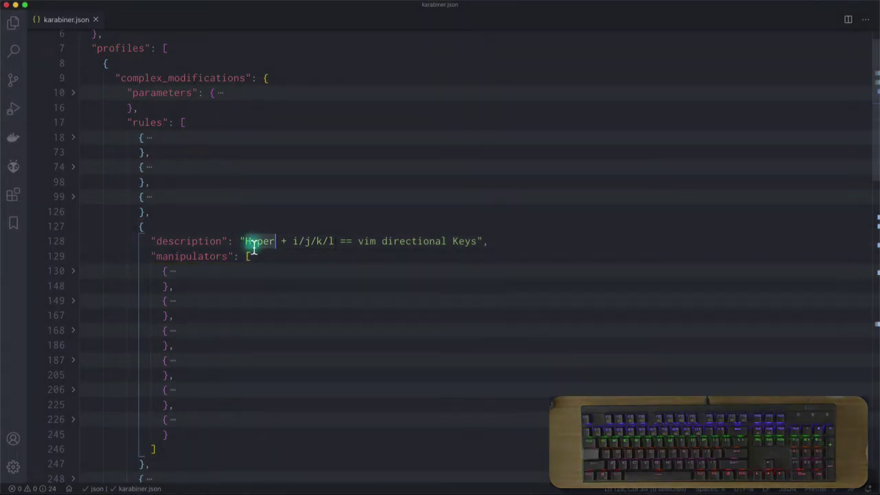
{"action": "left_click", "coordinate": [171, 271]}
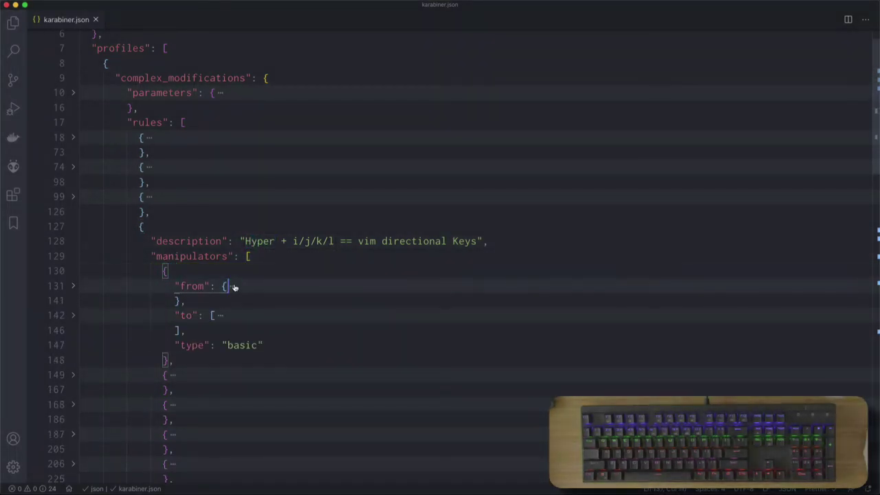
{"action": "left_click", "coordinate": [234, 288]}
{"action": "left_click", "coordinate": [279, 319]}
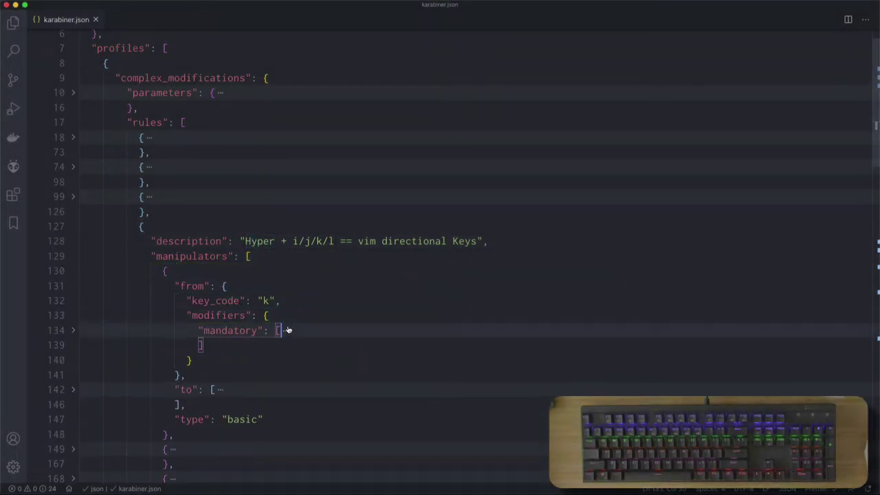
{"action": "left_click", "coordinate": [289, 330]}
{"action": "left_click", "coordinate": [246, 361]}
{"action": "left_click", "coordinate": [247, 376]}
{"action": "left_click", "coordinate": [258, 391]}
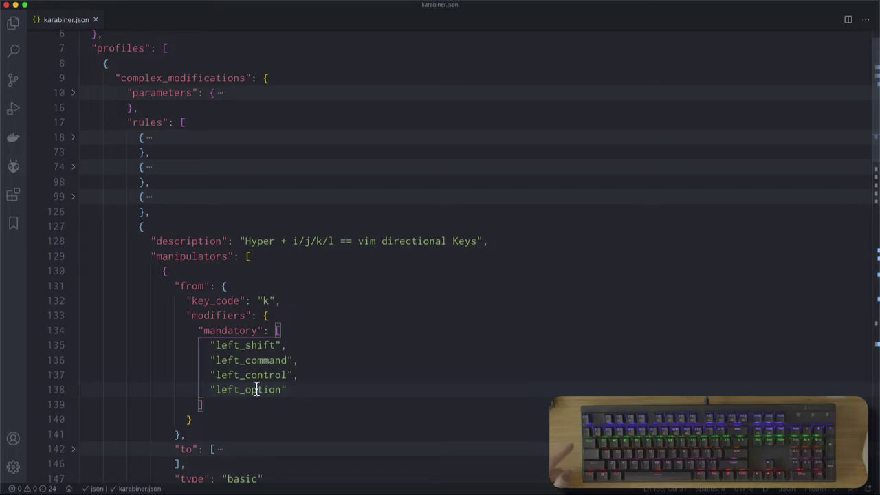
- Highlight the whole from block of the k key manipulator, lines 131 to 141
{"action": "left_click", "coordinate": [267, 304]}
{"action": "left_click_drag", "start_coordinate": [174, 286], "coordinate": [254, 433]}
{"action": "scroll", "coordinate": [256, 426], "scroll_direction": "down", "scroll_amount": 3}
{"action": "scroll", "coordinate": [260, 335], "scroll_direction": "up", "scroll_amount": 1}
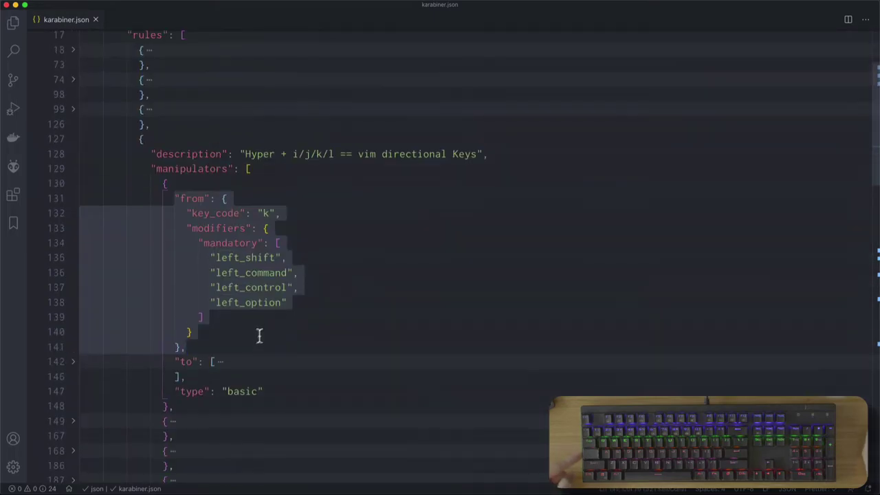
- Expand the k manipulator's to block and its inner object, and highlight the up_arrow key code
{"action": "left_click", "coordinate": [222, 362]}
{"action": "scroll", "coordinate": [269, 359], "scroll_direction": "down", "scroll_amount": 2}
{"action": "left_click", "coordinate": [195, 342]}
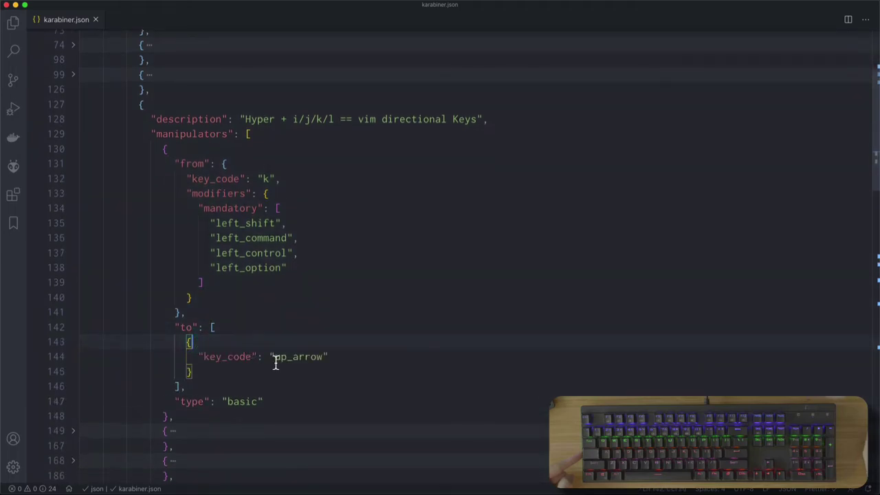
{"action": "double_click", "coordinate": [293, 359]}
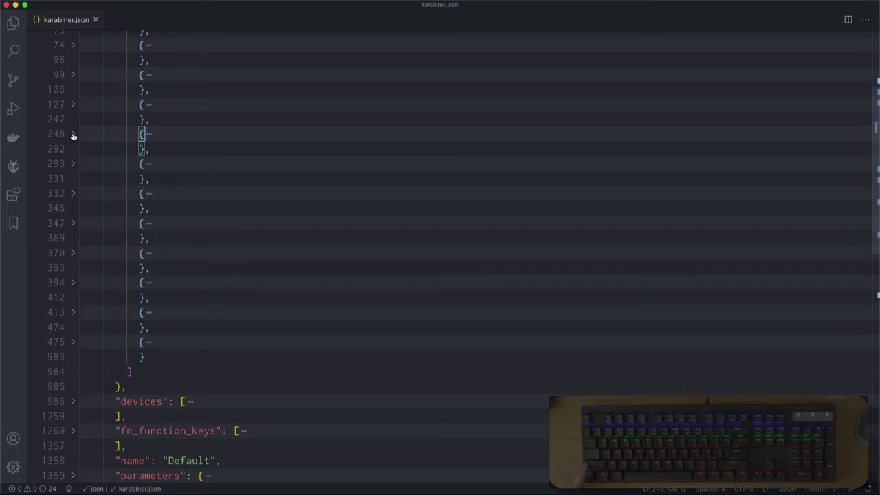
- Test the shift keys' forward and backward word movement within the fn_function_keys name on line 1260
{"action": "left_click", "coordinate": [171, 433]}
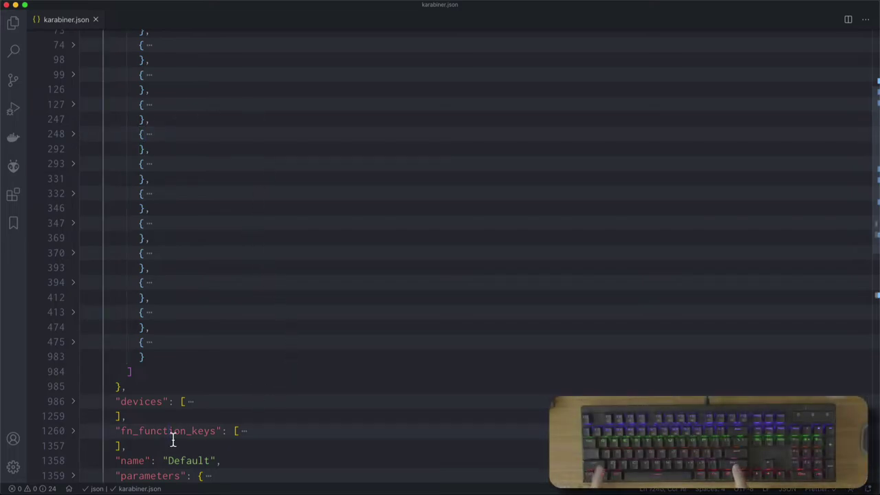
{"action": "key", "text": "alt+Right"}
{"action": "key", "text": "alt+Left"}
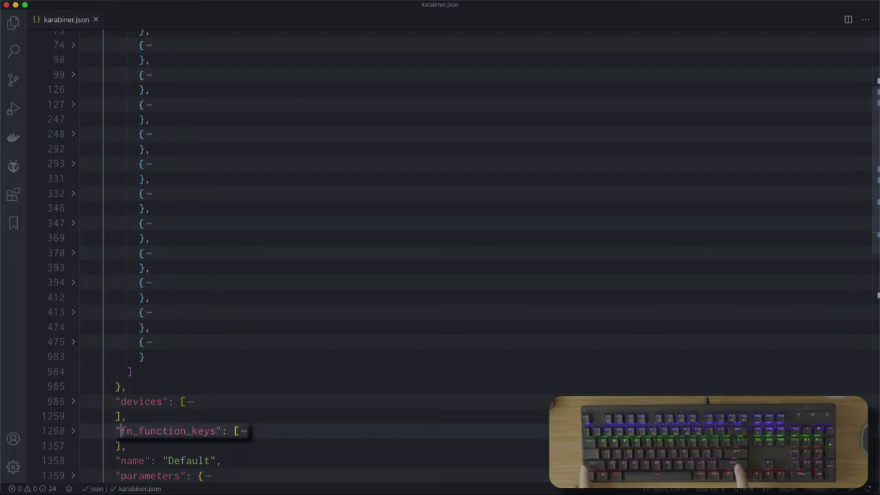
{"action": "key", "text": "alt+Left"}
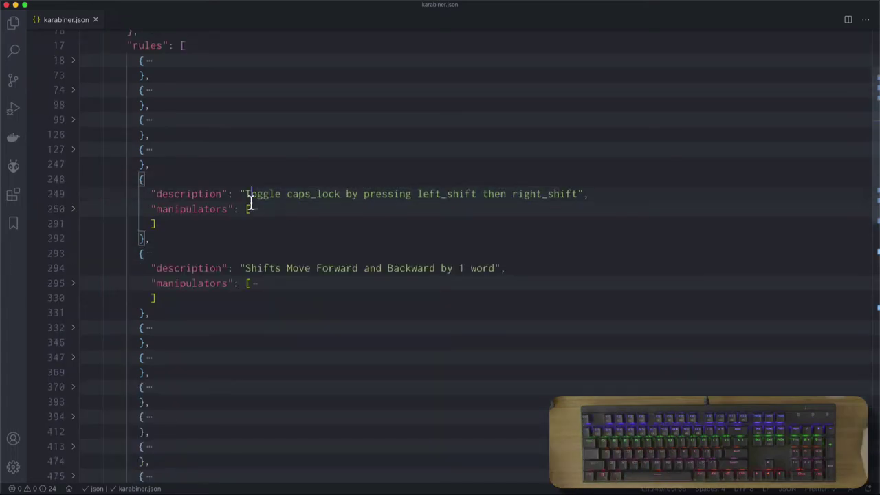
- Highlight the descriptions of the caps_lock toggle rule and the "Shifts Move Forward and Backward by 1 word" rule
{"action": "left_click_drag", "start_coordinate": [248, 195], "coordinate": [578, 196]}
{"action": "left_click_drag", "start_coordinate": [246, 270], "coordinate": [483, 271]}
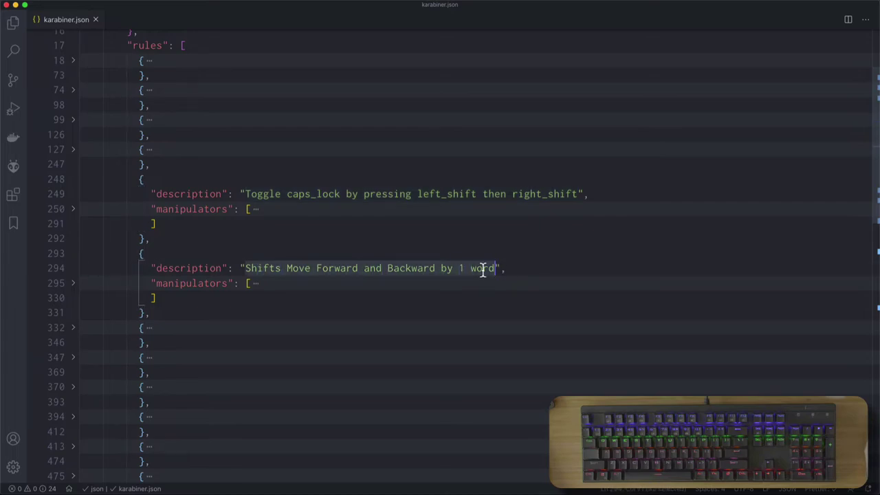
{"action": "left_click", "coordinate": [306, 256]}
{"action": "double_click", "coordinate": [198, 213]}
- Switch to Karabiner-Elements Preferences and compare the order of the caps_lock toggle and Shifts Move rules among the enabled rules
{"action": "mouse_move", "coordinate": [440, 490]}
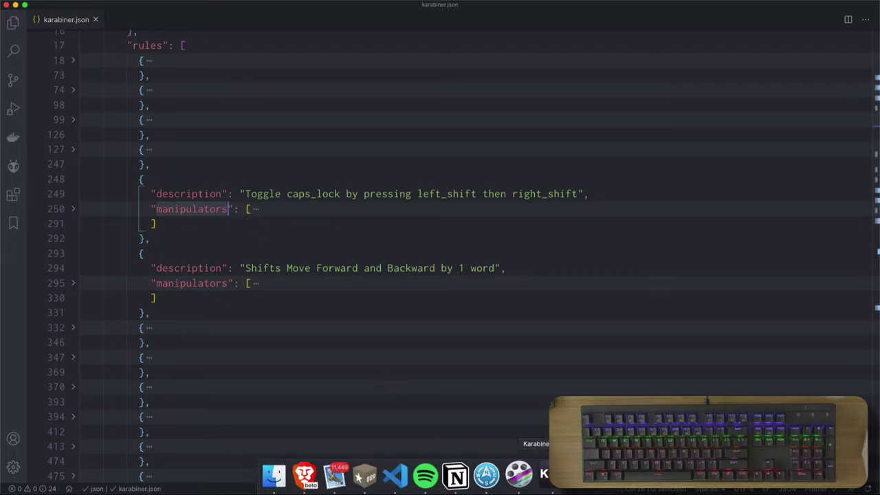
{"action": "left_click", "coordinate": [546, 475]}
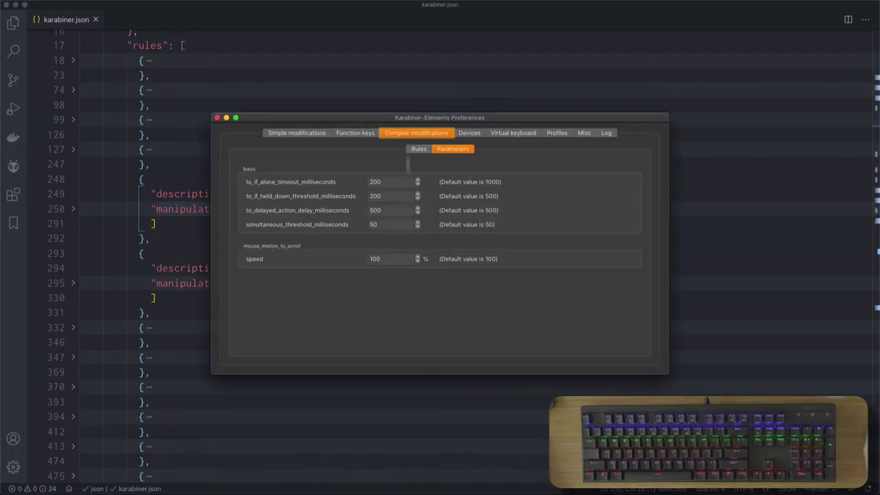
{"action": "left_click", "coordinate": [418, 149]}
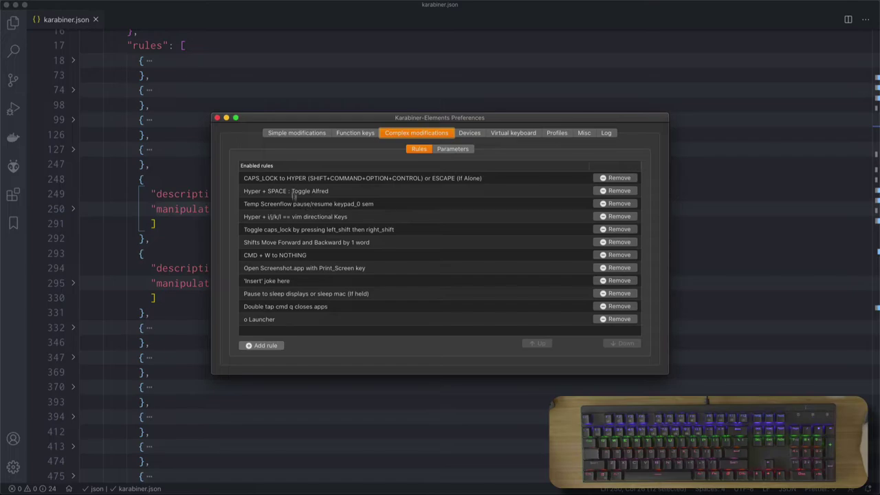
{"action": "left_click", "coordinate": [298, 230]}
{"action": "left_click", "coordinate": [305, 242]}
{"action": "left_click", "coordinate": [307, 231]}
{"action": "left_click", "coordinate": [324, 243]}
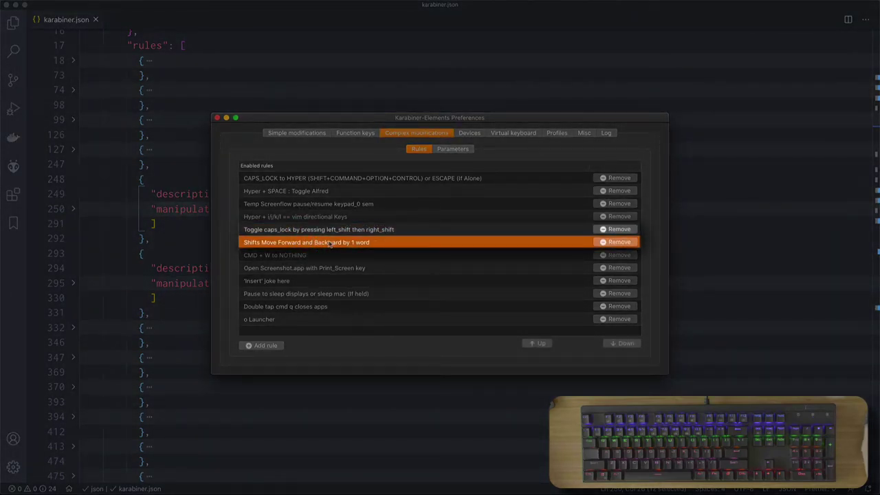
{"action": "left_click", "coordinate": [360, 233]}
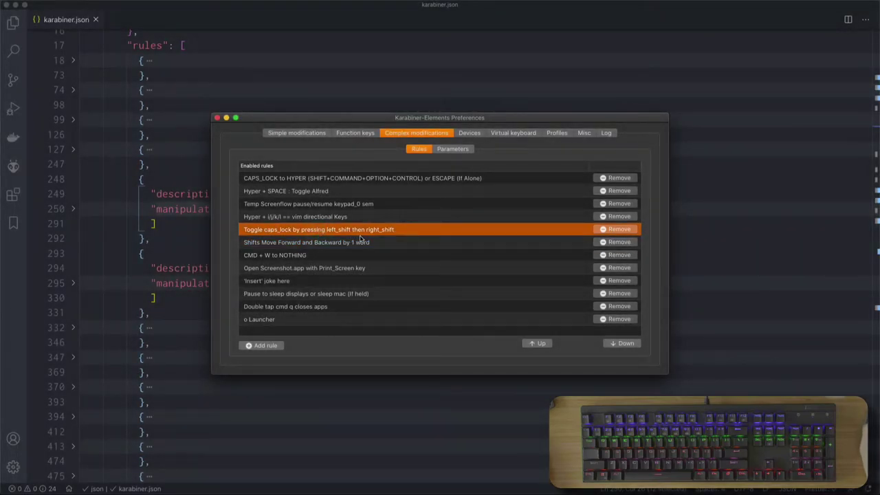
- Return to karabiner.json and expand the caps_lock toggle rule's first manipulator to inspect its left_shift key code and right_shift modifier
{"action": "left_click", "coordinate": [159, 196]}
{"action": "left_click", "coordinate": [311, 197]}
{"action": "left_click", "coordinate": [252, 207]}
{"action": "left_click", "coordinate": [255, 209]}
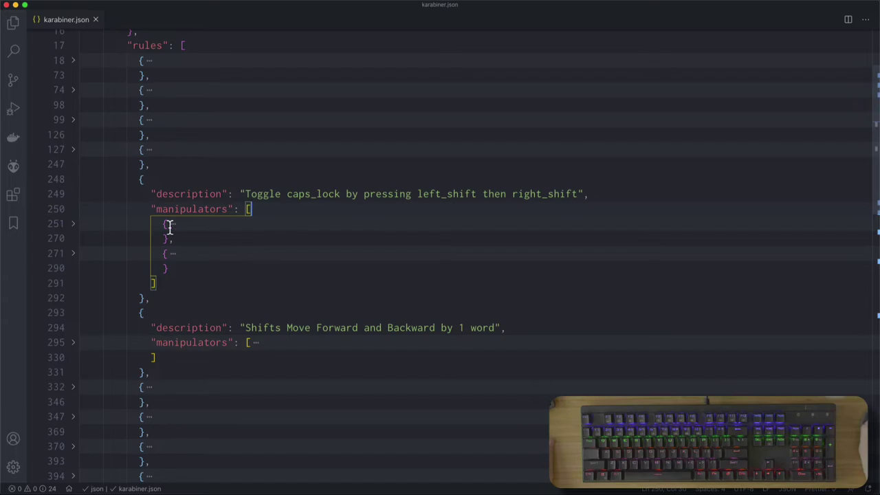
{"action": "left_click", "coordinate": [172, 224]}
{"action": "left_click", "coordinate": [272, 269]}
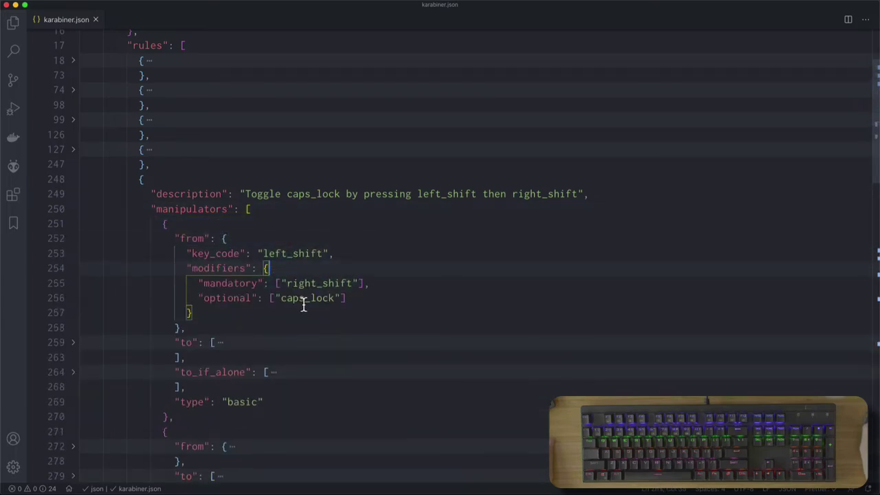
{"action": "left_click", "coordinate": [326, 286]}
- Expand the left_shift manipulator's to and to_if_alone blocks to inspect the caps_lock and left_shift key codes
{"action": "left_click", "coordinate": [216, 344]}
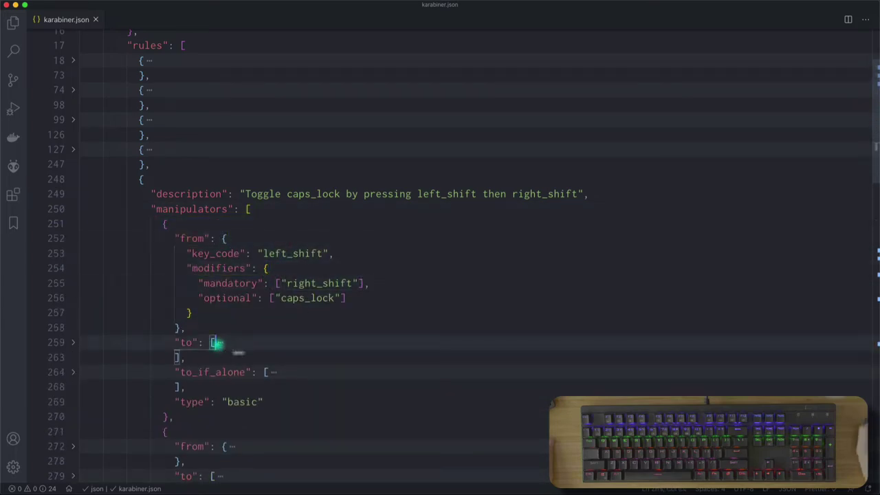
{"action": "scroll", "coordinate": [304, 338], "scroll_direction": "down", "scroll_amount": 2}
{"action": "left_click", "coordinate": [195, 305]}
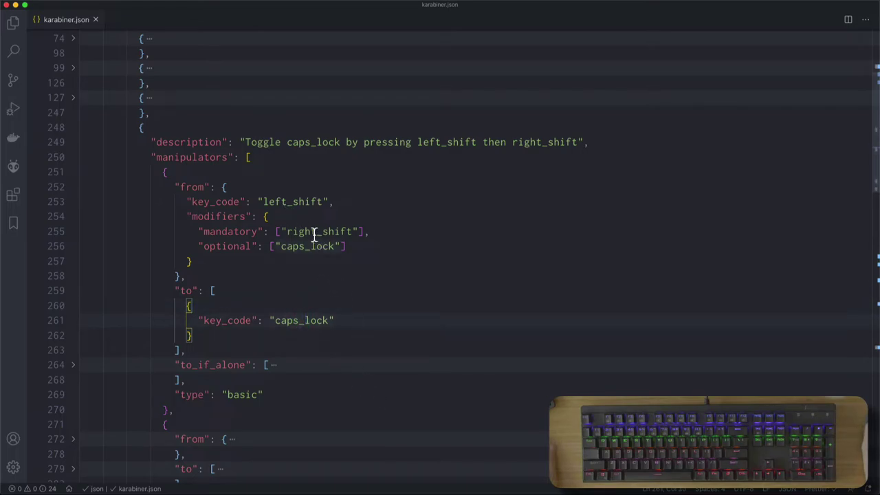
{"action": "left_click", "coordinate": [296, 321]}
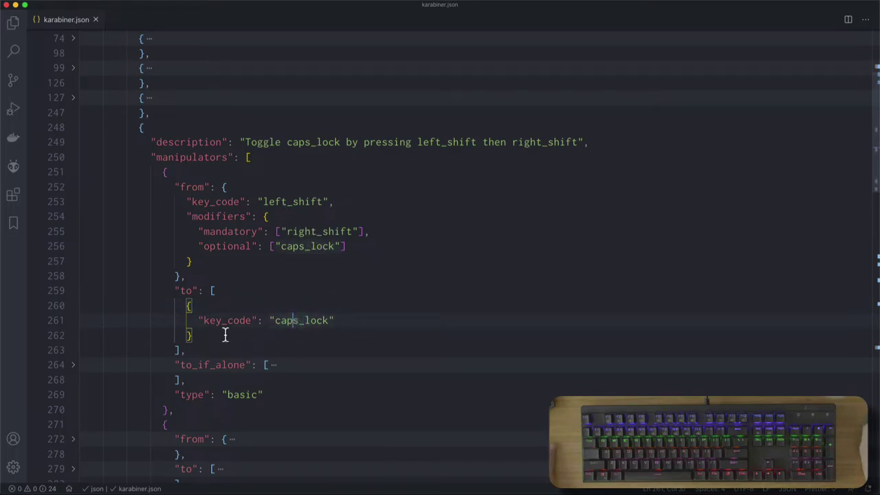
{"action": "left_click", "coordinate": [313, 320]}
{"action": "left_click", "coordinate": [209, 365]}
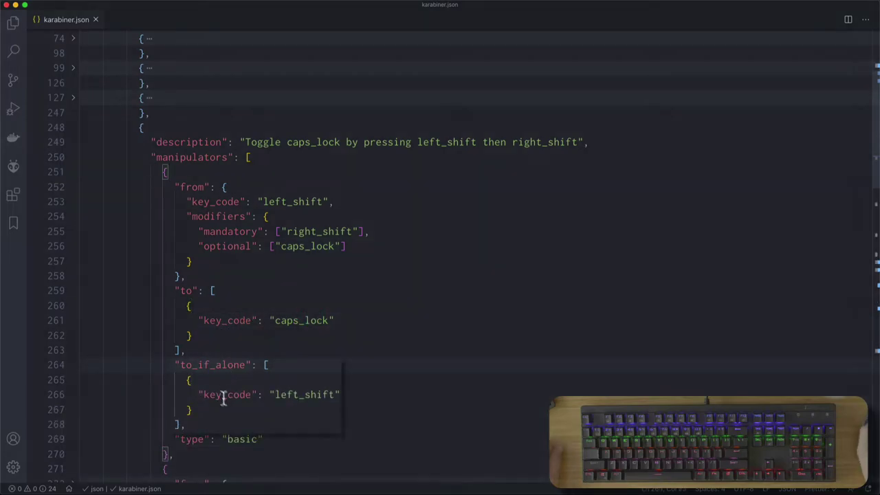
{"action": "left_click", "coordinate": [300, 396]}
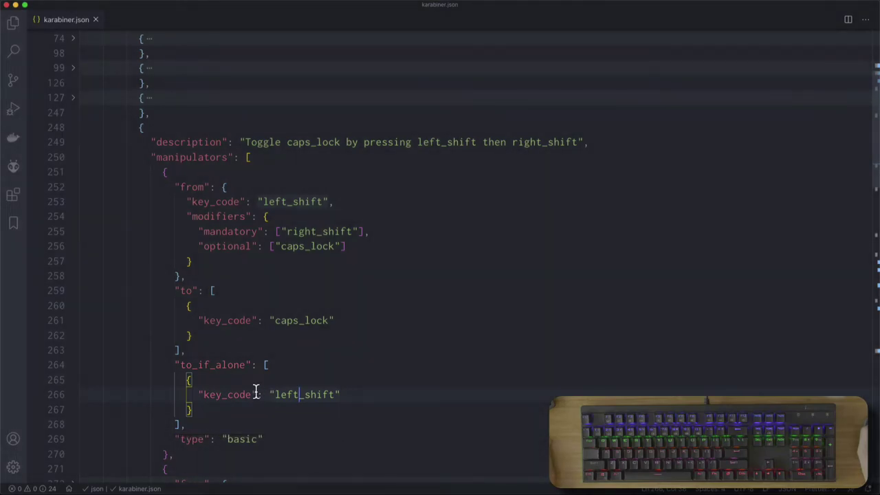
- Expand the "Shifts Move Forward and Backward by 1 word" rule's first manipulator and its from block
{"action": "scroll", "coordinate": [273, 234], "scroll_direction": "down", "scroll_amount": 5}
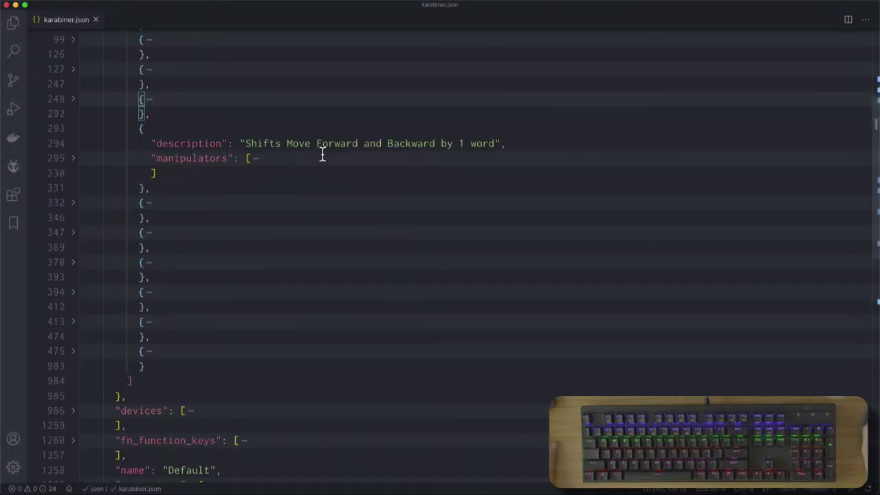
{"action": "left_click", "coordinate": [269, 146]}
{"action": "left_click", "coordinate": [354, 142]}
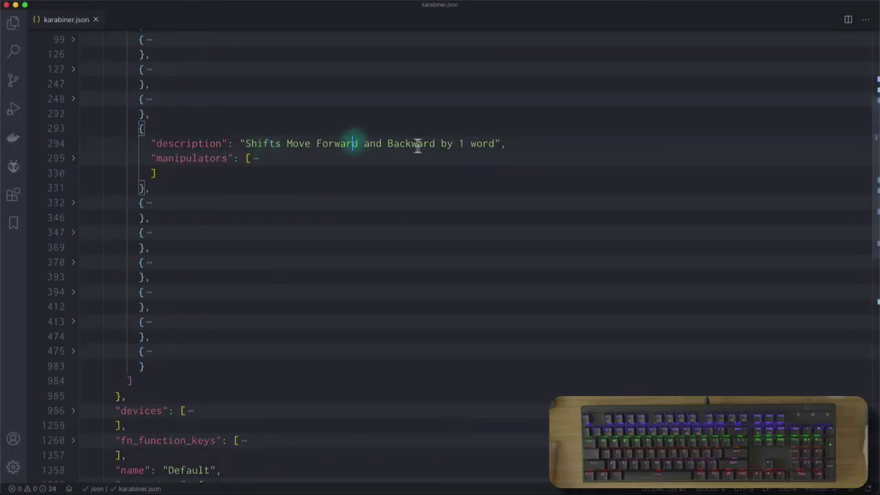
{"action": "left_click", "coordinate": [255, 160]}
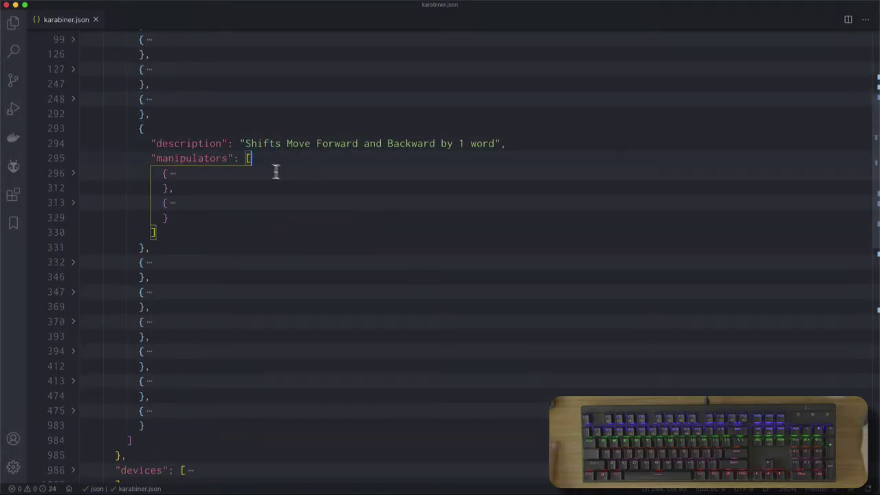
{"action": "left_click", "coordinate": [174, 173]}
{"action": "left_click", "coordinate": [232, 189]}
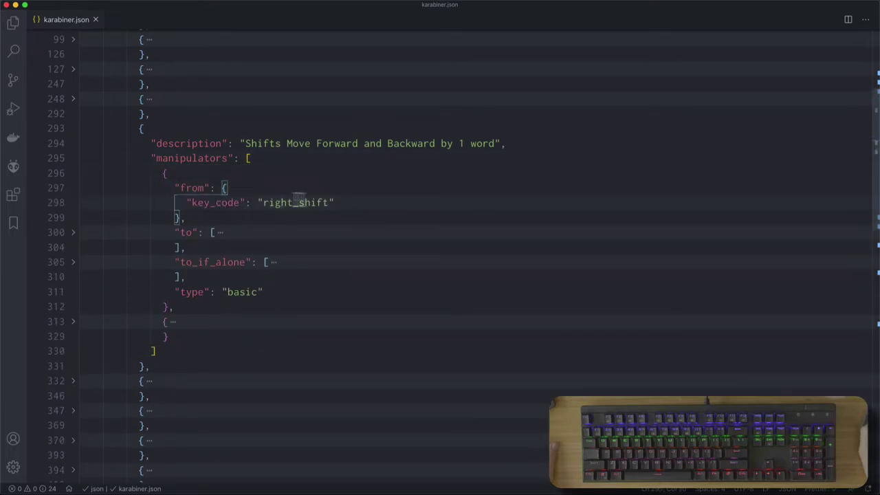
- Expand the right_shift manipulator's to block with its inner object, and open its to_if_alone array
{"action": "left_click", "coordinate": [220, 234]}
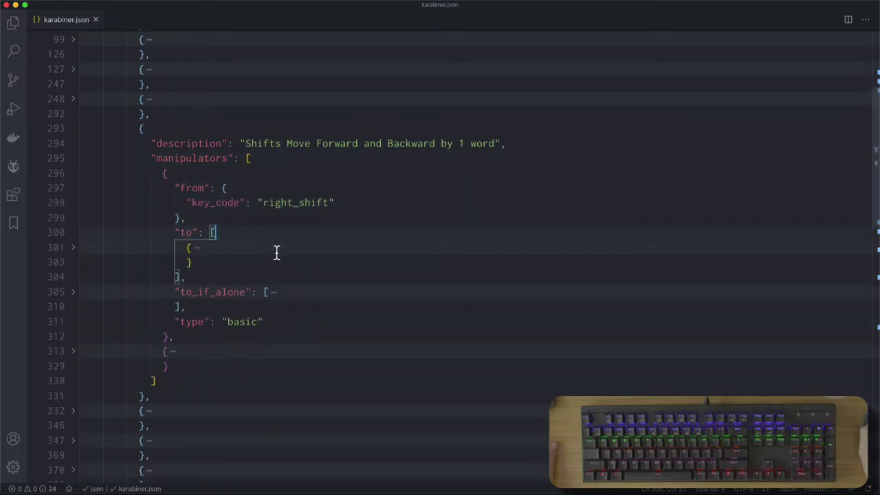
{"action": "left_click", "coordinate": [191, 249]}
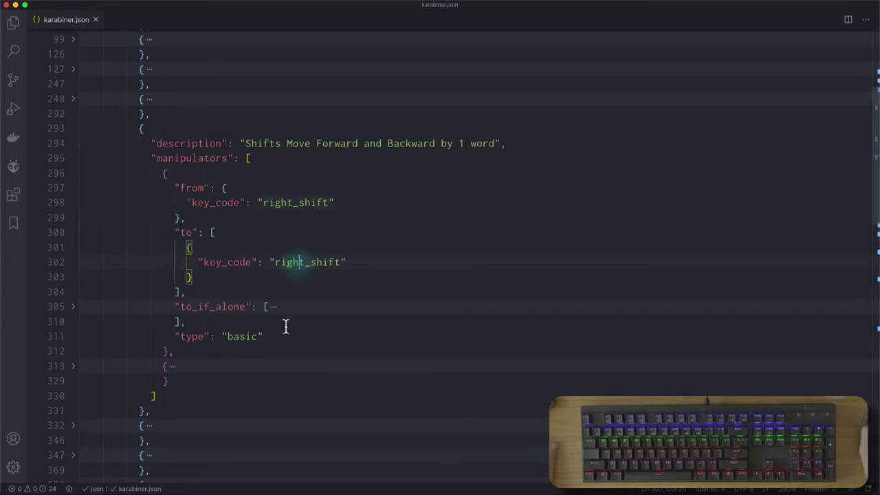
{"action": "left_click", "coordinate": [233, 308]}
{"action": "left_click", "coordinate": [274, 310]}
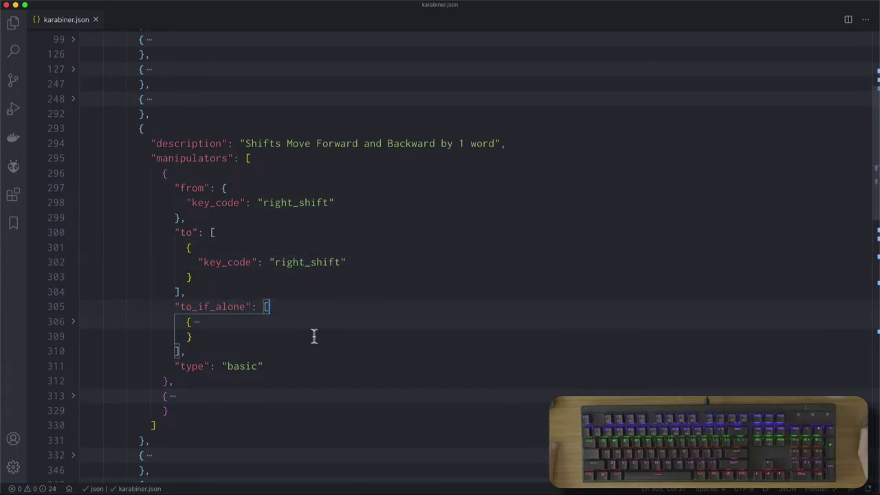
- Expand the object inside the right_shift manipulator's to_if_alone array to inspect its right_arrow key code and option modifier
{"action": "left_click", "coordinate": [316, 327]}
{"action": "left_click", "coordinate": [312, 355]}
{"action": "left_click", "coordinate": [321, 336]}
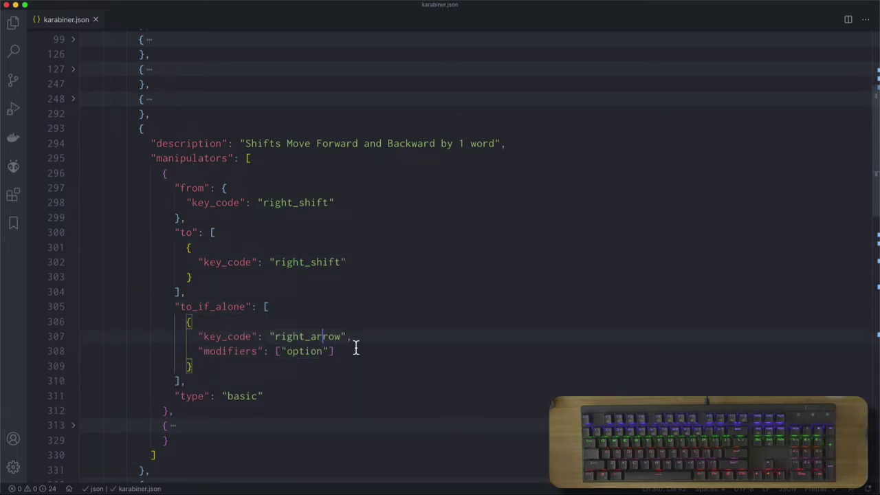
- Demonstrate word-by-word cursor movement backward and forward along the right_arrow key_code line with the option-arrow combination
{"action": "key", "text": "alt+Left"}
{"action": "key", "text": "alt+Left"}
{"action": "key", "text": "alt+Left"}
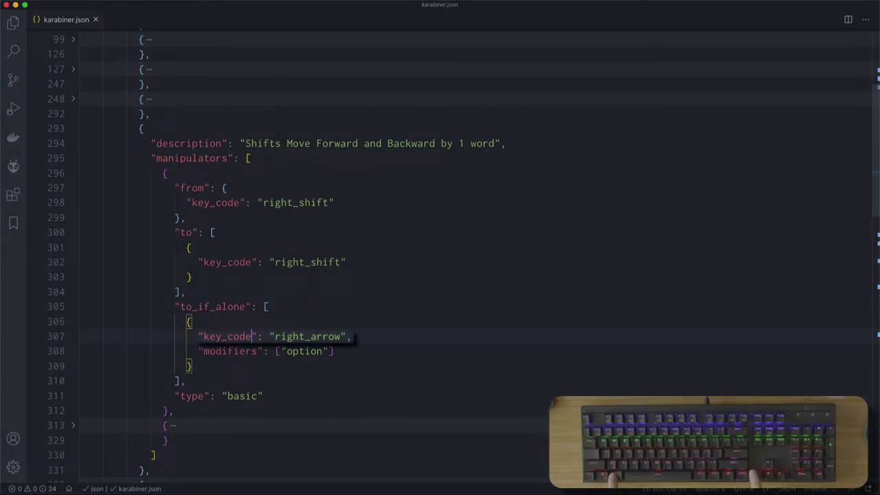
{"action": "key", "text": "alt+Right"}
{"action": "key", "text": "alt+Right"}
{"action": "key", "text": "alt+Right"}
{"action": "key", "text": "alt+Right"}
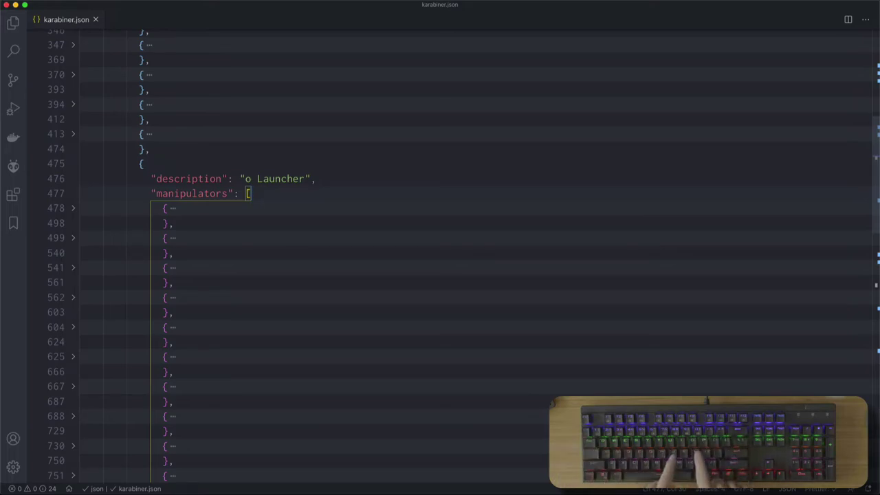
- Test the o Launcher key combinations by switching repeatedly between the terminal, Visual Studio Code and Karabiner-Elements Preferences
{"action": "key", "text": "o+i"}
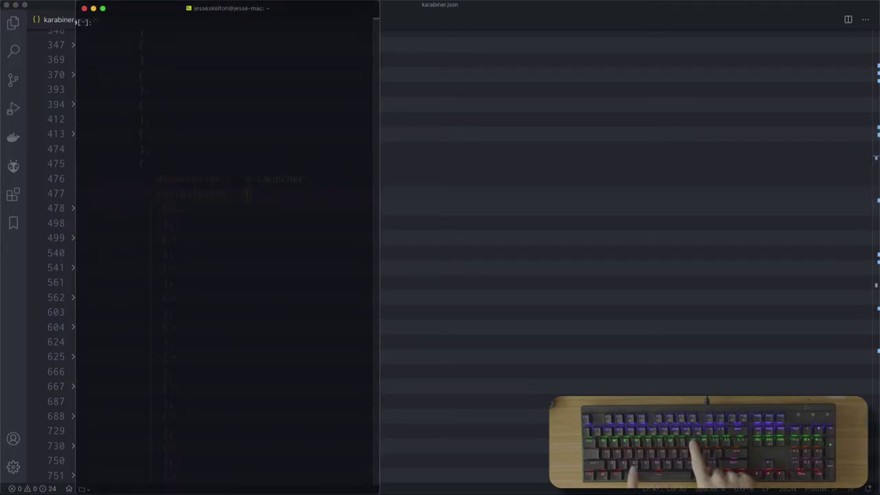
{"action": "key", "text": "o+c"}
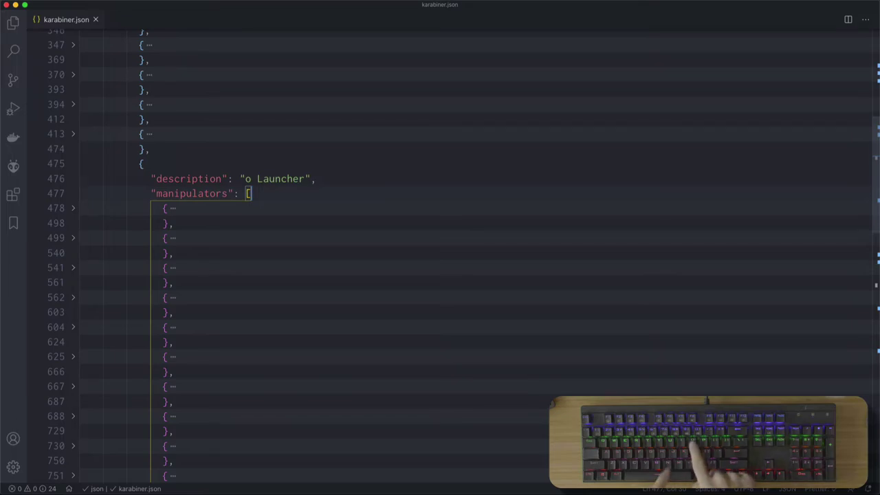
{"action": "key", "text": "o+k"}
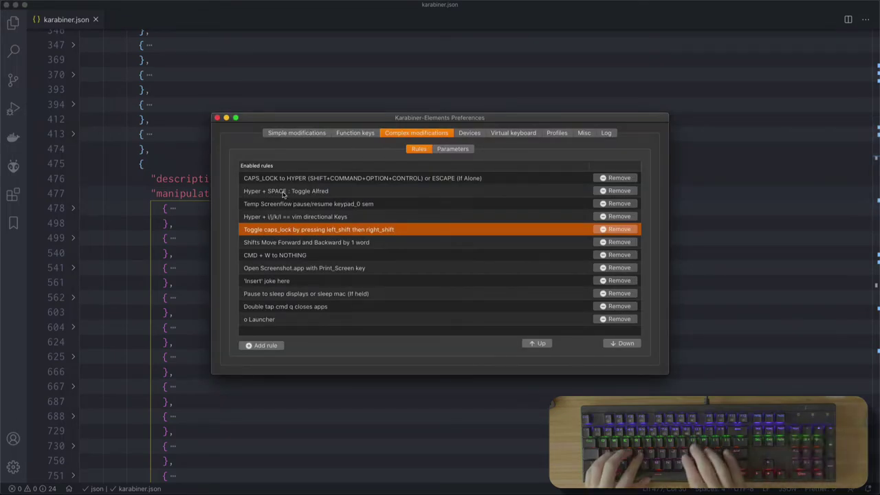
{"action": "key", "text": "o+t"}
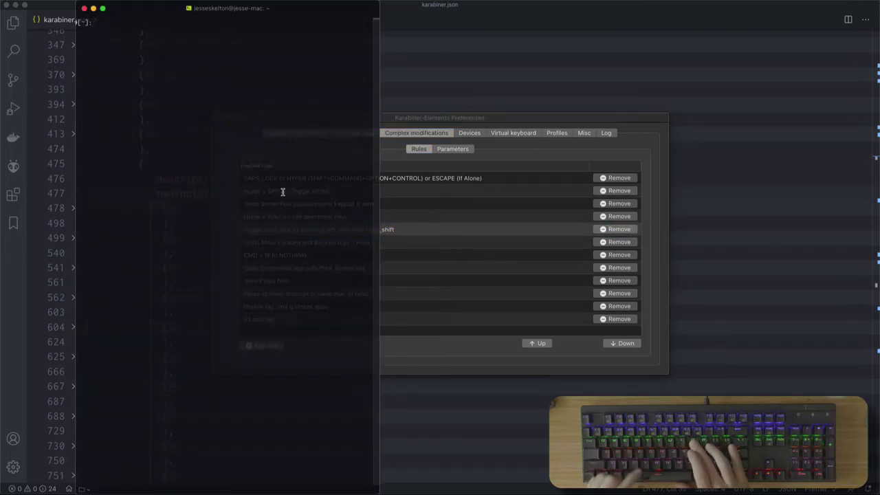
{"action": "key", "text": "o+v"}
{"action": "key", "text": "o+k"}
{"action": "key", "text": "o+v"}
{"action": "key", "text": "o+t"}
{"action": "key", "text": "o+k"}
{"action": "key", "text": "o+v"}
{"action": "key", "text": "o+t"}
{"action": "key", "text": "o+k"}
{"action": "key", "text": "o+v"}
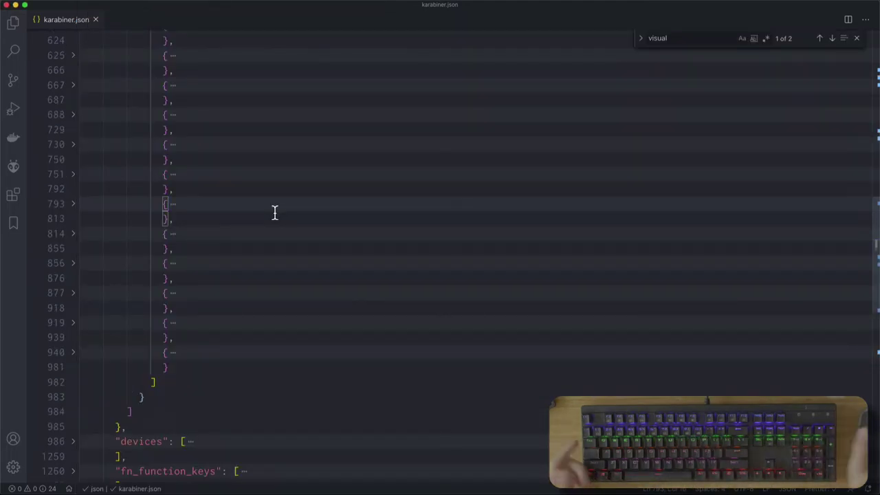
- Expand the o Launcher manipulator that opens Visual Studio Code and examine its conditions, from and to blocks
{"action": "left_click_drag", "start_coordinate": [156, 206], "coordinate": [195, 249]}
{"action": "left_click", "coordinate": [193, 210]}
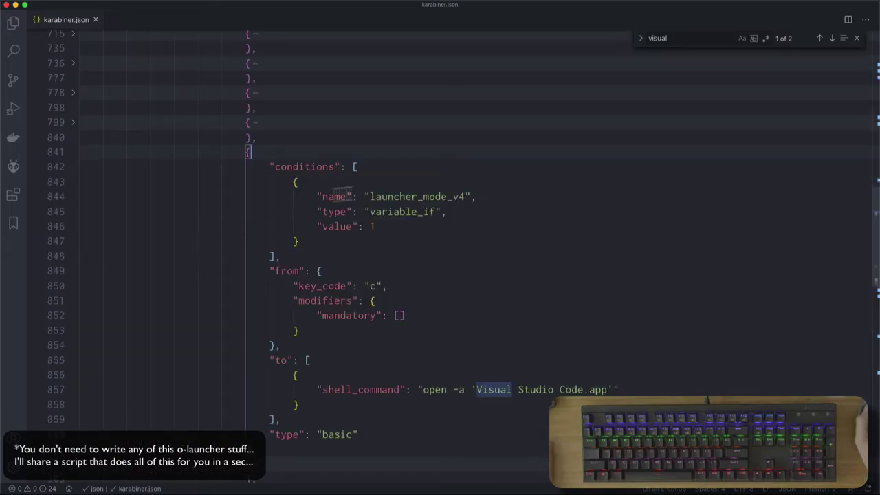
{"action": "left_click", "coordinate": [365, 168]}
{"action": "left_click_drag", "start_coordinate": [265, 167], "coordinate": [288, 171]}
{"action": "double_click", "coordinate": [287, 170]}
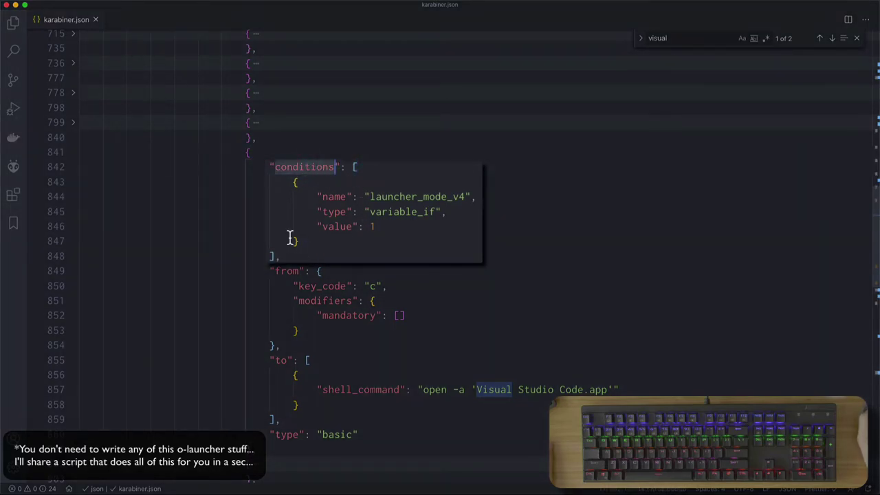
{"action": "left_click_drag", "start_coordinate": [265, 269], "coordinate": [358, 435]}
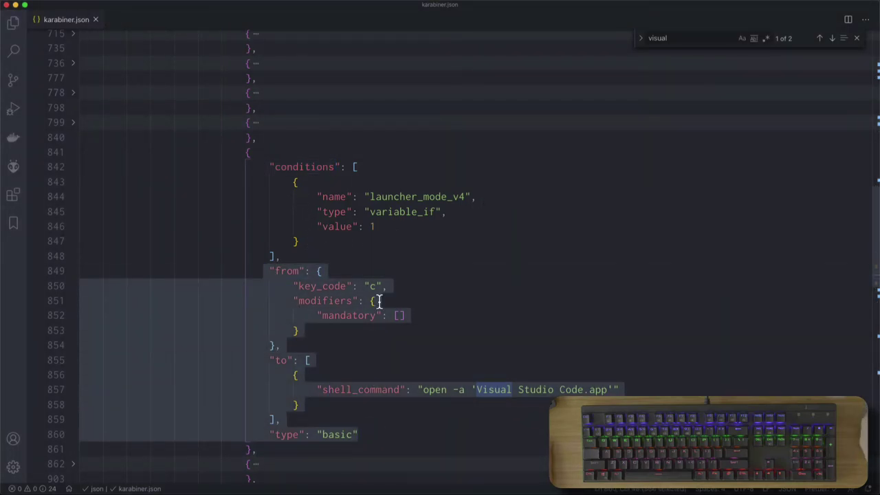
- Examine the type, name and value entries of the launcher_mode_v4 condition
{"action": "double_click", "coordinate": [393, 215]}
{"action": "double_click", "coordinate": [345, 216]}
{"action": "double_click", "coordinate": [393, 215]}
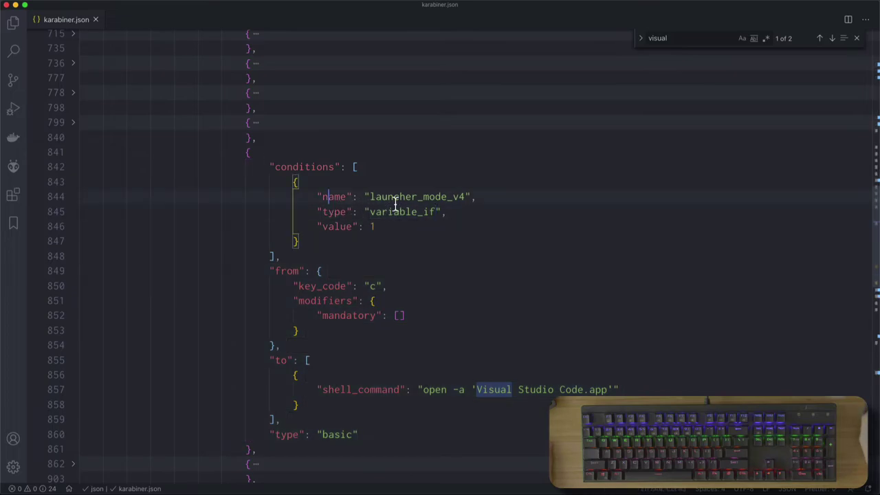
{"action": "double_click", "coordinate": [396, 198]}
{"action": "double_click", "coordinate": [372, 227]}
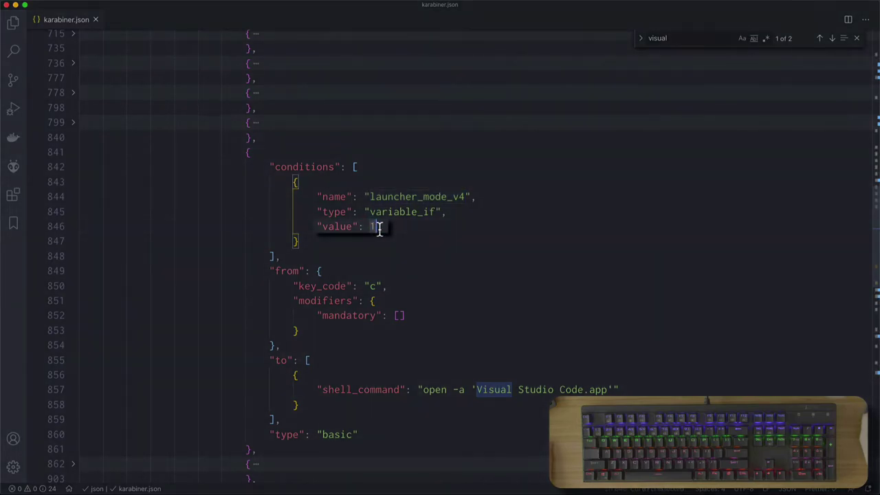
- Examine the manipulator's c key code and the shell command that opens Visual Studio Code
{"action": "left_click_drag", "start_coordinate": [269, 272], "coordinate": [367, 412]}
{"action": "left_click", "coordinate": [338, 275]}
{"action": "double_click", "coordinate": [370, 287]}
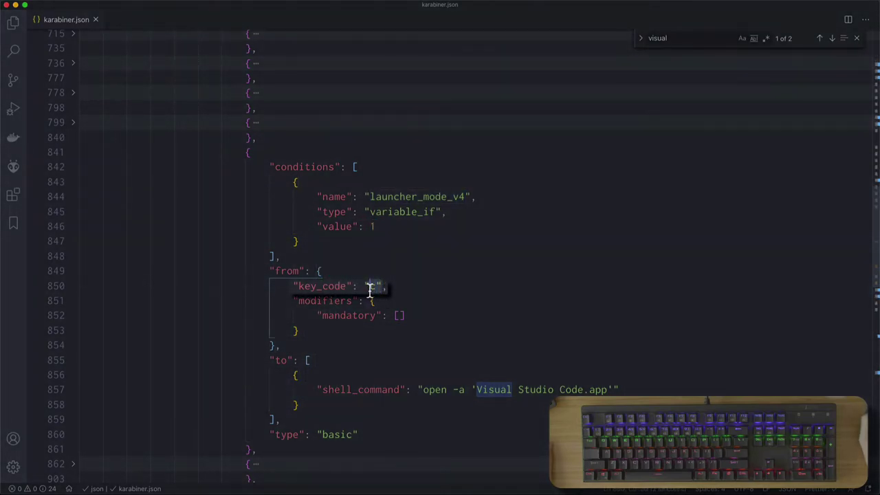
{"action": "left_click_drag", "start_coordinate": [435, 392], "coordinate": [620, 390]}
- Look up launcher_mode_v4 among the variables in EventViewer and move that window clear of the JSON conditions block
{"action": "double_click", "coordinate": [442, 198]}
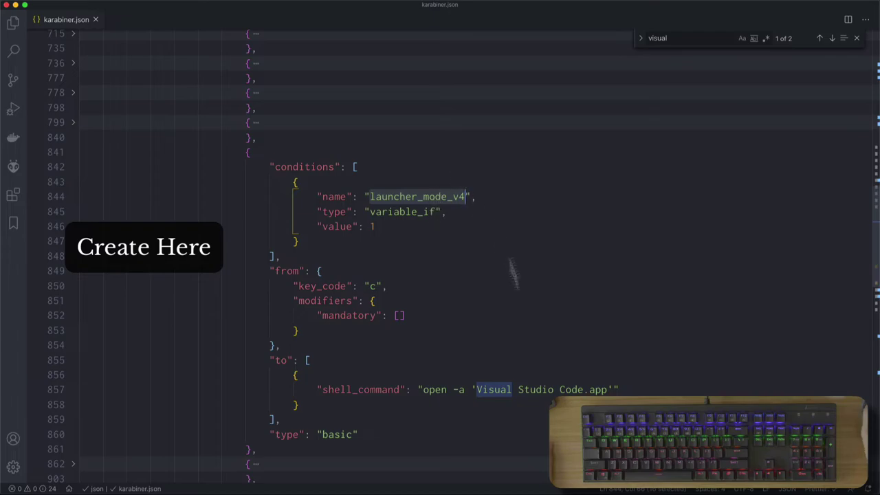
{"action": "left_click", "coordinate": [526, 475]}
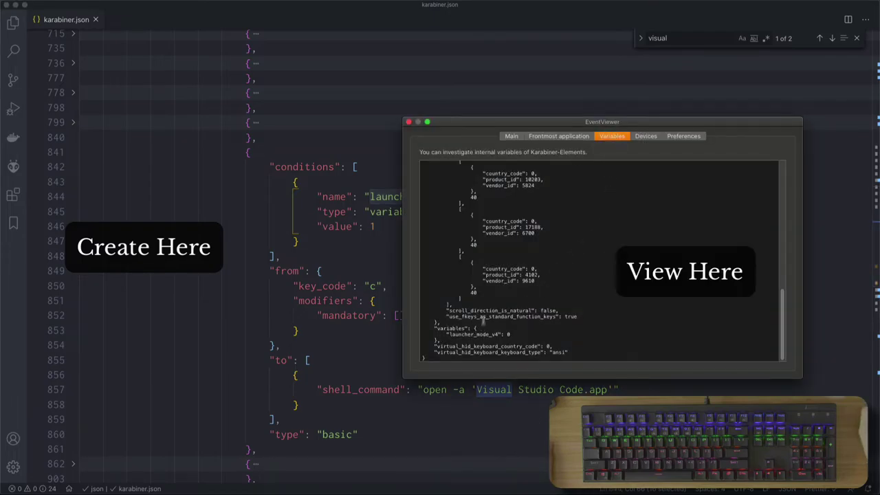
{"action": "left_click_drag", "start_coordinate": [422, 331], "coordinate": [485, 346]}
{"action": "left_click", "coordinate": [468, 334]}
{"action": "left_click", "coordinate": [494, 333]}
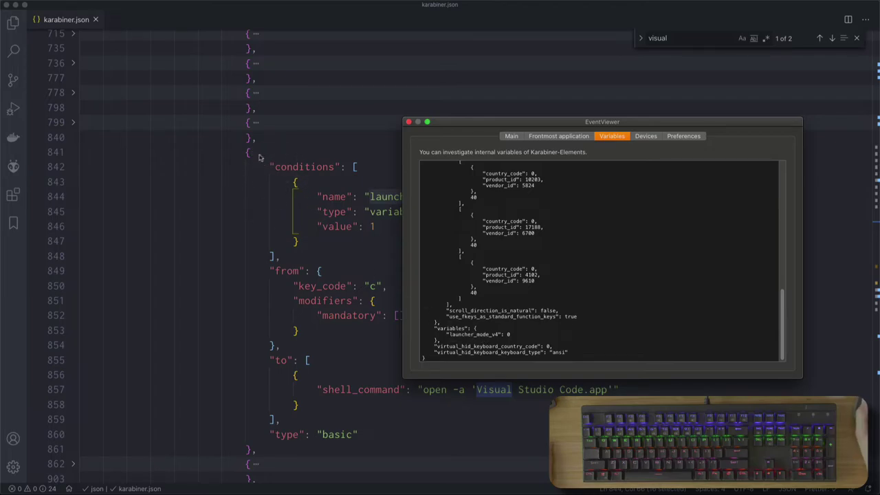
{"action": "left_click_drag", "start_coordinate": [615, 128], "coordinate": [695, 132]}
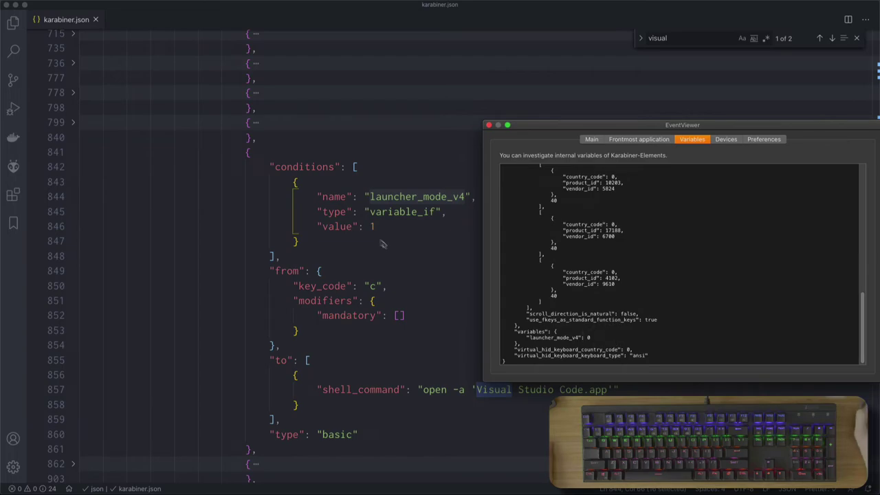
- Return to karabiner.json and expand the manipulator following the Visual Studio Code one, including its from block
{"action": "left_click", "coordinate": [281, 155]}
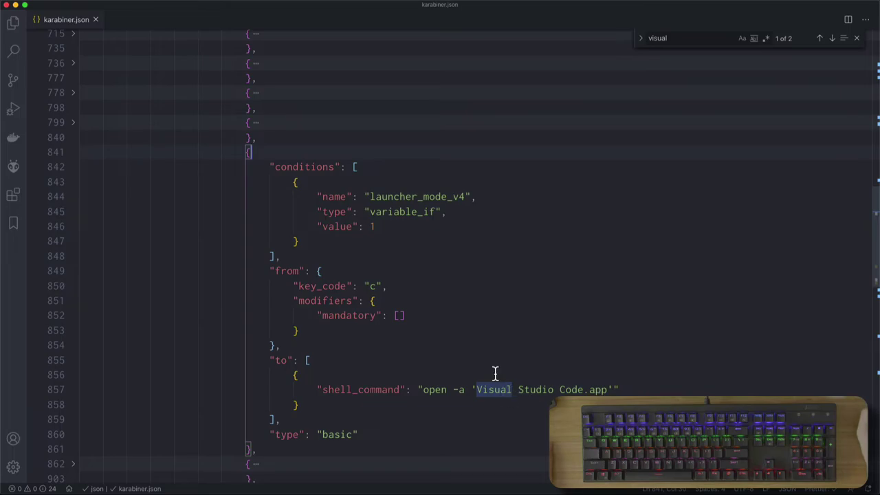
{"action": "scroll", "coordinate": [379, 337], "scroll_direction": "down", "scroll_amount": 3}
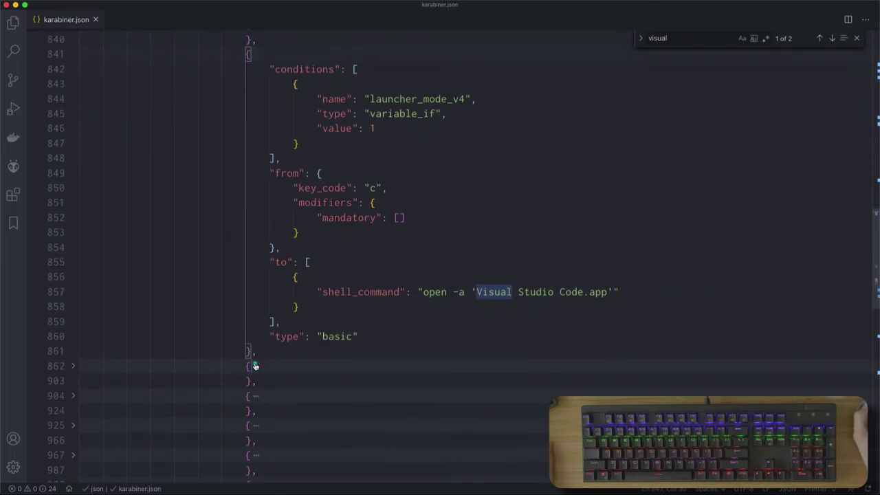
{"action": "left_click", "coordinate": [255, 366]}
{"action": "scroll", "coordinate": [314, 357], "scroll_direction": "down", "scroll_amount": 2}
{"action": "left_click", "coordinate": [325, 332]}
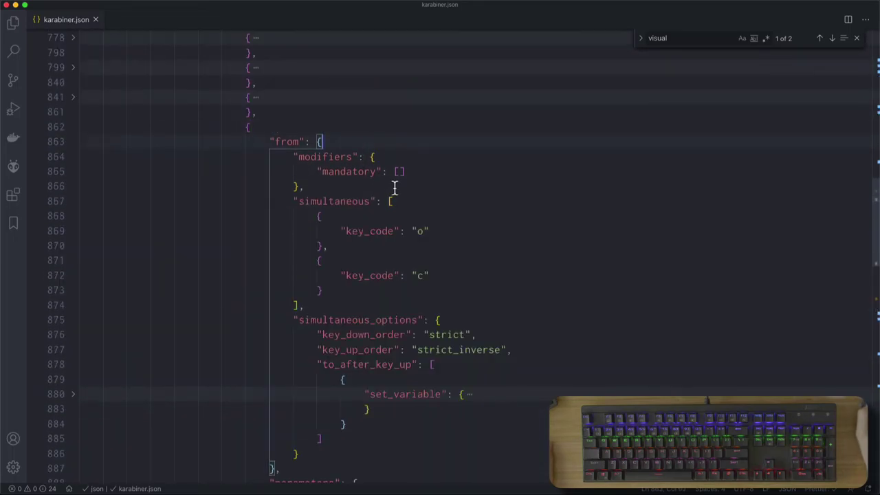
- Examine the from block's mandatory modifiers and its simultaneous array with the o and c key codes
{"action": "scroll", "coordinate": [393, 188], "scroll_direction": "down", "scroll_amount": 1}
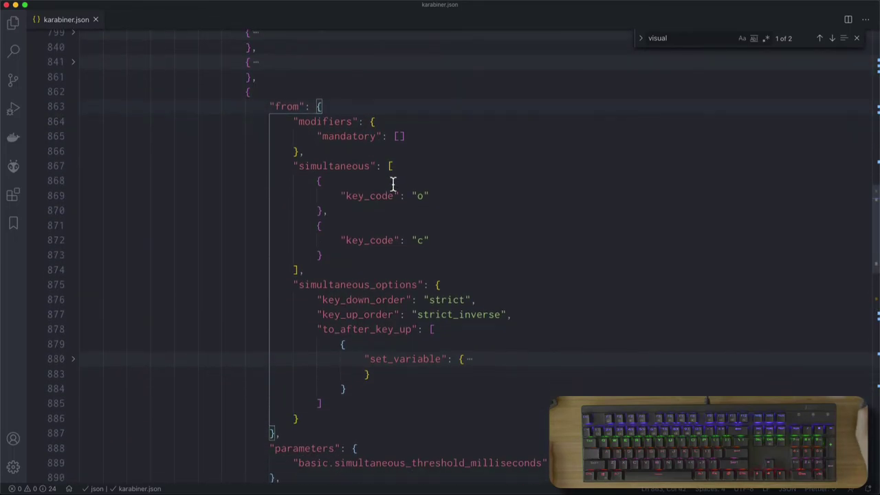
{"action": "left_click_drag", "start_coordinate": [300, 125], "coordinate": [435, 151]}
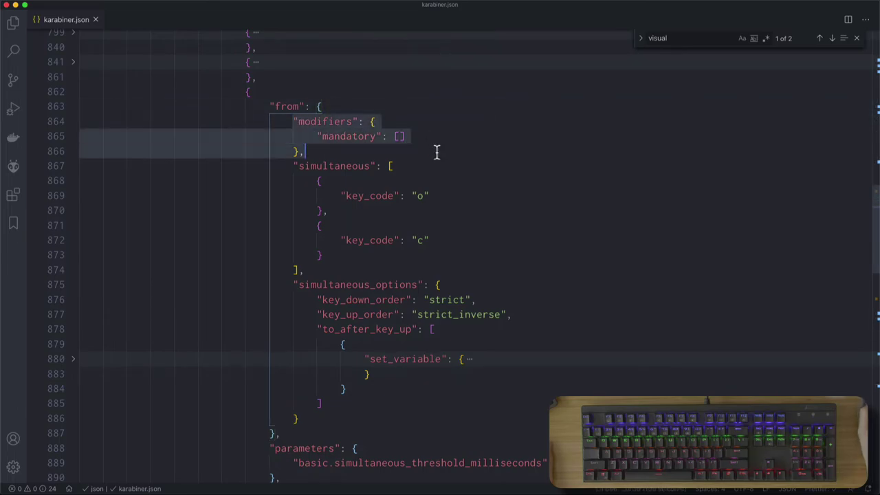
{"action": "left_click", "coordinate": [305, 174]}
{"action": "left_click", "coordinate": [299, 172]}
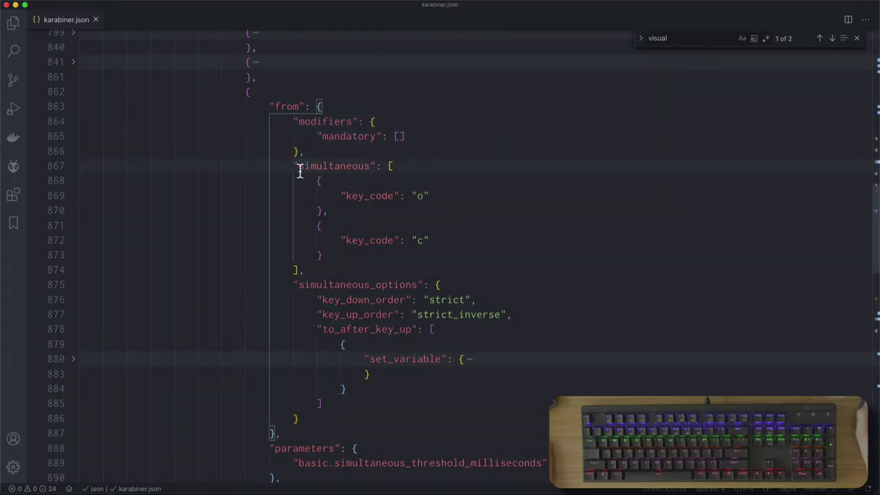
{"action": "double_click", "coordinate": [335, 172]}
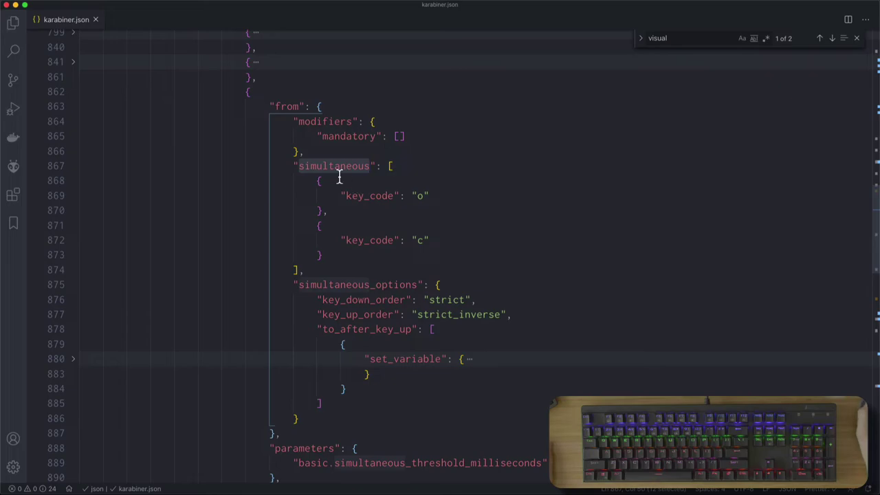
{"action": "left_click", "coordinate": [385, 242]}
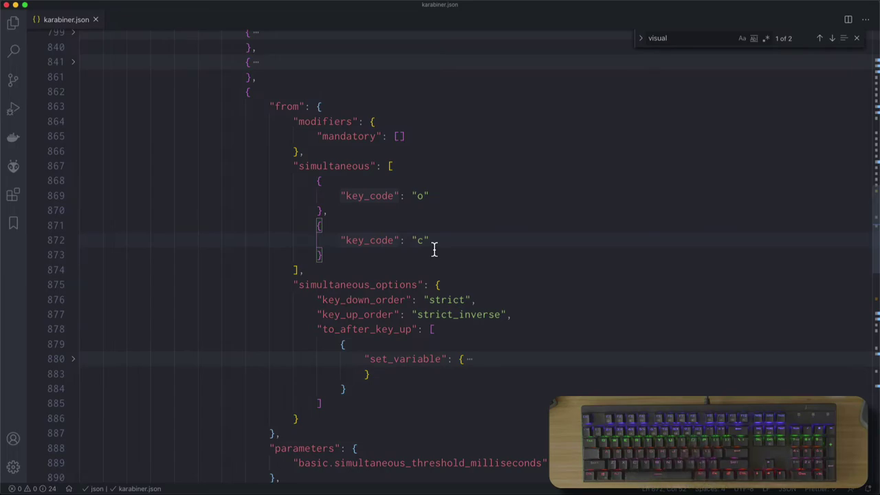
- Examine simultaneous_options, comparing the strict key_down_order with the o and c key codes in the simultaneous array
{"action": "double_click", "coordinate": [360, 288]}
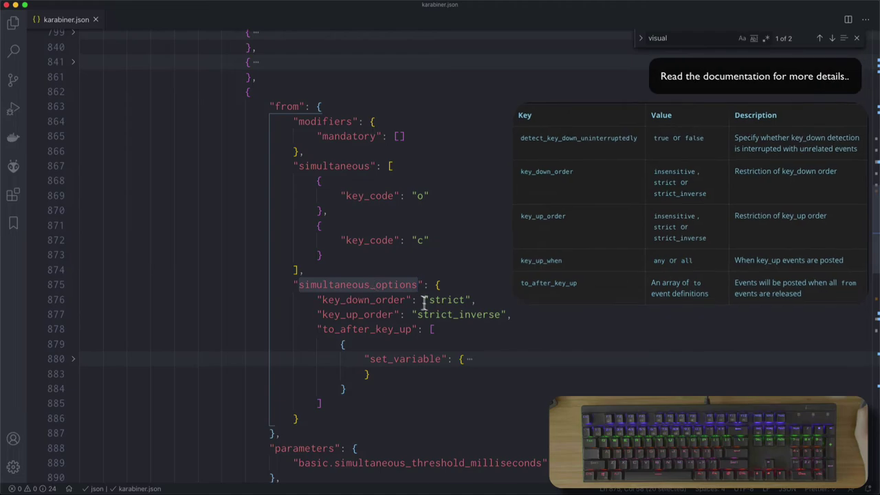
{"action": "left_click", "coordinate": [466, 300]}
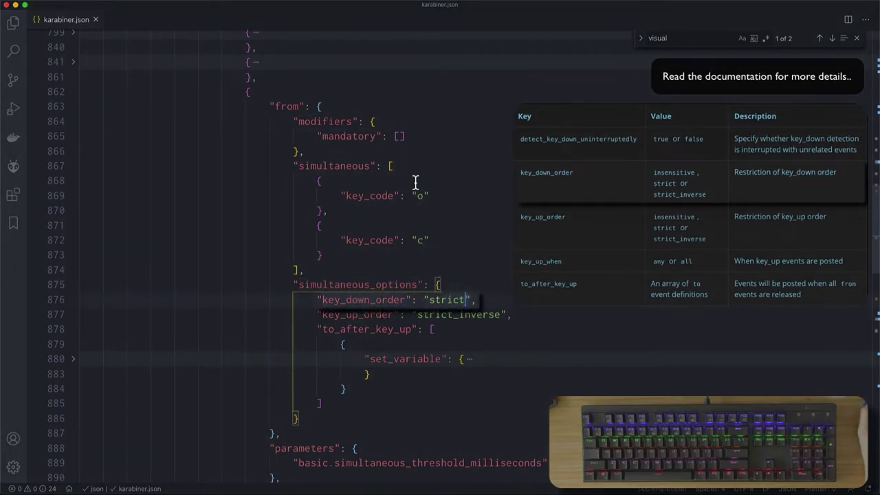
{"action": "left_click", "coordinate": [418, 241]}
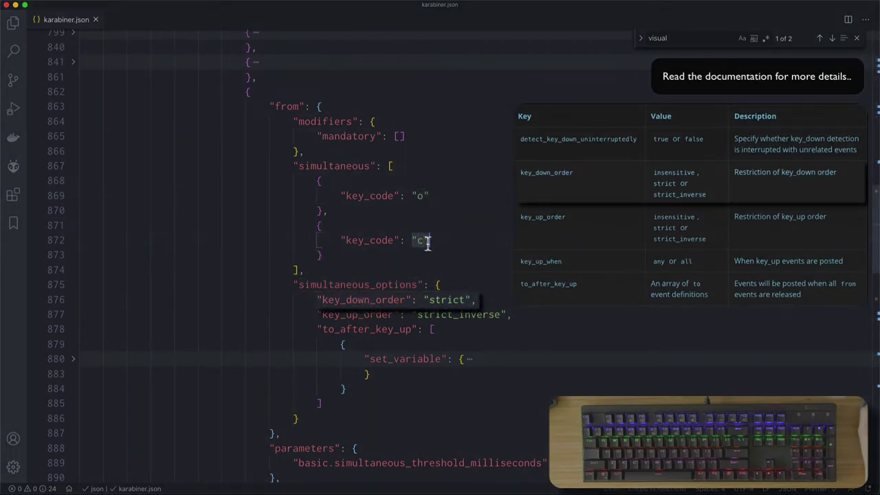
{"action": "double_click", "coordinate": [422, 196]}
{"action": "double_click", "coordinate": [441, 305]}
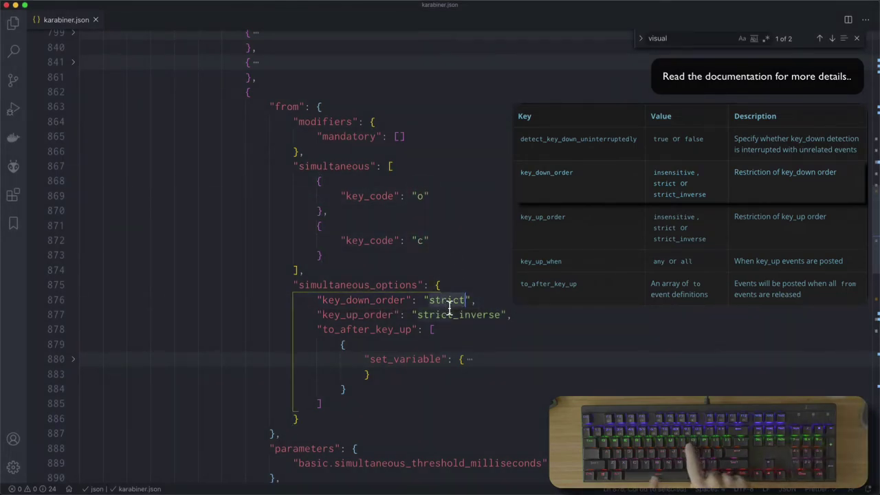
{"action": "left_click", "coordinate": [370, 299]}
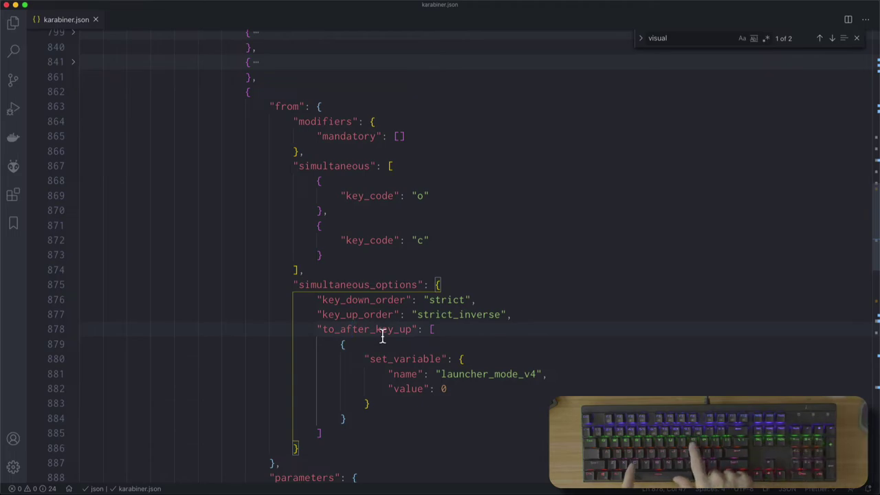
- Examine the set_variable block under to_after_key_up and its name entry for launcher_mode_v4
{"action": "left_click", "coordinate": [403, 363]}
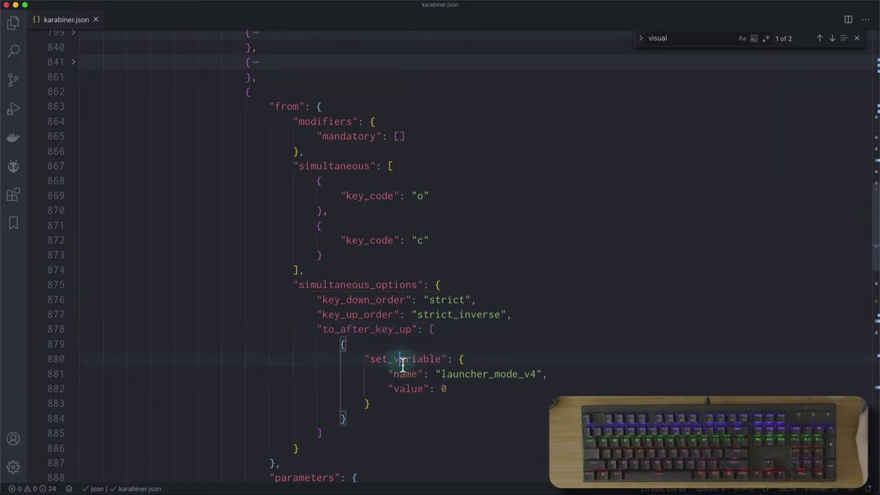
{"action": "double_click", "coordinate": [400, 364]}
{"action": "left_click", "coordinate": [347, 348]}
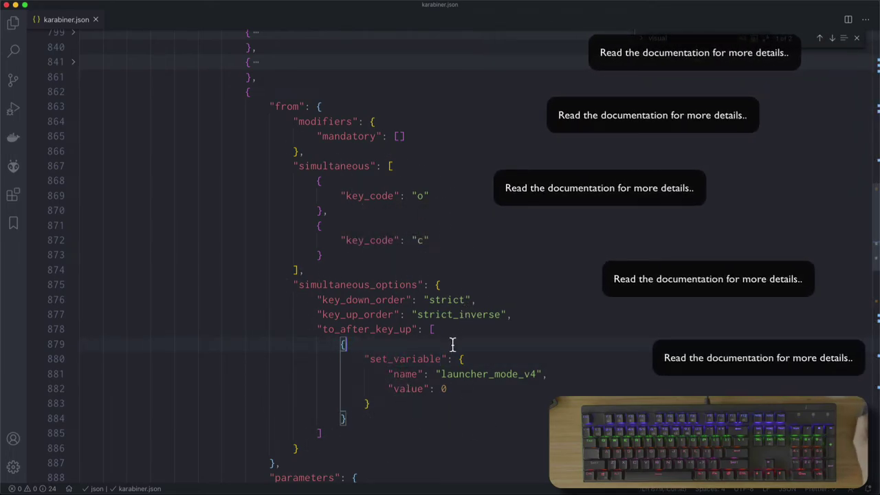
{"action": "double_click", "coordinate": [399, 359]}
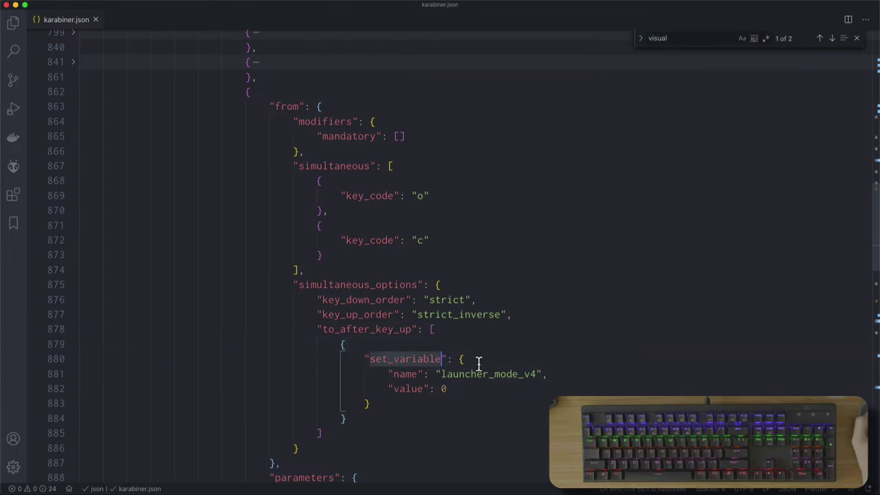
{"action": "double_click", "coordinate": [405, 374]}
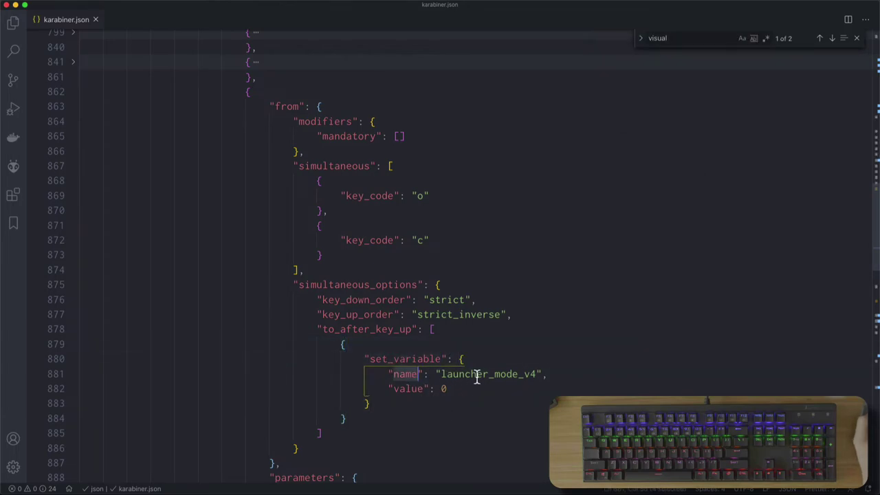
- Switch to EventViewer, examine the launcher_mode_v4 entry among Karabiner's internal variables, and return to karabiner.json
{"action": "left_click", "coordinate": [519, 474]}
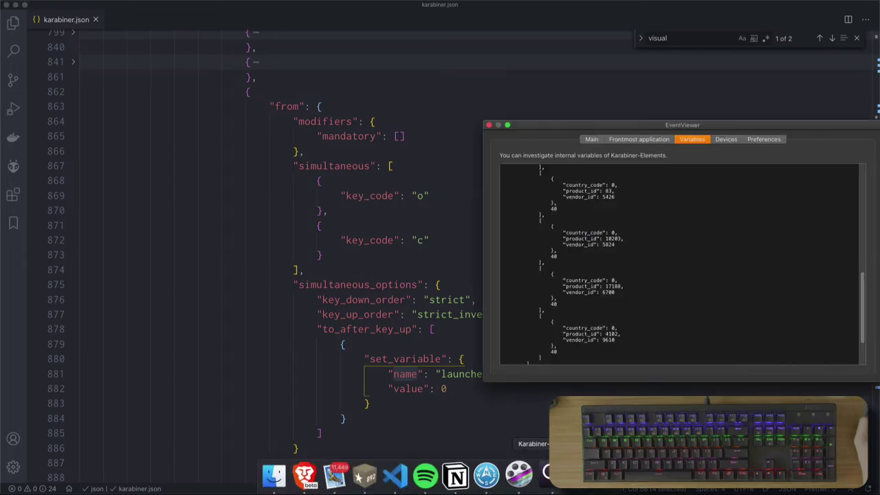
{"action": "left_click_drag", "start_coordinate": [582, 339], "coordinate": [519, 332]}
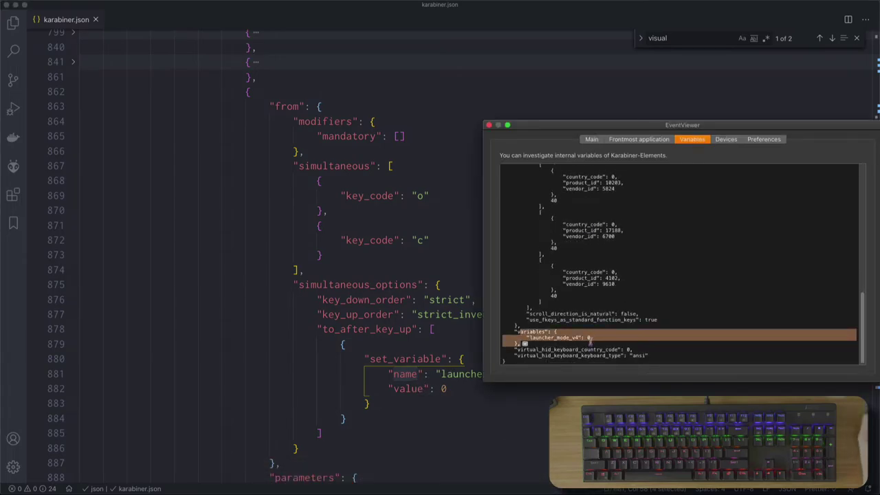
{"action": "left_click", "coordinate": [419, 348]}
- Review the simultaneous array with the o and c key codes in the manipulator's from block
{"action": "scroll", "coordinate": [419, 348], "scroll_direction": "down", "scroll_amount": 7}
{"action": "left_click", "coordinate": [364, 230]}
{"action": "scroll", "coordinate": [364, 206], "scroll_direction": "up", "scroll_amount": 7}
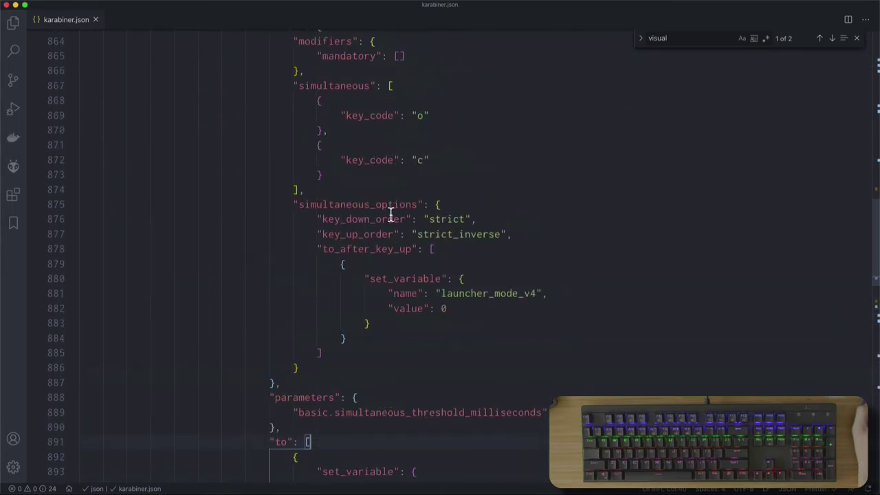
{"action": "left_click_drag", "start_coordinate": [319, 160], "coordinate": [422, 250]}
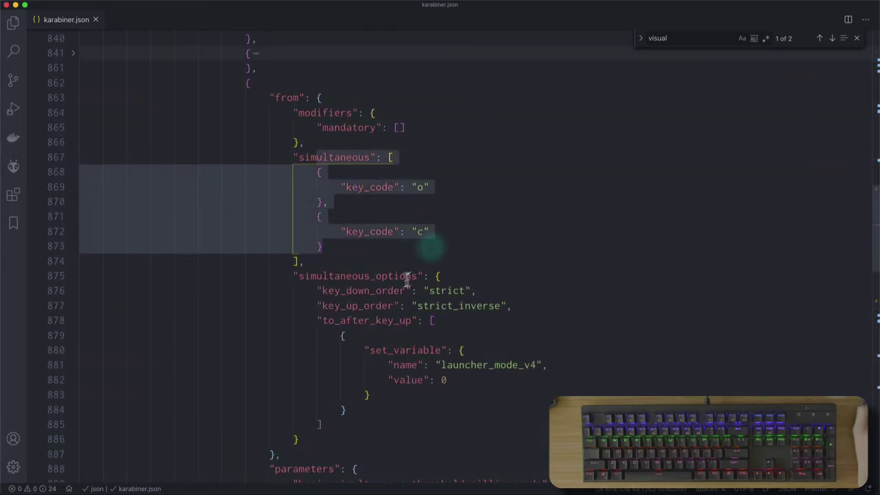
- Examine the name and value entries of the set_variable block under the manipulator's to array
{"action": "scroll", "coordinate": [365, 285], "scroll_direction": "down", "scroll_amount": 10}
{"action": "left_click", "coordinate": [311, 159]}
{"action": "left_click_drag", "start_coordinate": [357, 188], "coordinate": [385, 191]}
{"action": "left_click_drag", "start_coordinate": [405, 205], "coordinate": [490, 203]}
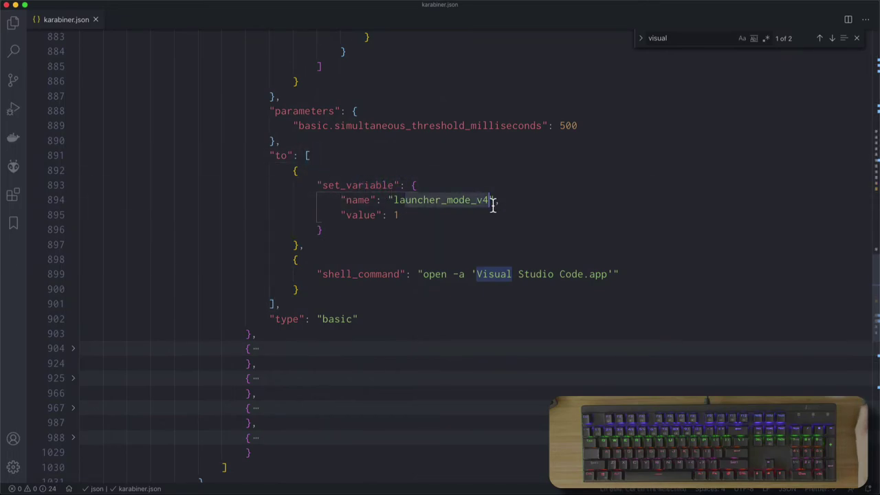
{"action": "left_click_drag", "start_coordinate": [400, 216], "coordinate": [395, 216]}
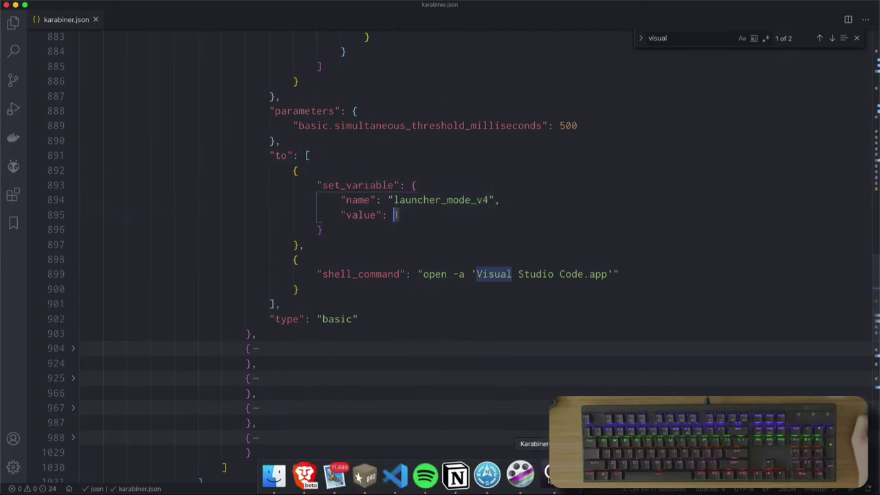
- Watch launcher_mode_v4 in EventViewer's variables while holding o and triggering the launcher combination for Visual Studio Code
{"action": "left_click", "coordinate": [487, 475]}
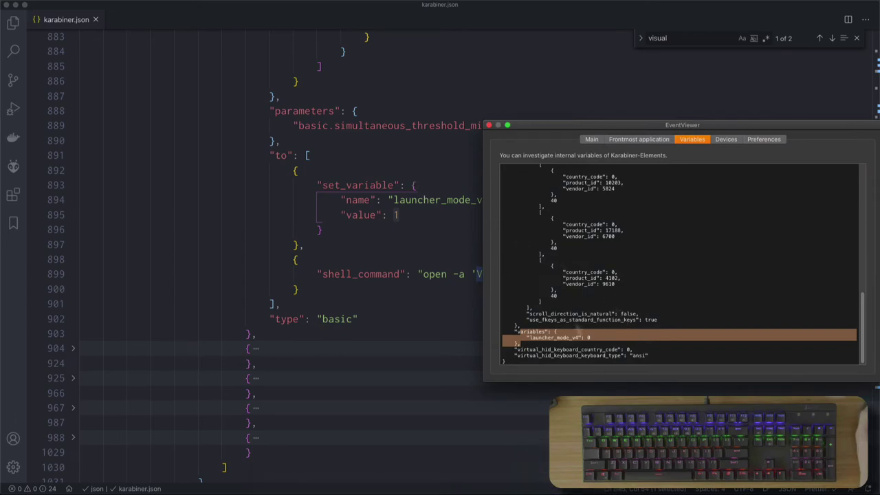
{"action": "left_click", "coordinate": [628, 335]}
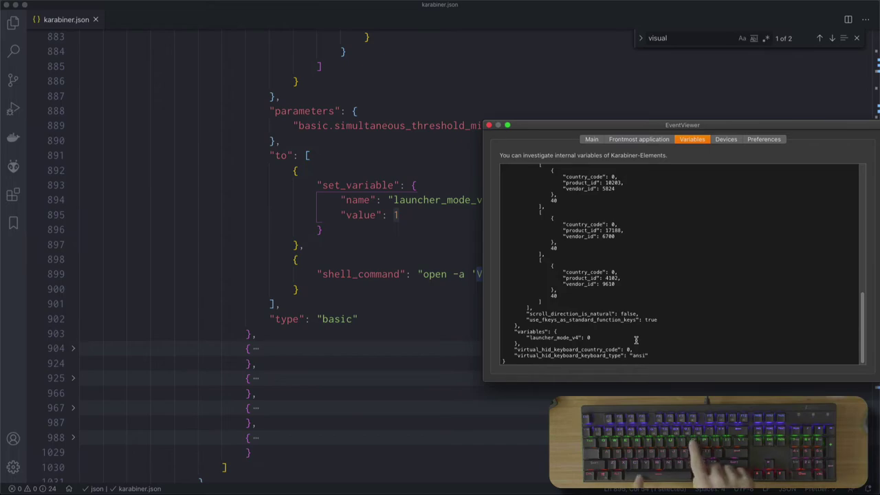
{"action": "key", "text": "o+v"}
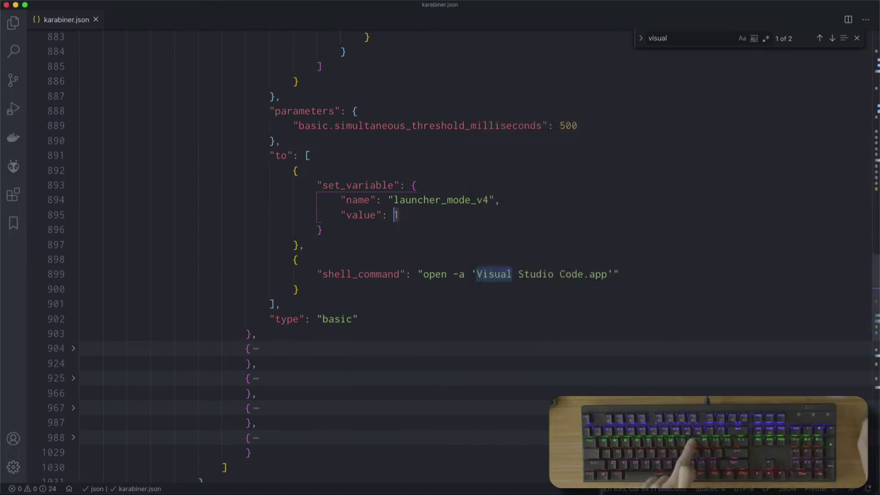
{"action": "key", "text": "super+tab"}
{"action": "scroll", "coordinate": [629, 343], "scroll_direction": "down", "scroll_amount": 3}
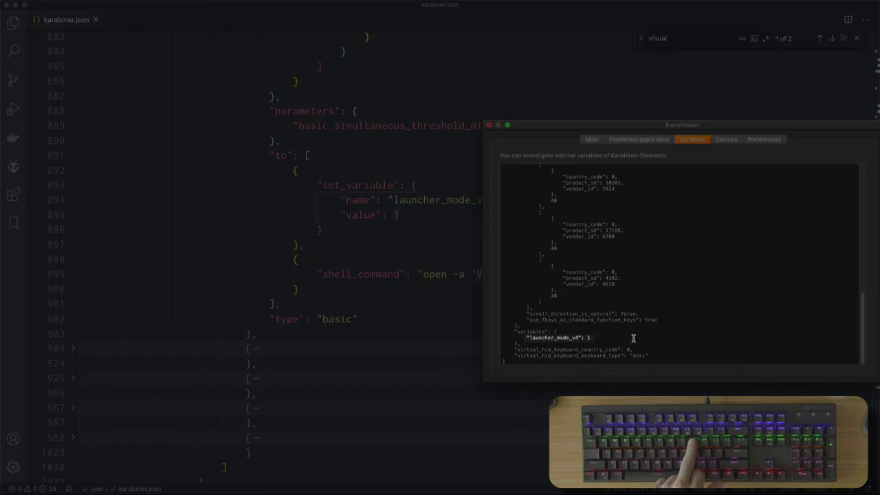
{"action": "key", "text": "l"}
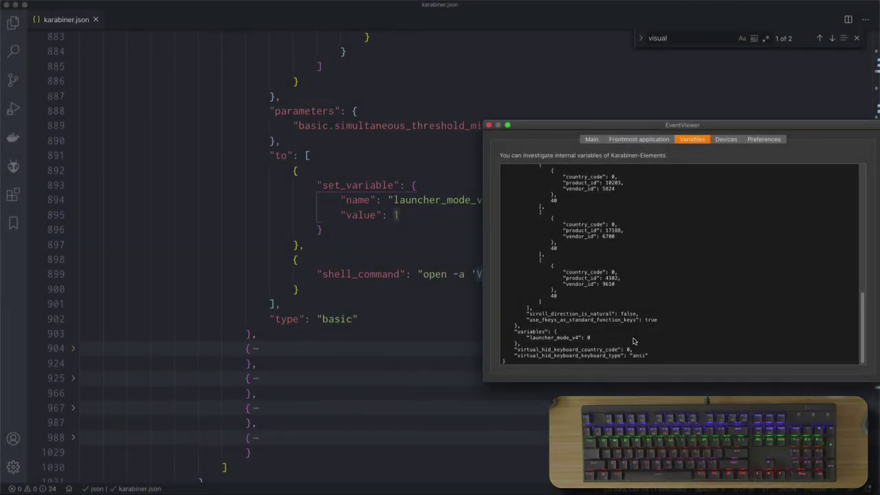
- Return to karabiner.json and examine the shell_command line that opens Visual Studio Code.app
{"action": "left_click", "coordinate": [390, 234]}
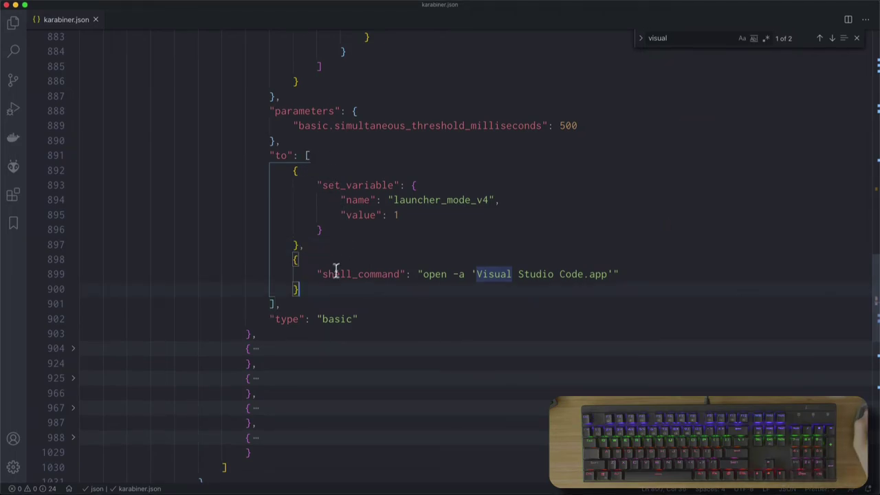
{"action": "left_click_drag", "start_coordinate": [323, 275], "coordinate": [630, 276]}
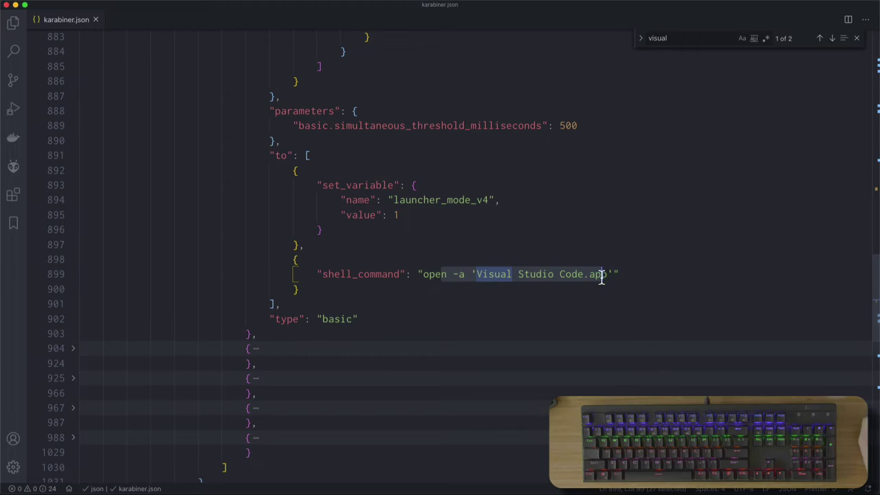
{"action": "left_click", "coordinate": [525, 305]}
- Trace the manipulator from the simultaneous o and c key codes through simultaneous_options to the set_variable block under to
{"action": "scroll", "coordinate": [462, 261], "scroll_direction": "up", "scroll_amount": 8}
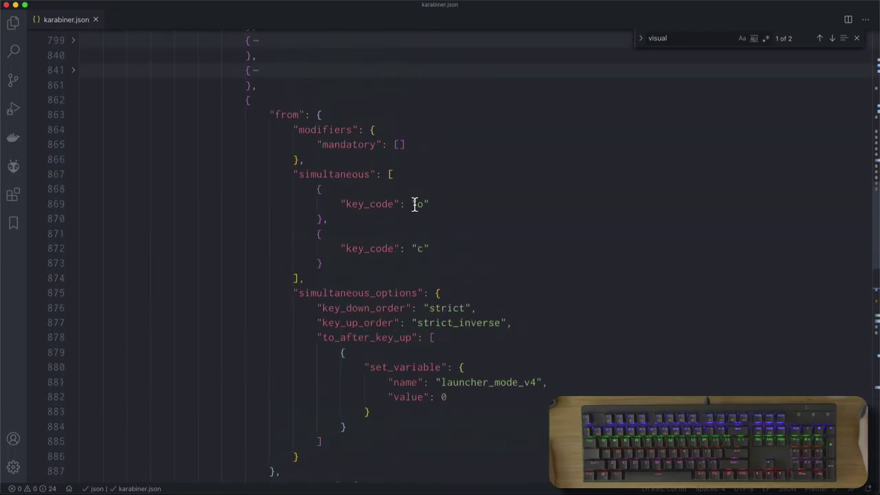
{"action": "left_click", "coordinate": [413, 250]}
{"action": "scroll", "coordinate": [427, 262], "scroll_direction": "down", "scroll_amount": 5}
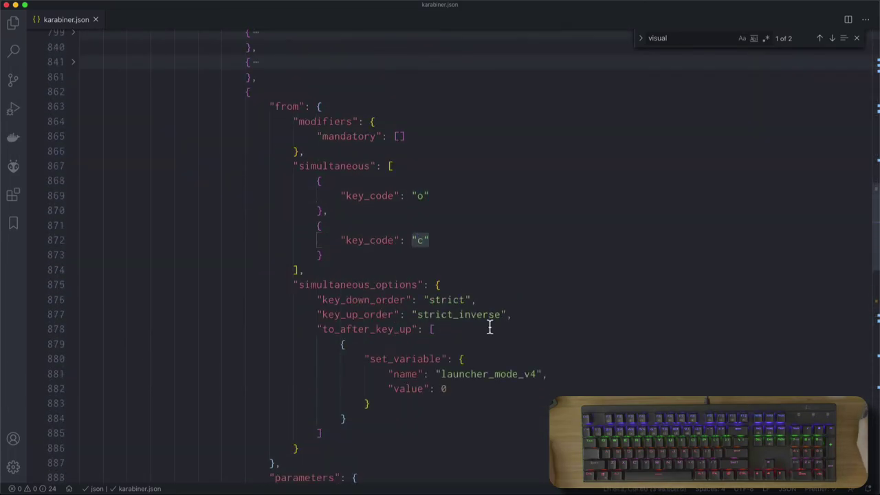
{"action": "left_click", "coordinate": [354, 287]}
{"action": "left_click_drag", "start_coordinate": [310, 317], "coordinate": [472, 352]}
{"action": "left_click", "coordinate": [418, 350]}
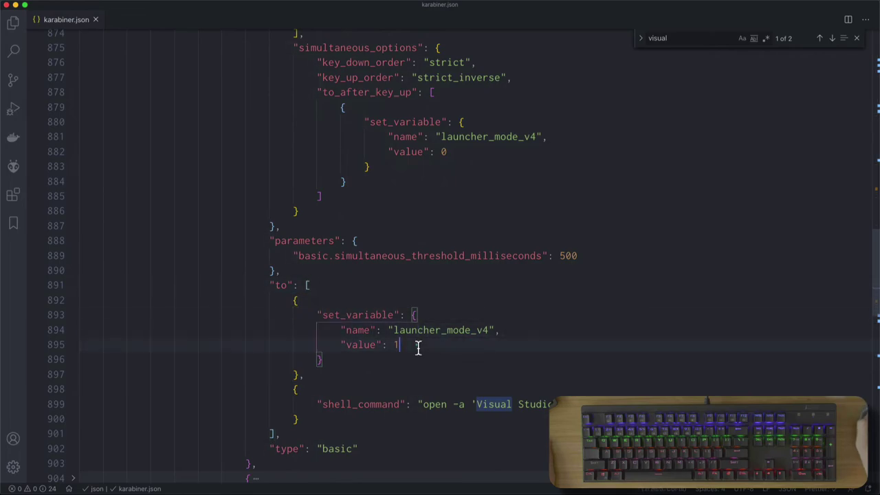
- Examine the shell_command block in the to array alongside the launcher_mode_v4 name entry above it
{"action": "left_click", "coordinate": [291, 391]}
{"action": "left_click_drag", "start_coordinate": [292, 390], "coordinate": [456, 425]}
{"action": "left_click_drag", "start_coordinate": [612, 405], "coordinate": [416, 411]}
{"action": "left_click_drag", "start_coordinate": [485, 336], "coordinate": [339, 337]}
- Expand the collapsed manipulator at line 841, just before the one with the simultaneous keys
{"action": "scroll", "coordinate": [359, 350], "scroll_direction": "up", "scroll_amount": 10}
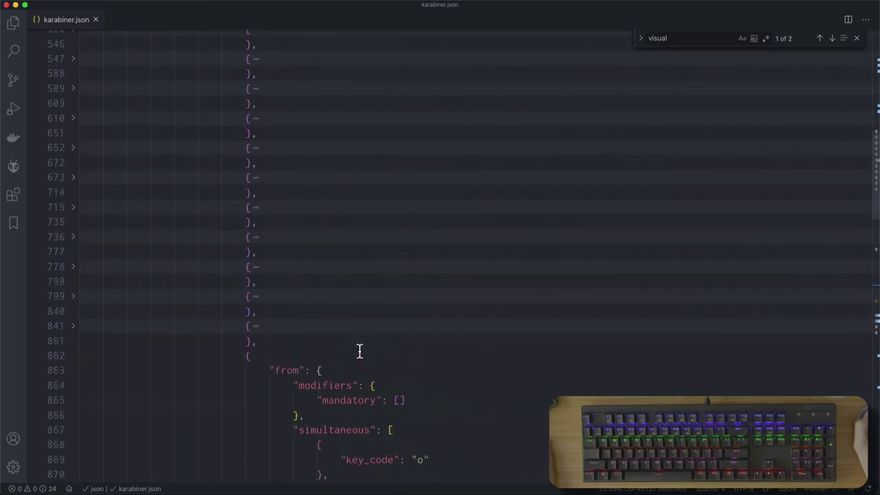
{"action": "left_click", "coordinate": [257, 330]}
{"action": "scroll", "coordinate": [416, 337], "scroll_direction": "down", "scroll_amount": 5}
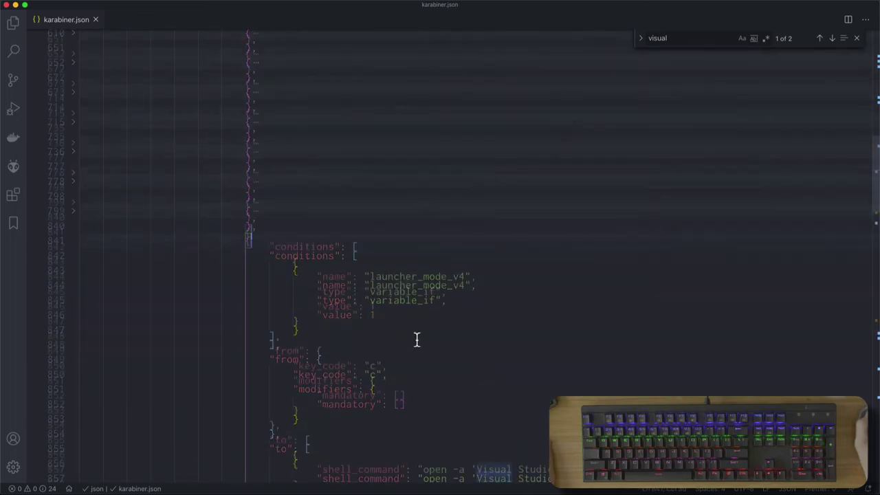
{"action": "scroll", "coordinate": [464, 335], "scroll_direction": "down", "scroll_amount": 1}
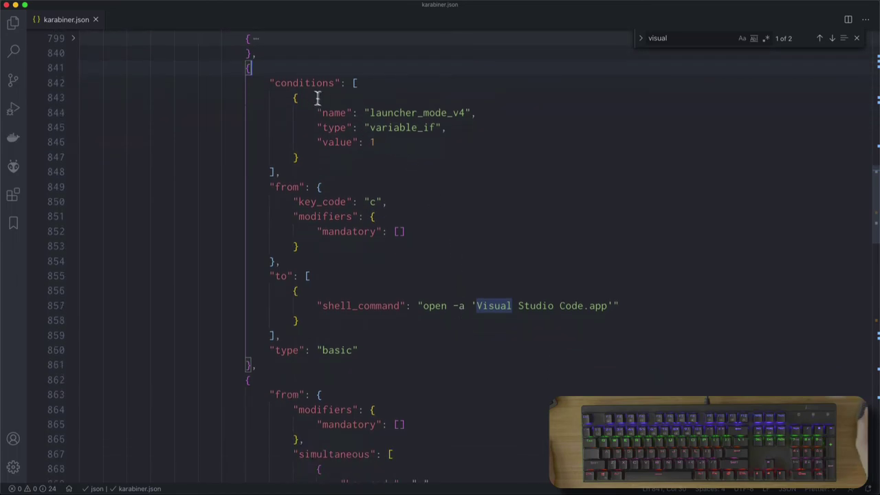
- Examine the expanded manipulator's conditions on launcher_mode_v4, its from block for the c key, and its to shell_command
{"action": "left_click_drag", "start_coordinate": [265, 83], "coordinate": [433, 159]}
{"action": "left_click_drag", "start_coordinate": [271, 186], "coordinate": [434, 257]}
{"action": "left_click_drag", "start_coordinate": [268, 275], "coordinate": [405, 331]}
{"action": "left_click", "coordinate": [605, 310]}
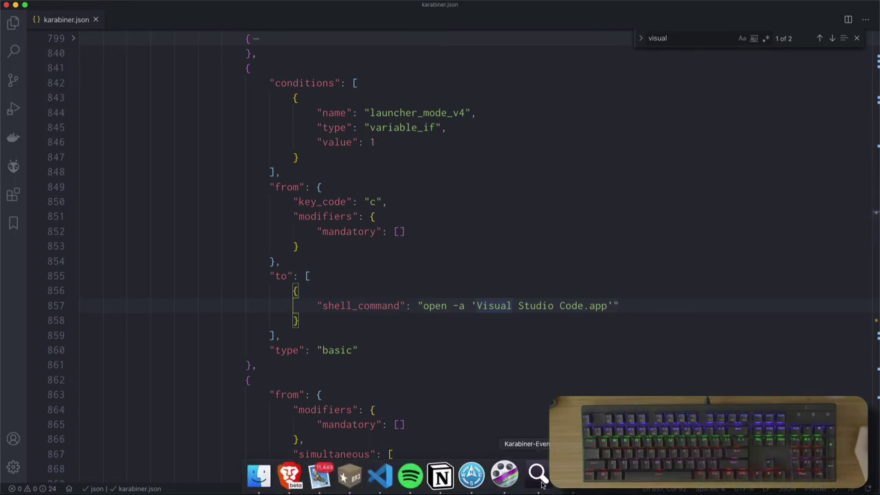
- Review both Visual Studio Code manipulators in karabiner.json and switch to EventViewer to browse the internal variables
{"action": "scroll", "coordinate": [385, 337], "scroll_direction": "up", "scroll_amount": 7}
{"action": "scroll", "coordinate": [343, 340], "scroll_direction": "down", "scroll_amount": 11}
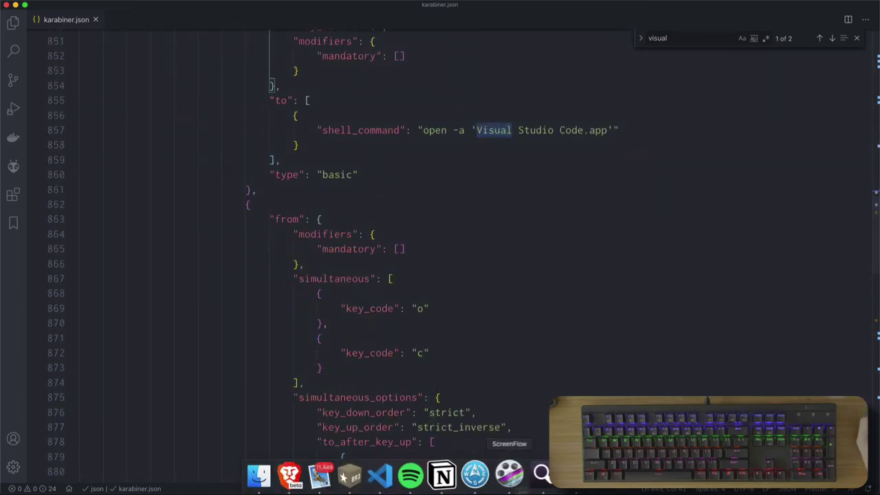
{"action": "left_click", "coordinate": [507, 475]}
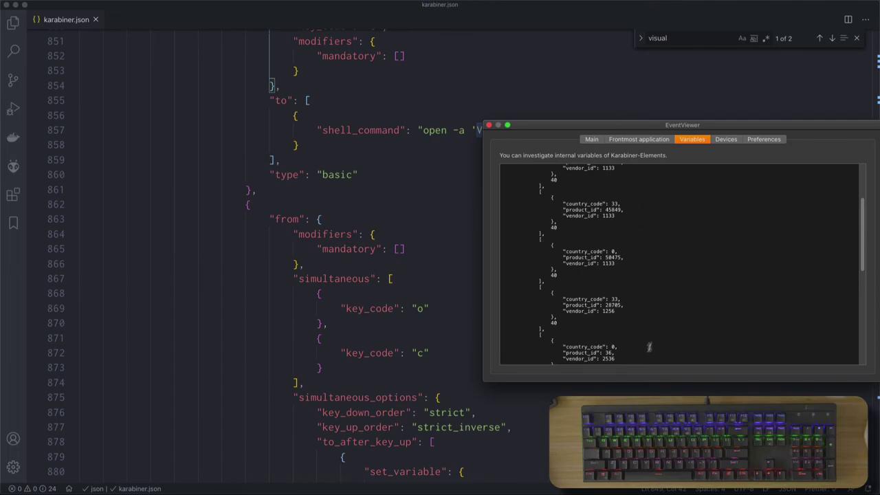
{"action": "scroll", "coordinate": [647, 342], "scroll_direction": "down", "scroll_amount": 5}
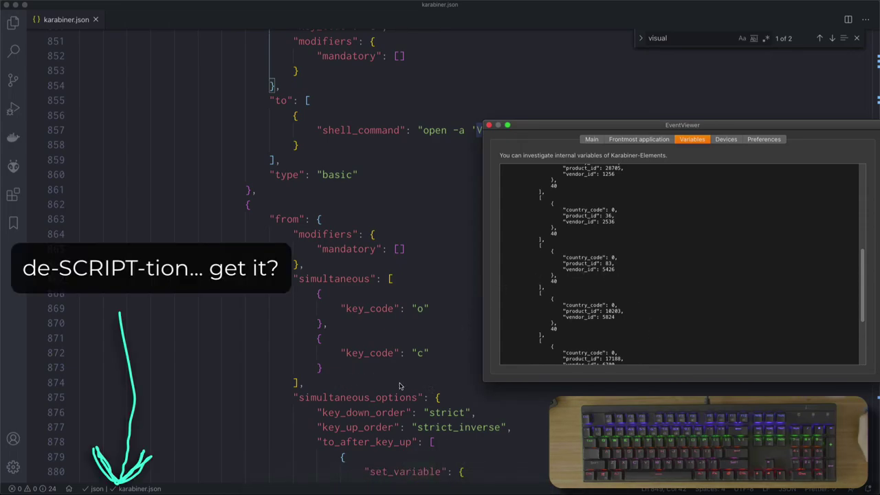
- Create an untitled file, open the CreateLauncherModeTemplate.rb script, and highlight ruby in its first line
{"action": "double_click", "coordinate": [133, 14]}
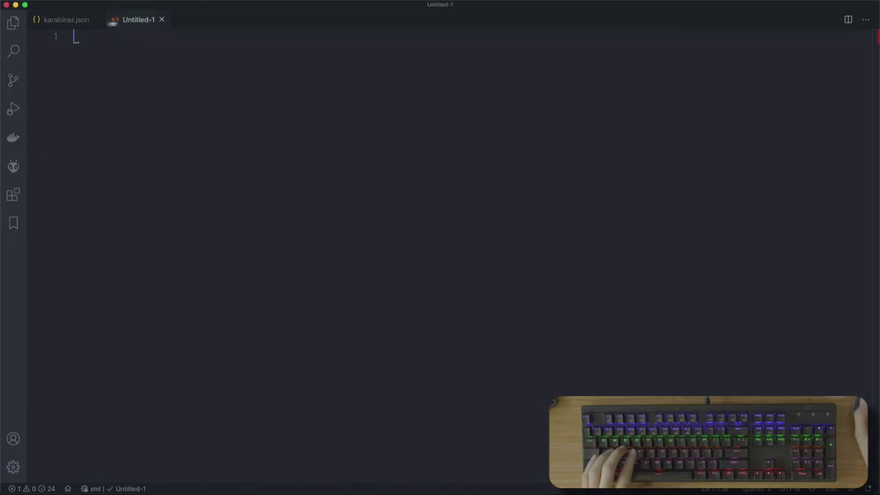
{"action": "left_click", "coordinate": [37, 4]}
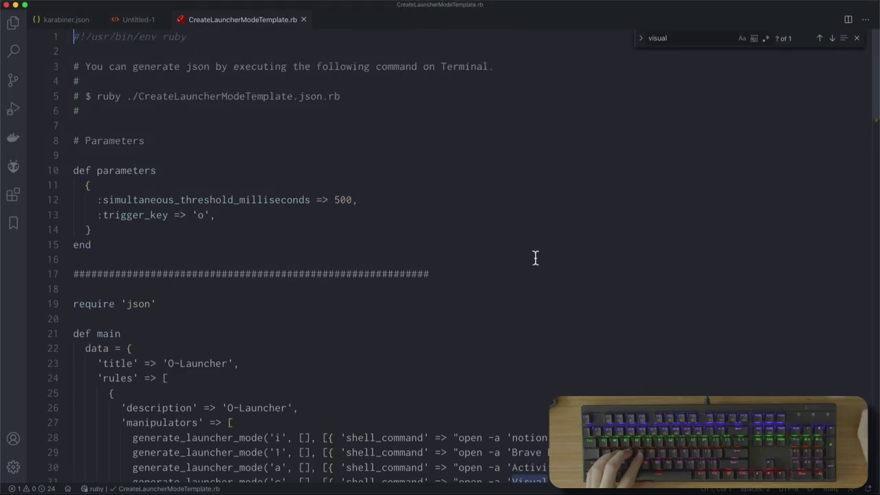
{"action": "double_click", "coordinate": [174, 38]}
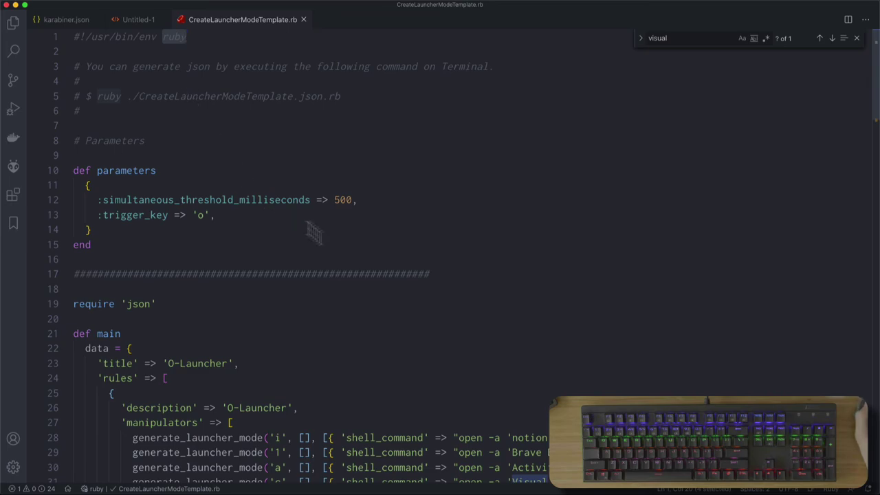
- Show EventViewer's preferences, switch to the browser with the Karabiner-Elements author's GitHub profile, and close EventViewer
{"action": "left_click", "coordinate": [504, 474]}
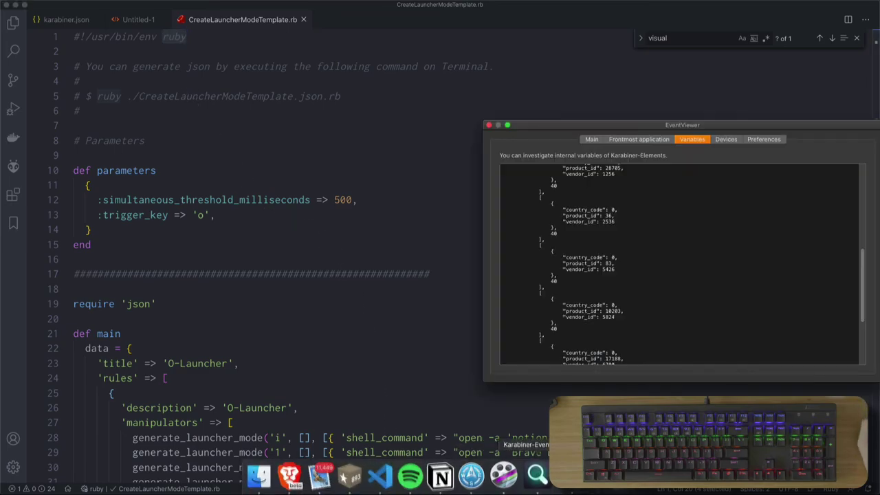
{"action": "left_click", "coordinate": [762, 140]}
{"action": "key", "text": "o+1"}
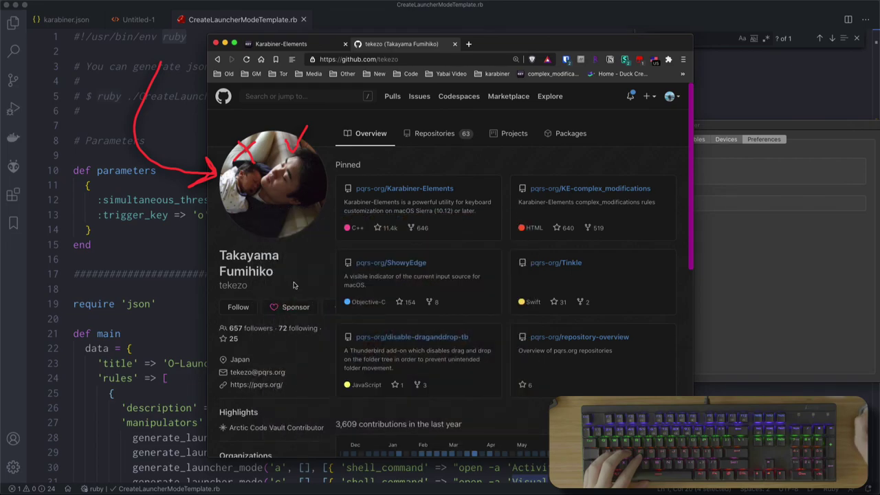
{"action": "left_click", "coordinate": [737, 132]}
{"action": "left_click", "coordinate": [488, 126]}
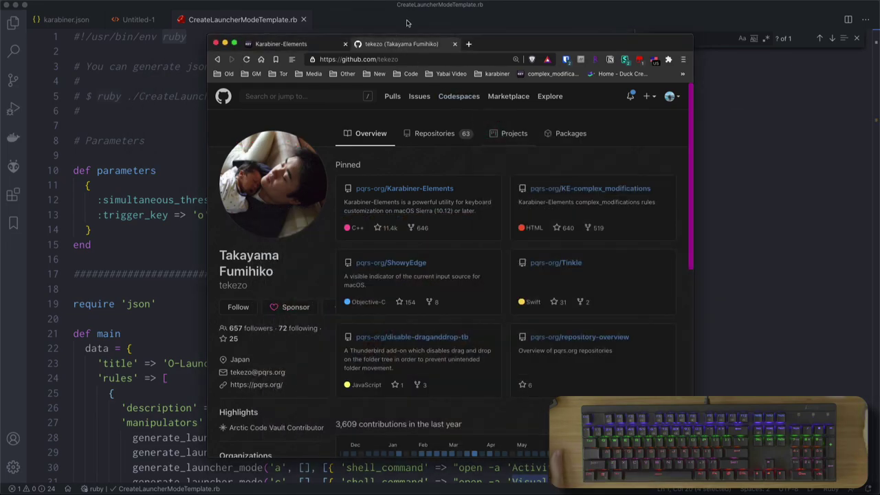
- Return to CreateLauncherModeTemplate.rb and examine its opening ruby line and the O-Launcher description
{"action": "key", "text": "o+v"}
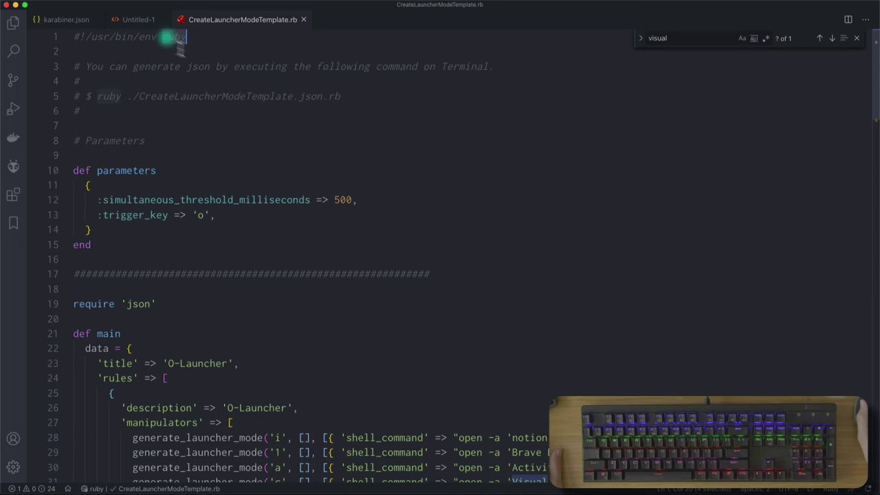
{"action": "left_click", "coordinate": [197, 39]}
{"action": "scroll", "coordinate": [370, 288], "scroll_direction": "down", "scroll_amount": 3}
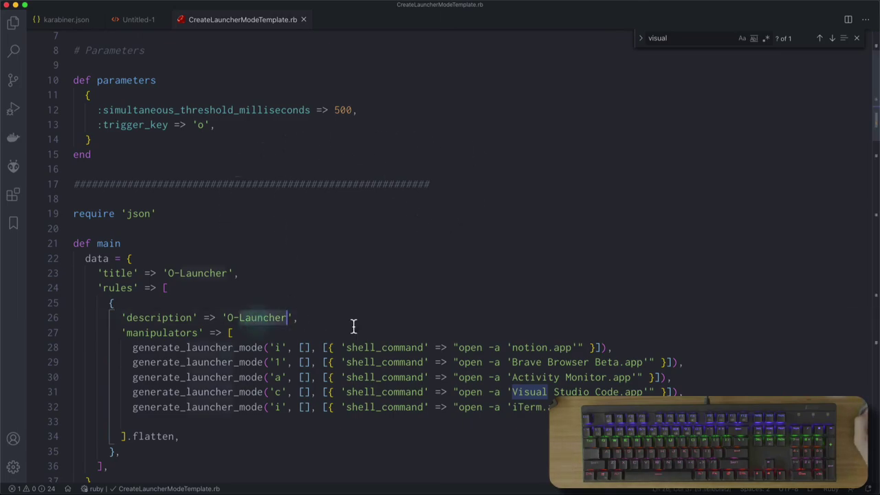
- Examine the generate_launcher_mode lines under manipulators and the applications their shell commands open
{"action": "left_click_drag", "start_coordinate": [133, 347], "coordinate": [124, 421]}
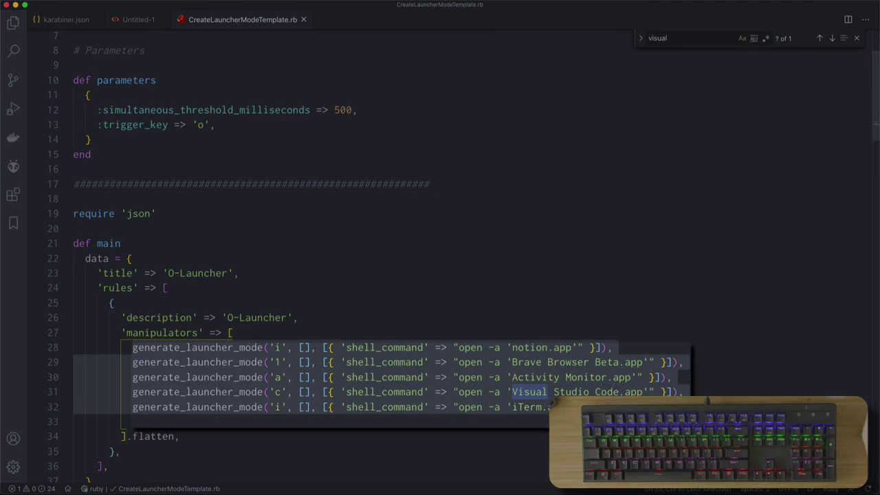
{"action": "left_click", "coordinate": [536, 398]}
{"action": "left_click", "coordinate": [577, 383]}
{"action": "left_click", "coordinate": [584, 366]}
{"action": "left_click", "coordinate": [570, 347]}
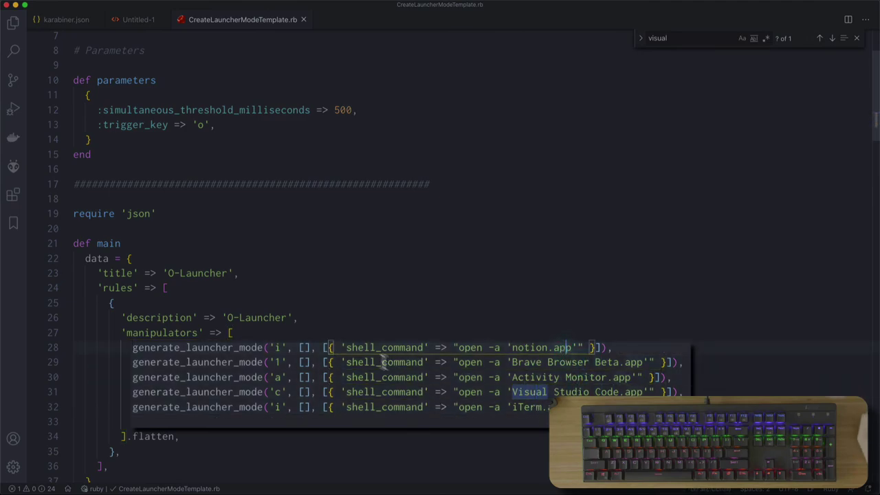
- Examine the trigger key given as first argument in each generate_launcher_mode line, from notion.app through iTerm
{"action": "left_click_drag", "start_coordinate": [282, 348], "coordinate": [275, 405]}
{"action": "left_click", "coordinate": [275, 349]}
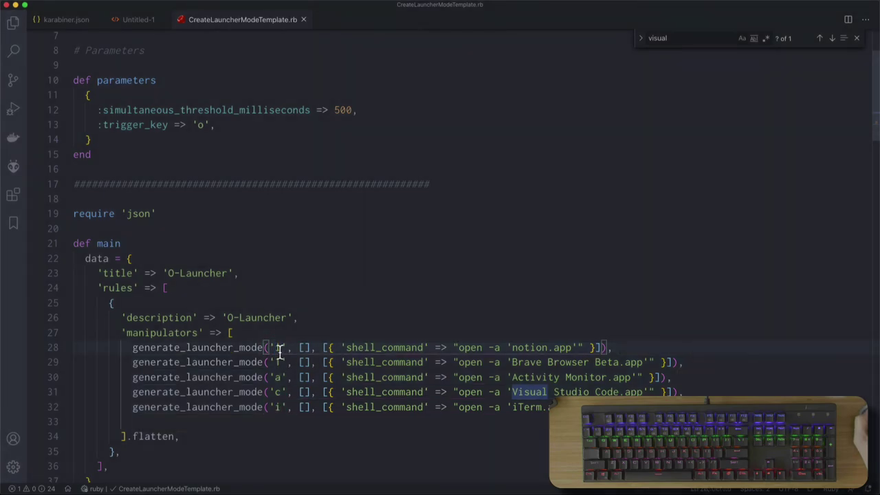
{"action": "left_click", "coordinate": [281, 362]}
{"action": "left_click", "coordinate": [279, 378]}
{"action": "left_click", "coordinate": [278, 392]}
{"action": "left_click", "coordinate": [284, 407]}
{"action": "left_click", "coordinate": [282, 395]}
{"action": "left_click", "coordinate": [281, 409]}
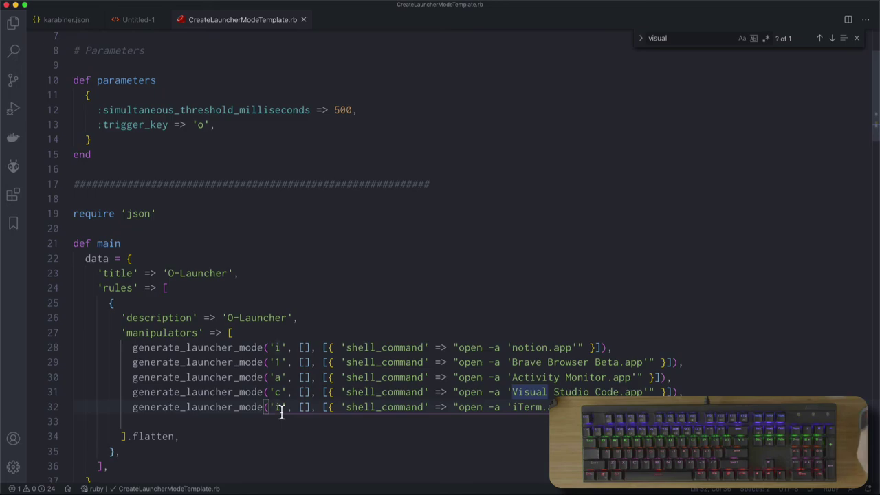
- Show the iTerm window briefly with the o launcher, hide it, and return to the generate_launcher_mode lines in the Ruby script
{"action": "key", "text": "o+i"}
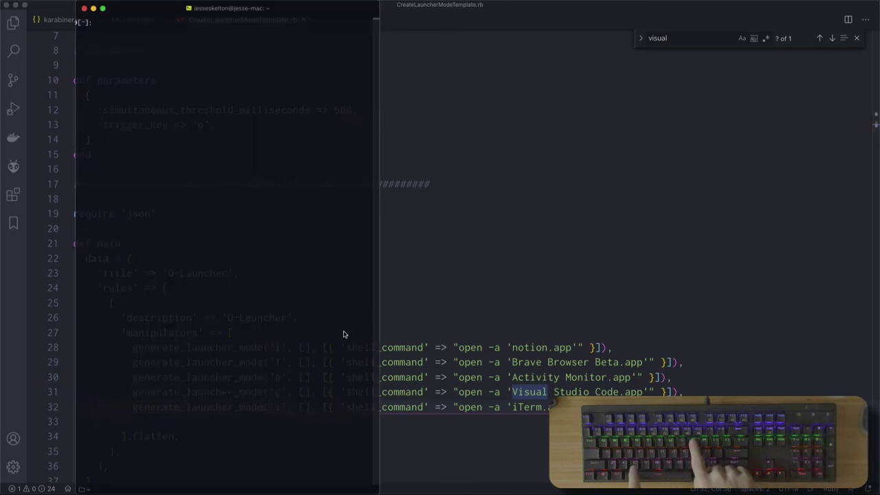
{"action": "key", "text": "alt+space"}
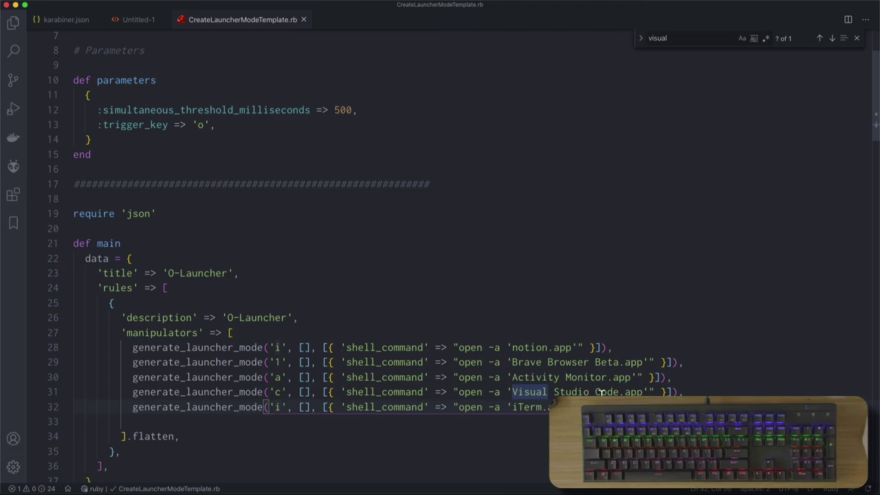
{"action": "left_click", "coordinate": [73, 420]}
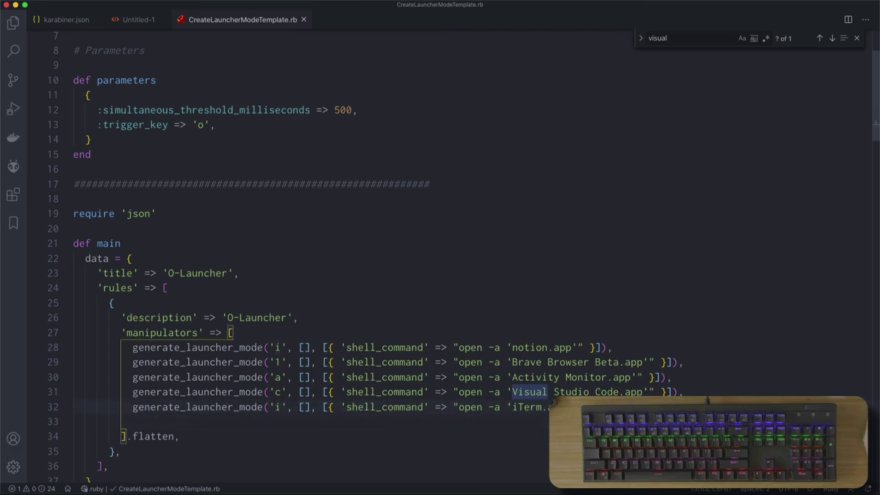
{"action": "left_click_drag", "start_coordinate": [72, 420], "coordinate": [125, 351]}
{"action": "left_click", "coordinate": [331, 376]}
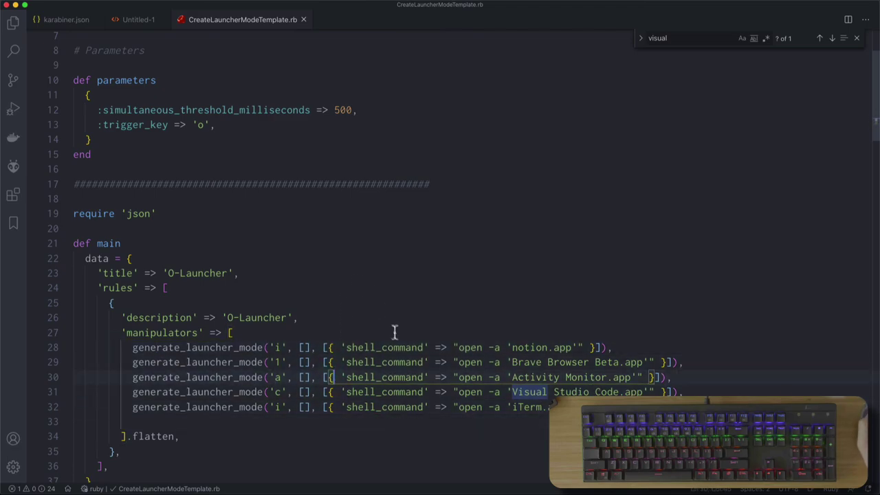
- Bring up iTerm and run ruby CreateLauncherModeTemplate.rb in the ~/.config/karabiner/assets folder
{"action": "key", "text": "o+i"}
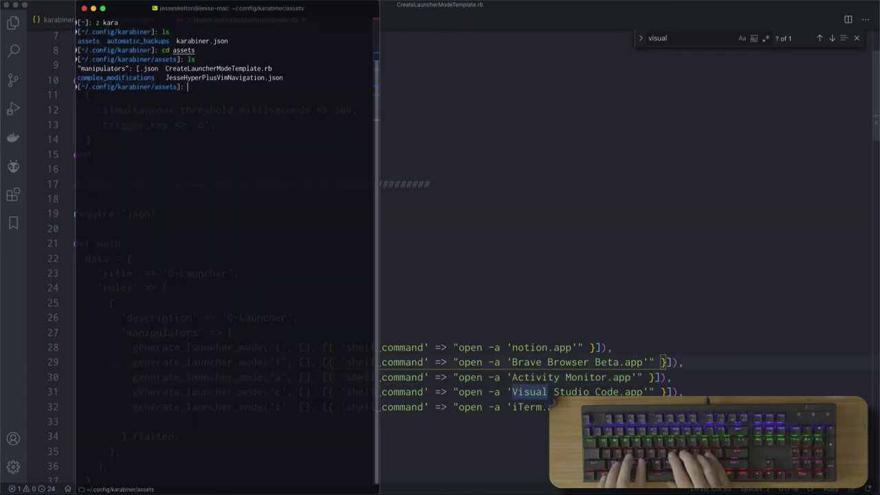
{"action": "type", "text": "r"}
{"action": "key", "text": "Right"}
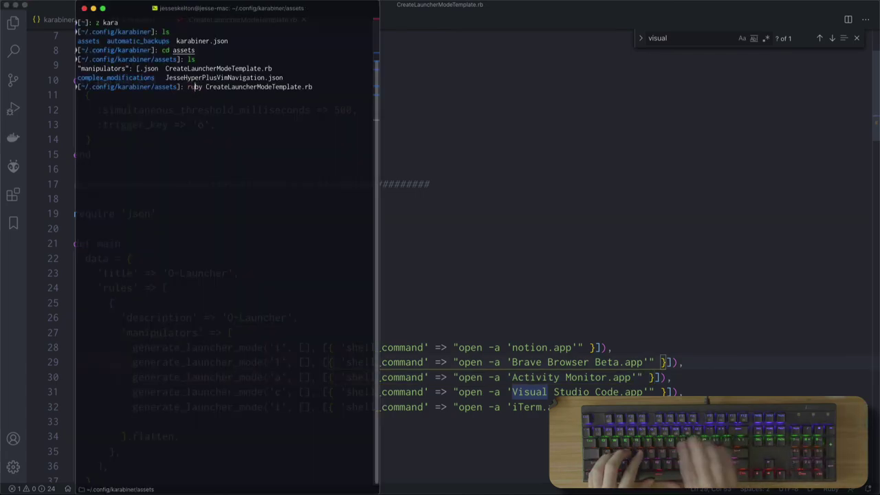
{"action": "key", "text": "Return"}
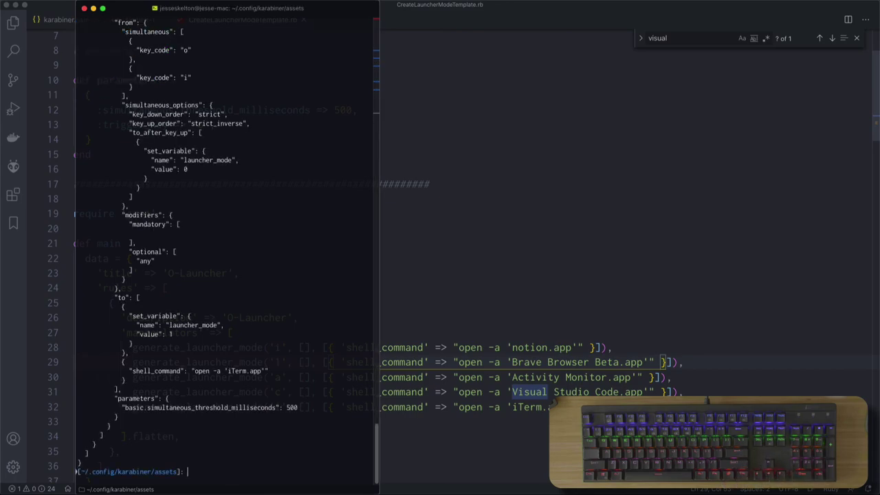
- Copy the complete O-Launcher JSON that the script printed, from its opening brace to its closing brace
{"action": "left_click_drag", "start_coordinate": [98, 462], "coordinate": [79, 141]}
{"action": "scroll", "coordinate": [155, 62], "scroll_direction": "up", "scroll_amount": 20}
{"action": "right_click", "coordinate": [129, 155]}
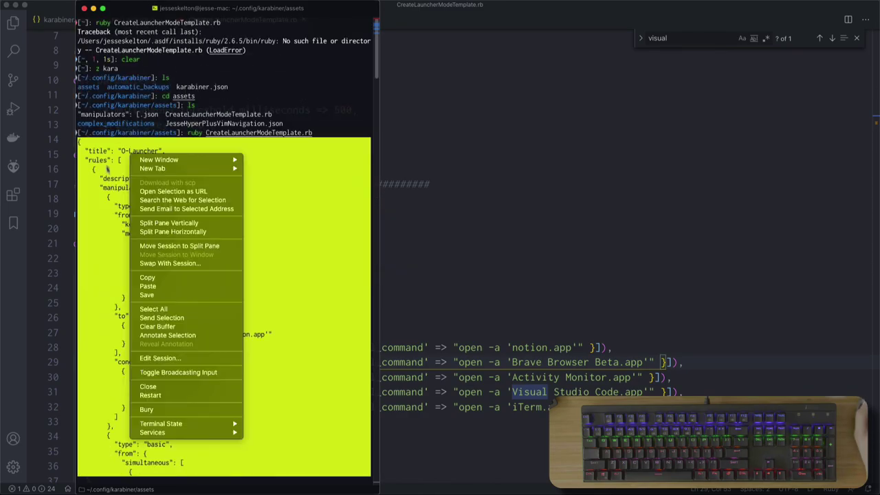
{"action": "left_click", "coordinate": [147, 277]}
- Return to the code editor, show karabiner.json and fold all of its code
{"action": "left_click", "coordinate": [507, 249]}
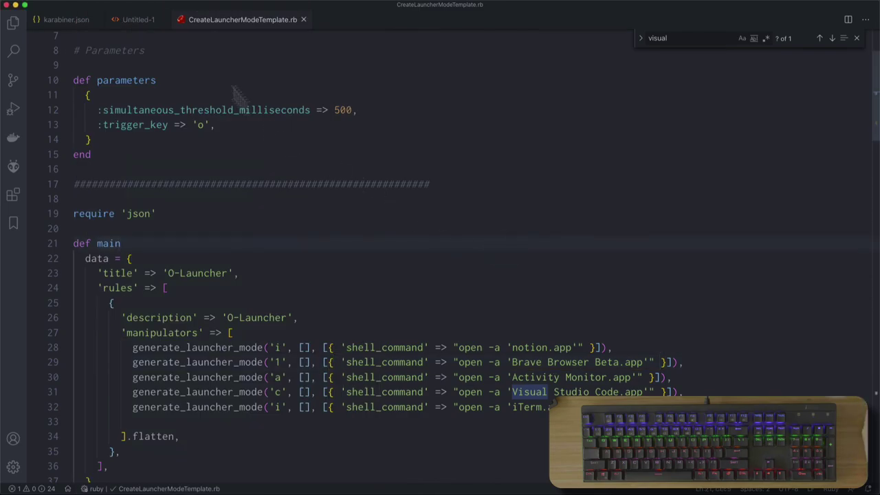
{"action": "left_click", "coordinate": [66, 19]}
{"action": "left_click", "coordinate": [247, 273]}
{"action": "key", "text": "super+k"}
{"action": "key", "text": "super+0"}
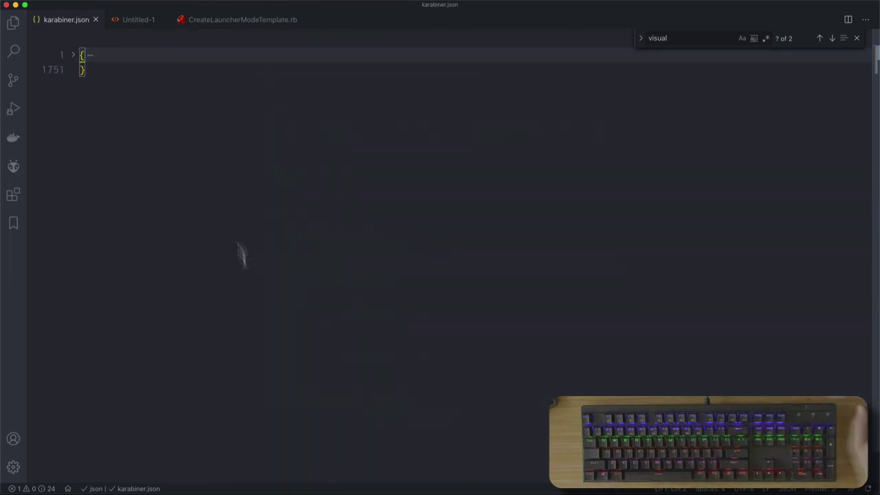
- Unfold karabiner.json down to the rules array in the Default profile's complex_modifications
{"action": "left_click", "coordinate": [73, 55]}
{"action": "left_click", "coordinate": [183, 101]}
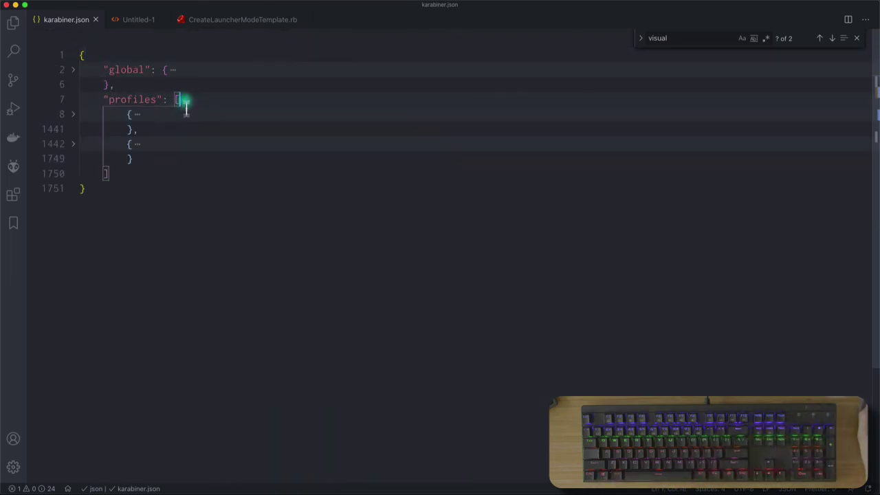
{"action": "left_click", "coordinate": [138, 115]}
{"action": "left_click_drag", "start_coordinate": [256, 219], "coordinate": [153, 219]}
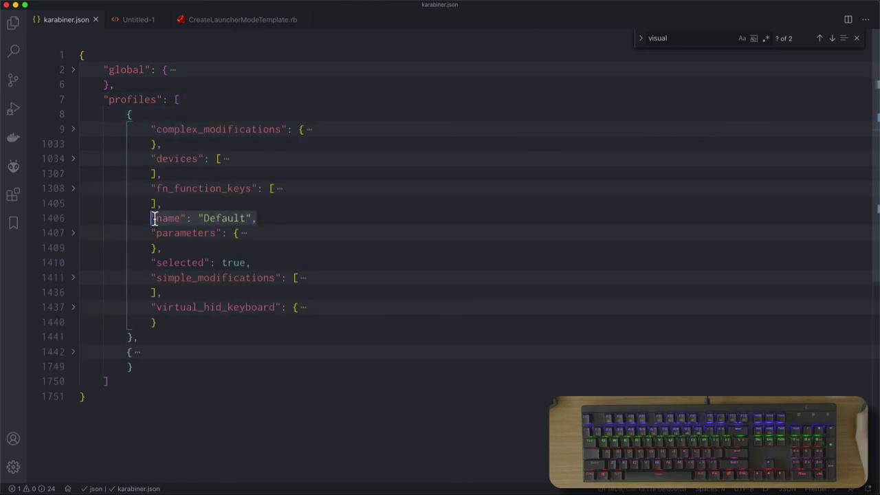
{"action": "left_click", "coordinate": [307, 129]}
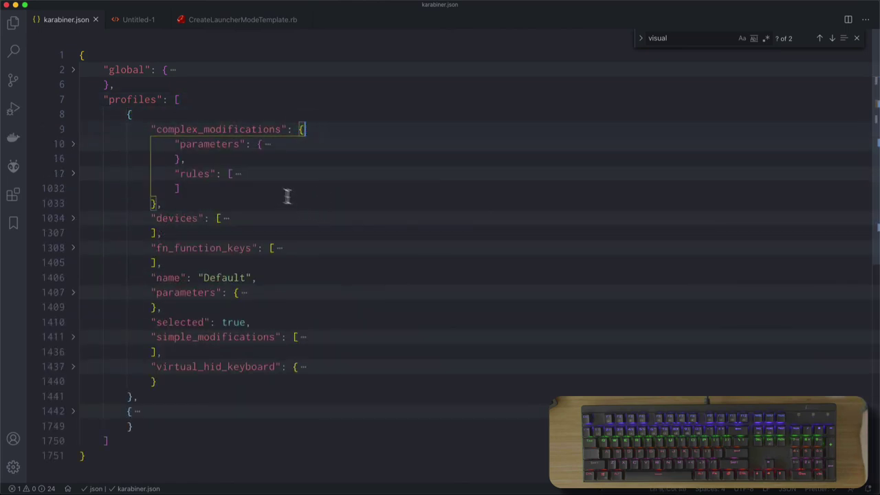
{"action": "left_click", "coordinate": [234, 174]}
- Add a comma after the last rule in the rules array, paste the generated JSON there, and go back through the pasted code
{"action": "scroll", "coordinate": [240, 309], "scroll_direction": "down", "scroll_amount": 5}
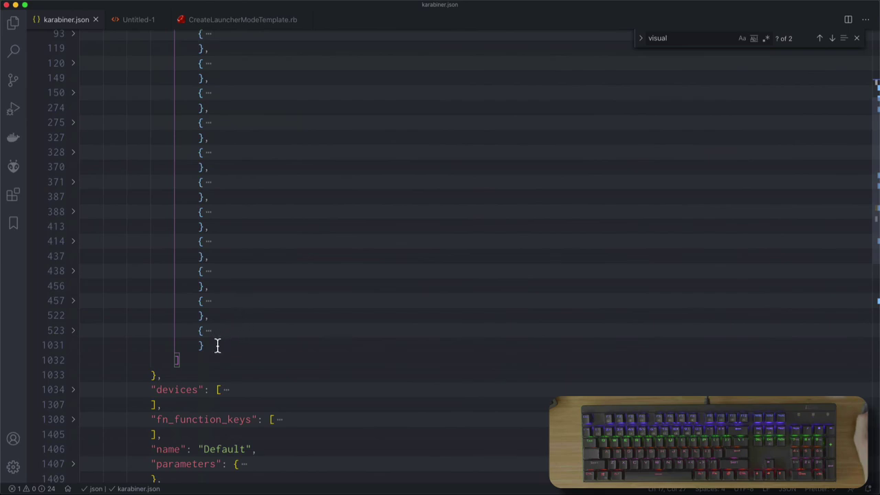
{"action": "left_click", "coordinate": [218, 346]}
{"action": "left_click", "coordinate": [214, 347]}
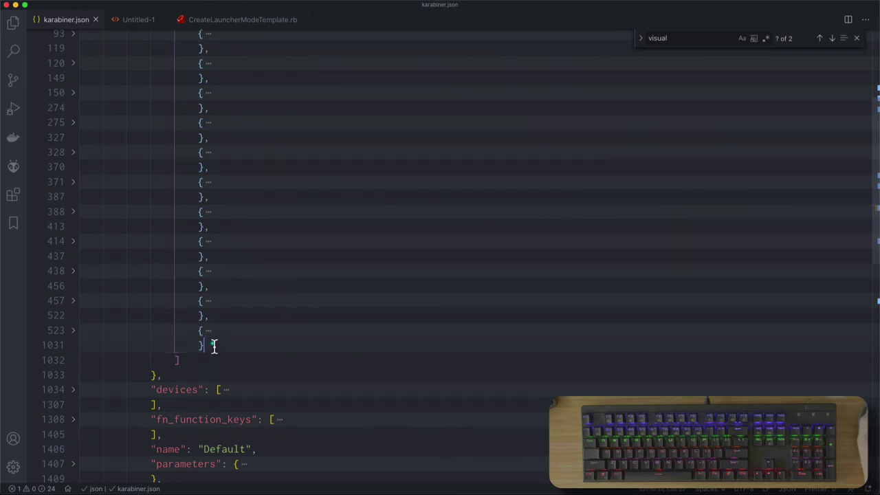
{"action": "type", "text": ","}
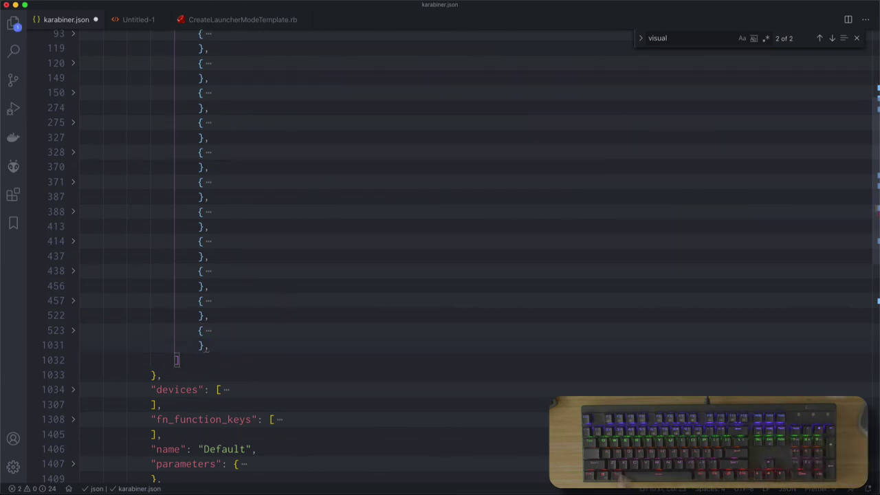
{"action": "key", "text": "super+v"}
{"action": "scroll", "coordinate": [202, 309], "scroll_direction": "up", "scroll_amount": 10}
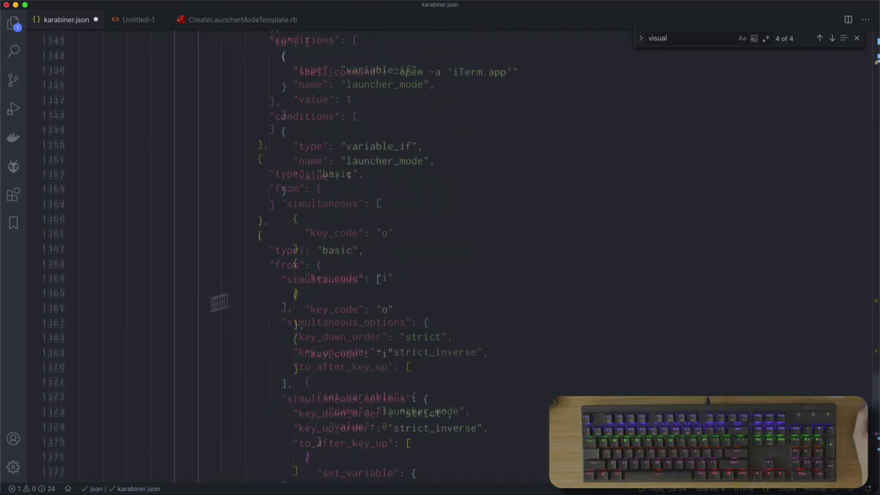
{"action": "scroll", "coordinate": [275, 293], "scroll_direction": "up", "scroll_amount": 20}
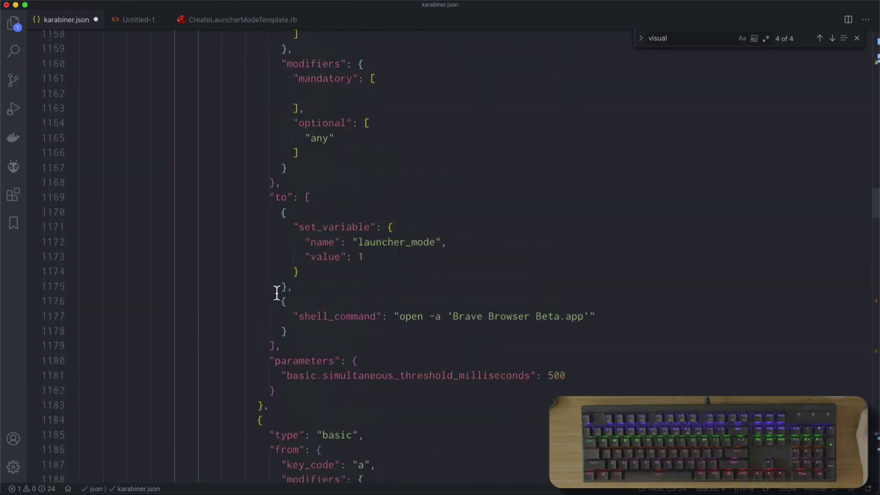
{"action": "scroll", "coordinate": [275, 293], "scroll_direction": "up", "scroll_amount": 15}
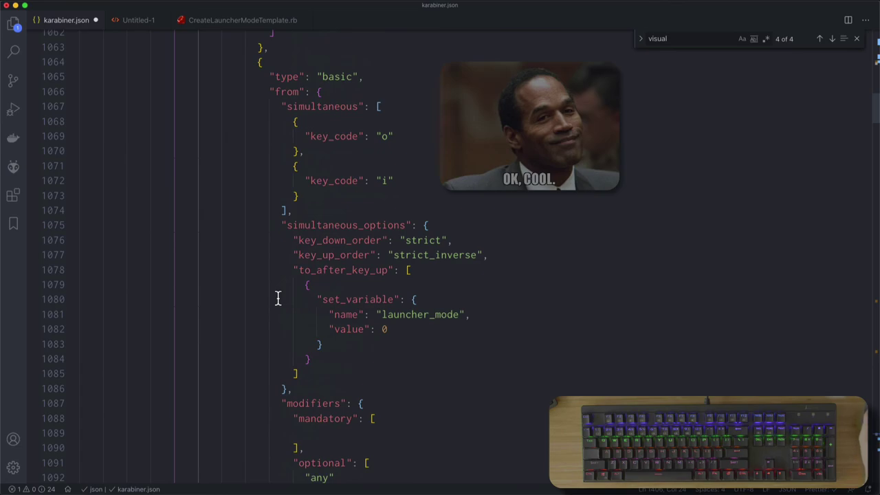